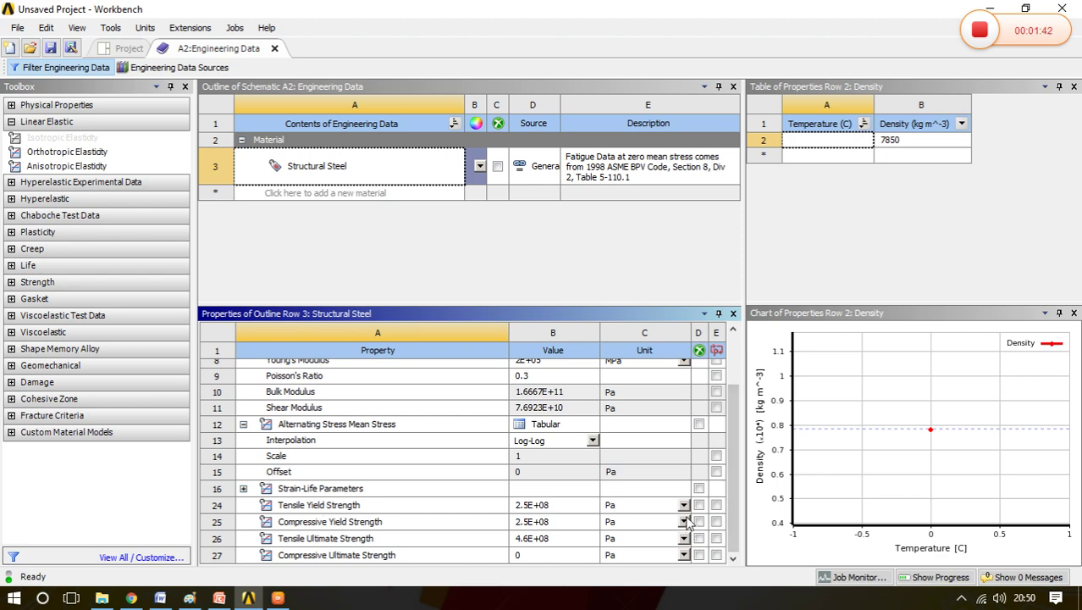
# Change Structural Steel's Tensile Yield Strength unit to MPa and close the Engineering Data page.
pyautogui.click(684, 505)
pyautogui.click(627, 412)
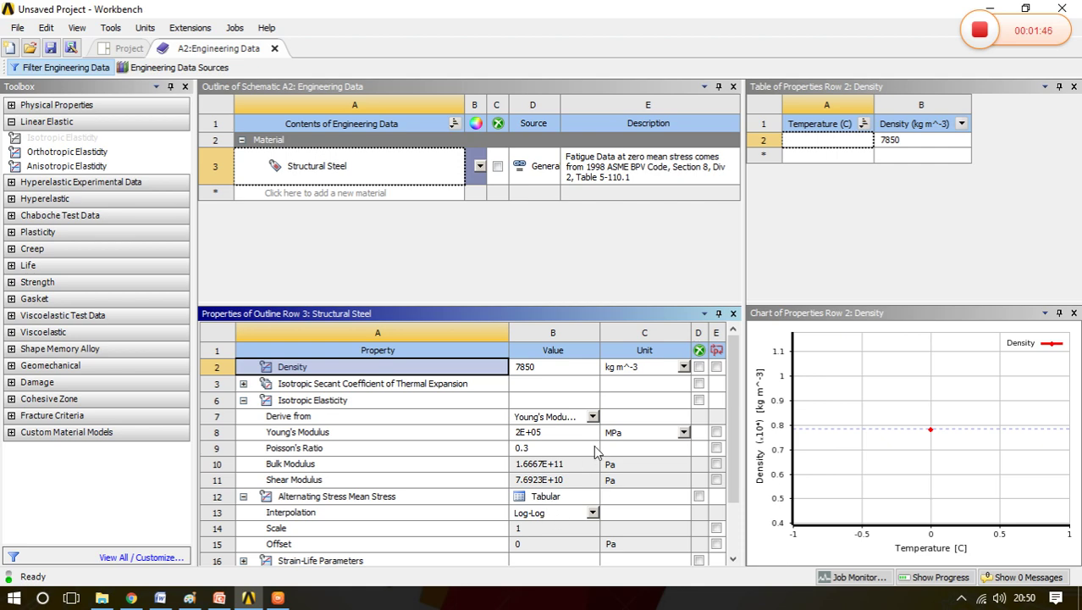
pyautogui.scroll(-2, 730, 424)
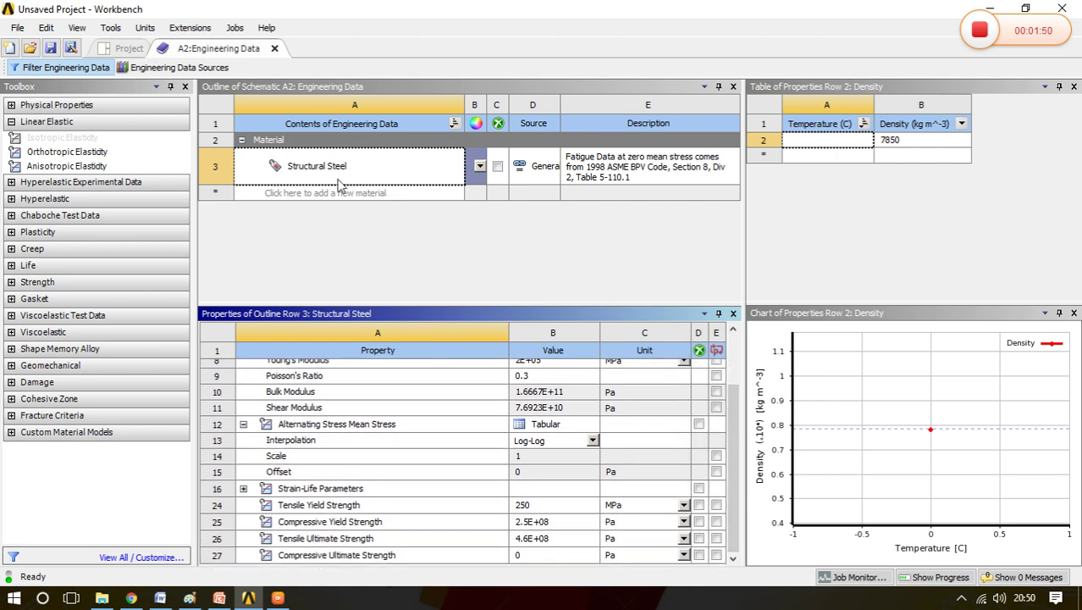
pyautogui.click(275, 48)
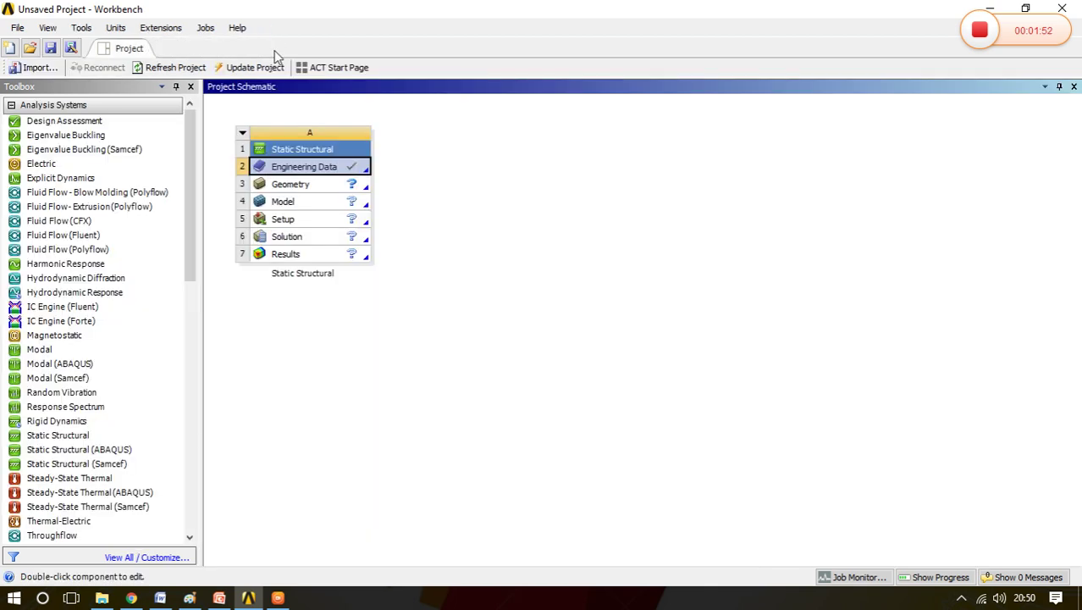
# Open the Static Structural geometry in DesignModeler and view XYPlane face-on with the plane axes displayed.
pyautogui.doubleClick(307, 191)
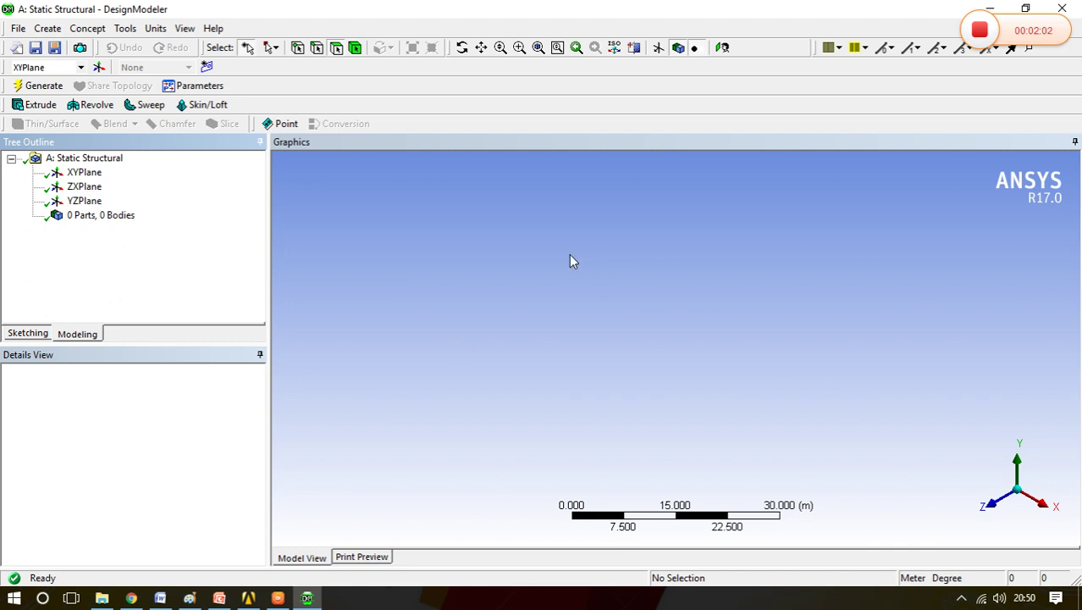
pyautogui.click(659, 49)
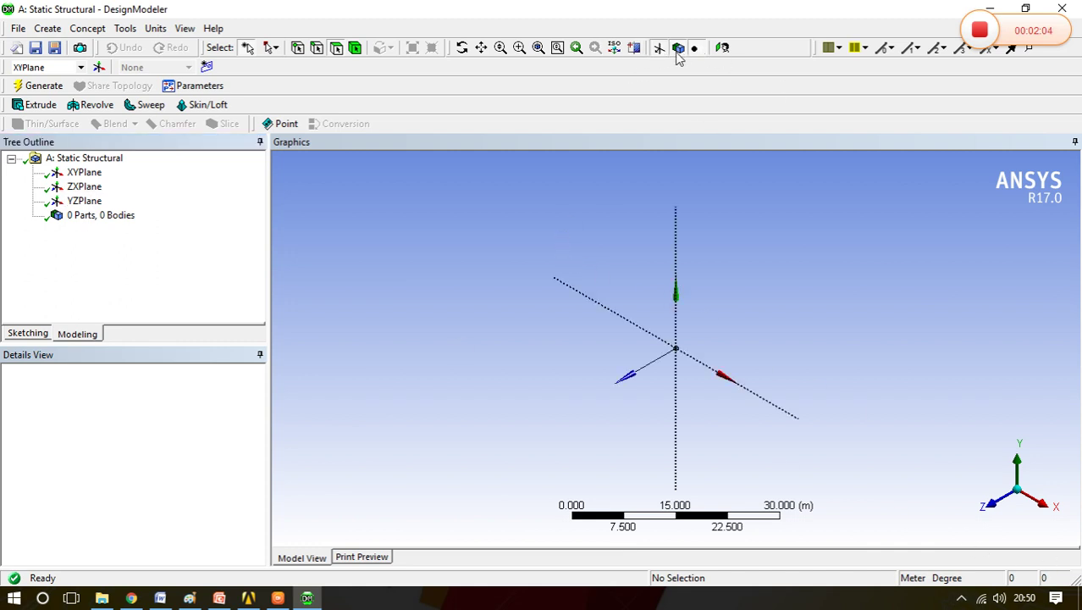
pyautogui.click(95, 172)
pyautogui.click(723, 48)
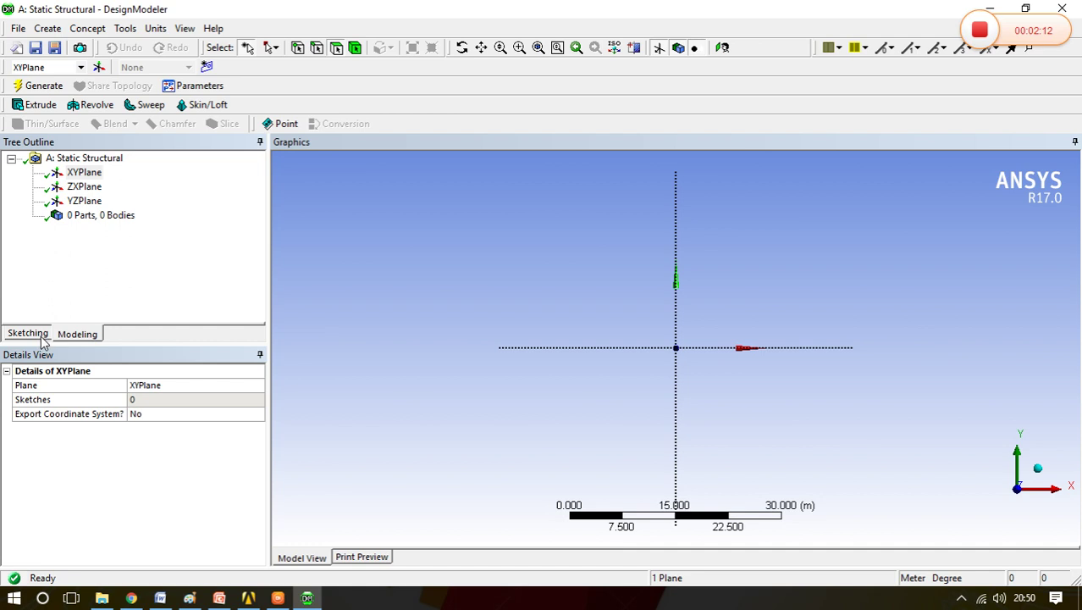
# Set the geometry length units to millimetres.
pyautogui.click(156, 30)
pyautogui.click(183, 79)
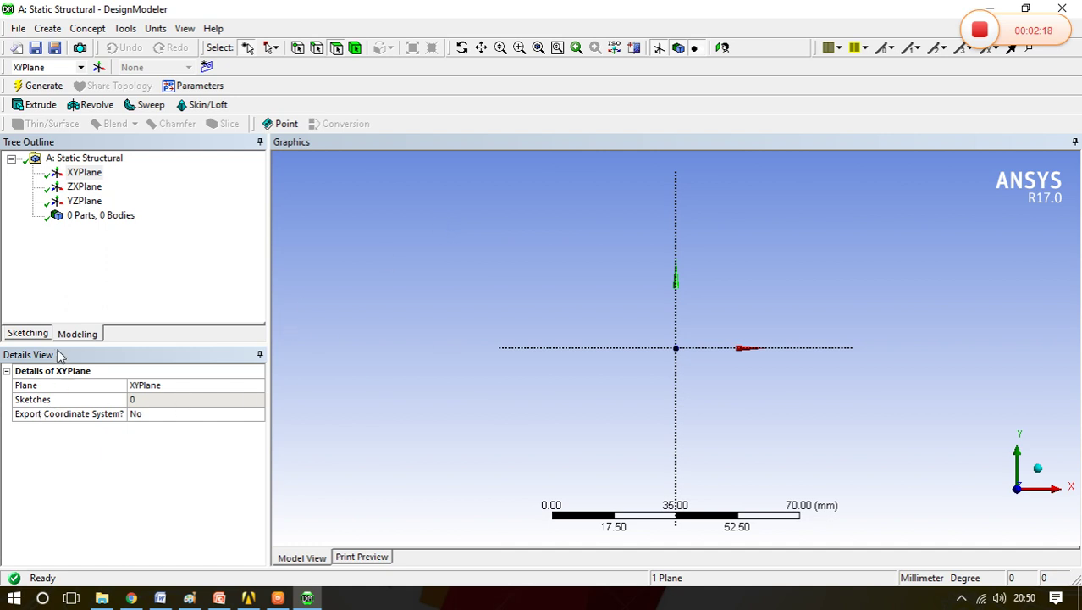
pyautogui.click(28, 334)
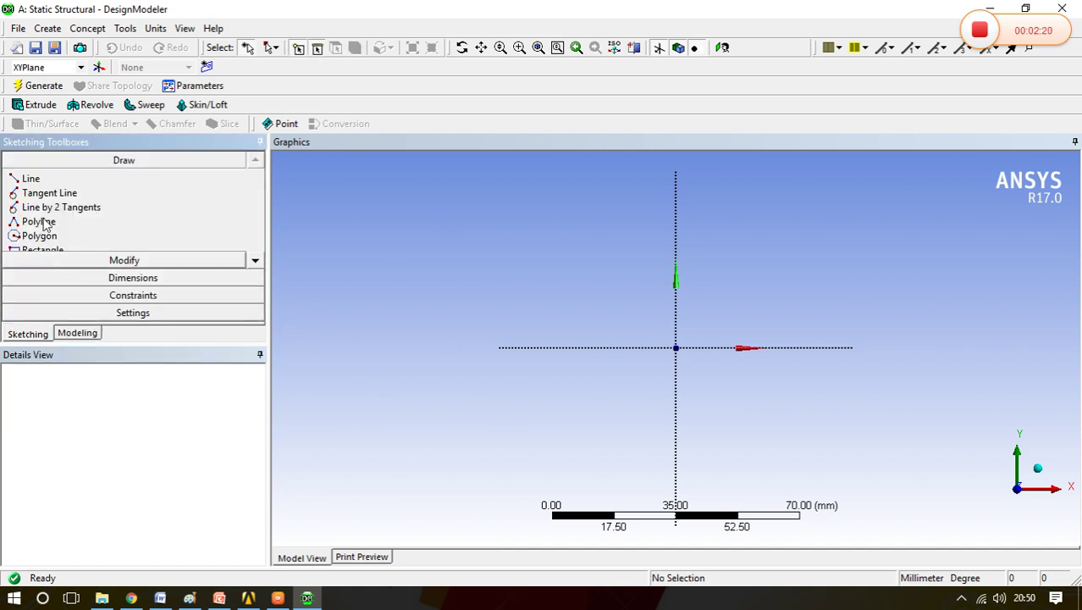
pyautogui.click(40, 251)
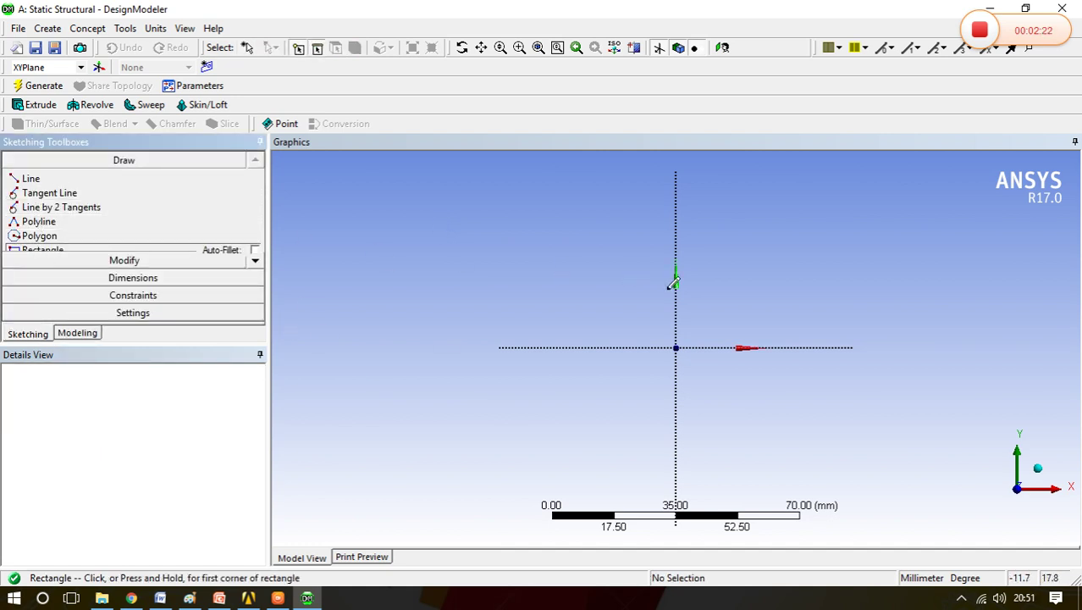
pyautogui.click(676, 348)
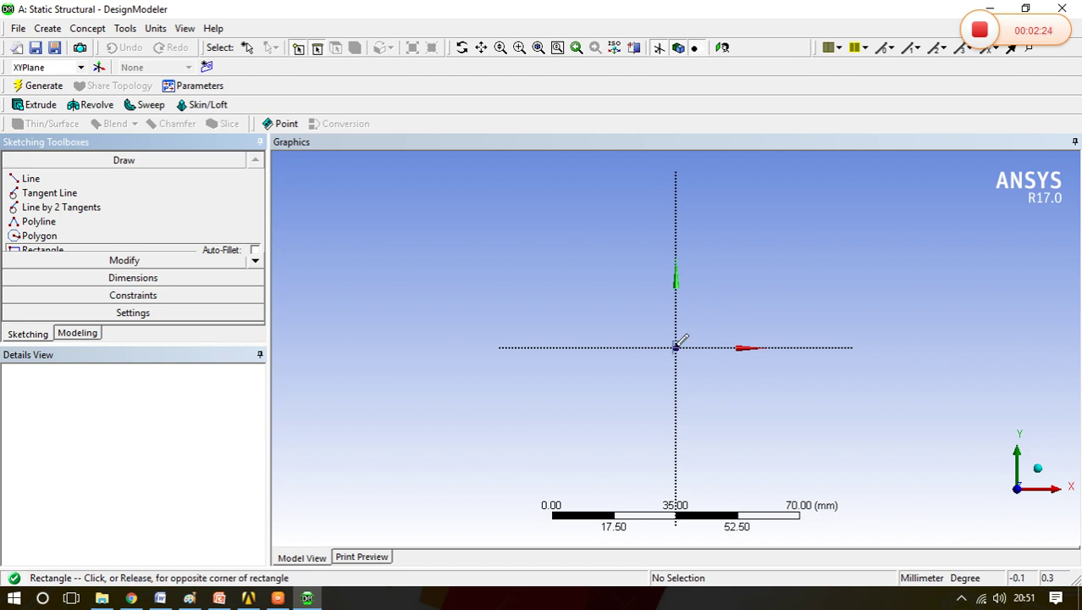
pyautogui.click(838, 208)
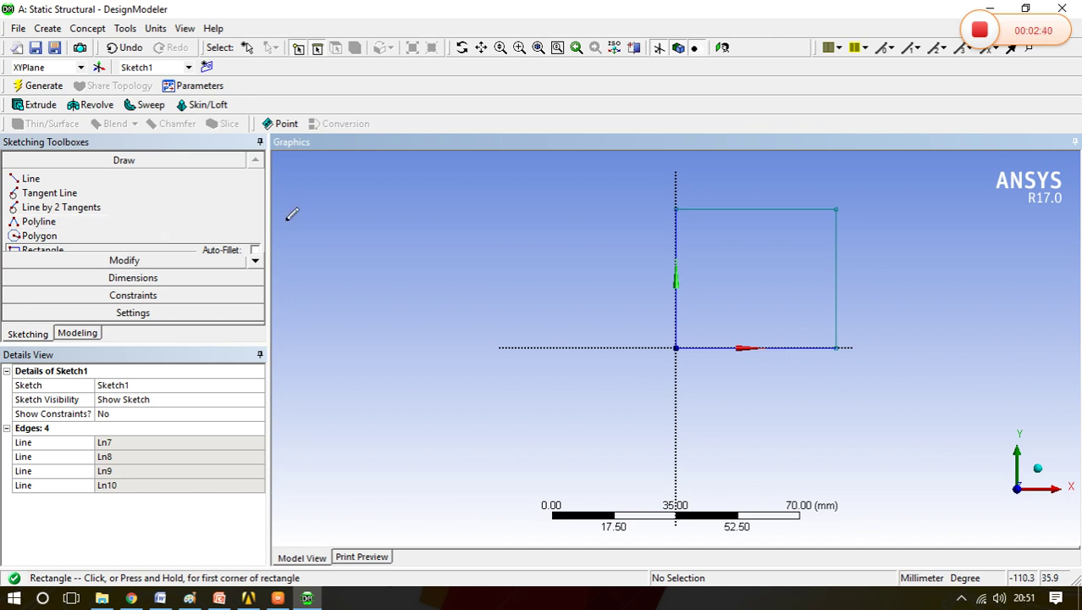
pyautogui.hotkey('ctrl', 'z')
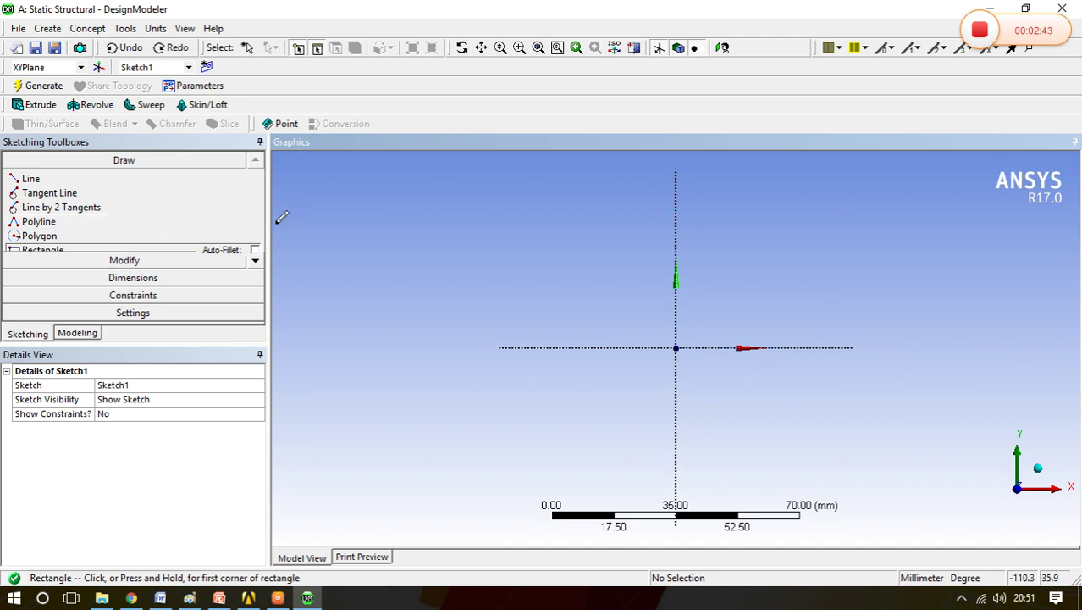
# Turn on the 2D grid display and grid snapping in the sketch settings.
pyautogui.click(22, 336)
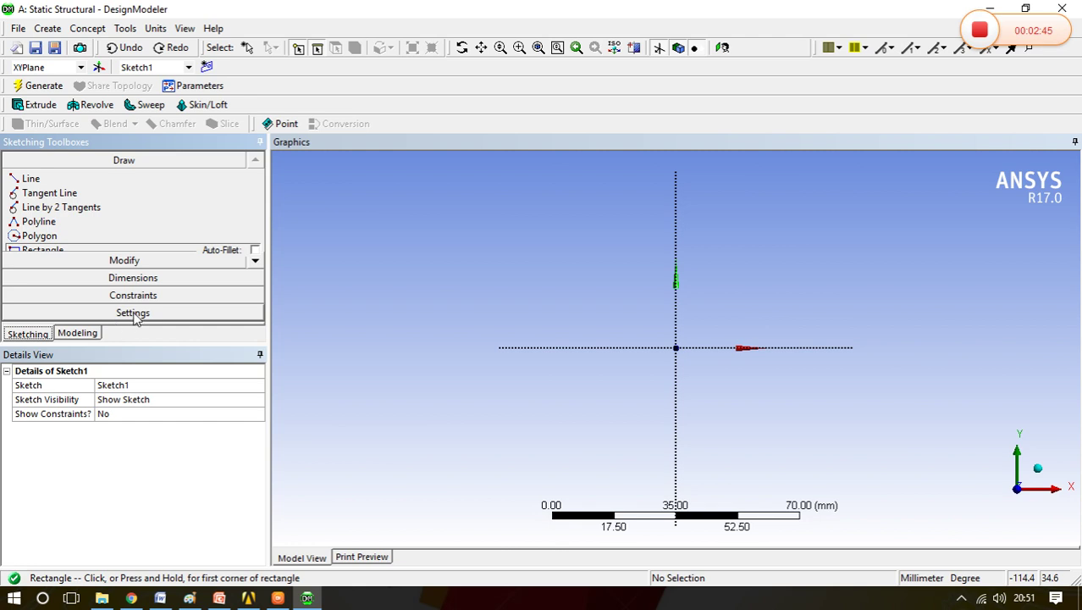
pyautogui.click(133, 314)
pyautogui.click(38, 250)
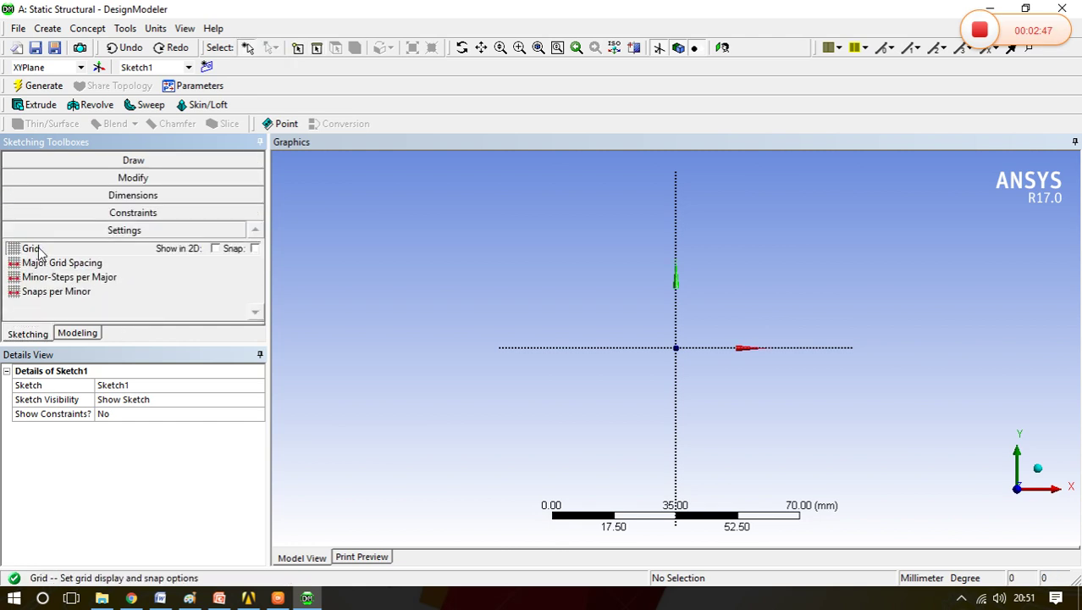
pyautogui.click(216, 249)
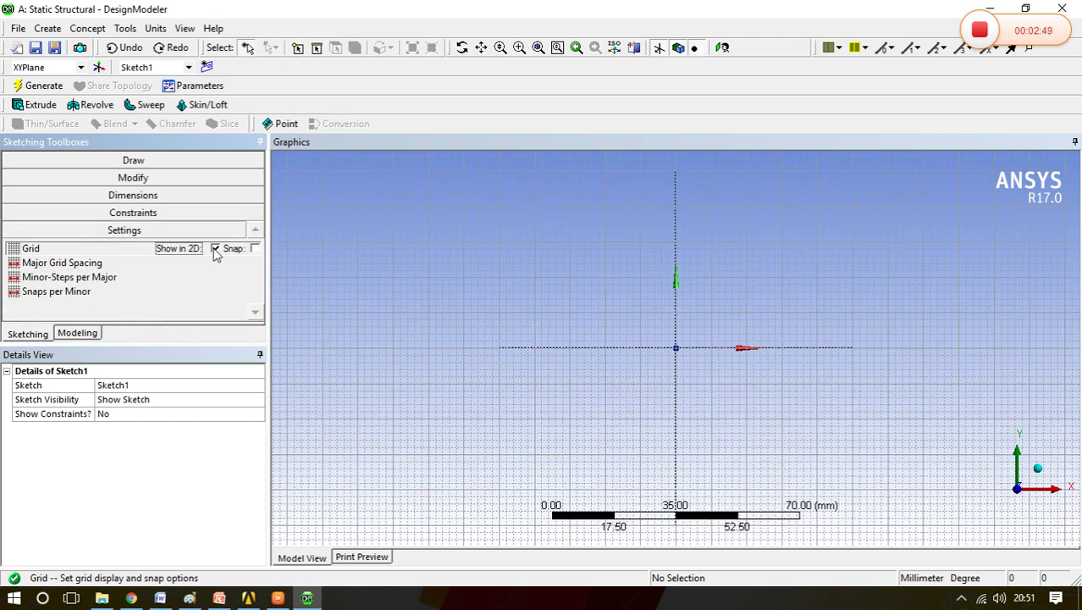
pyautogui.click(254, 249)
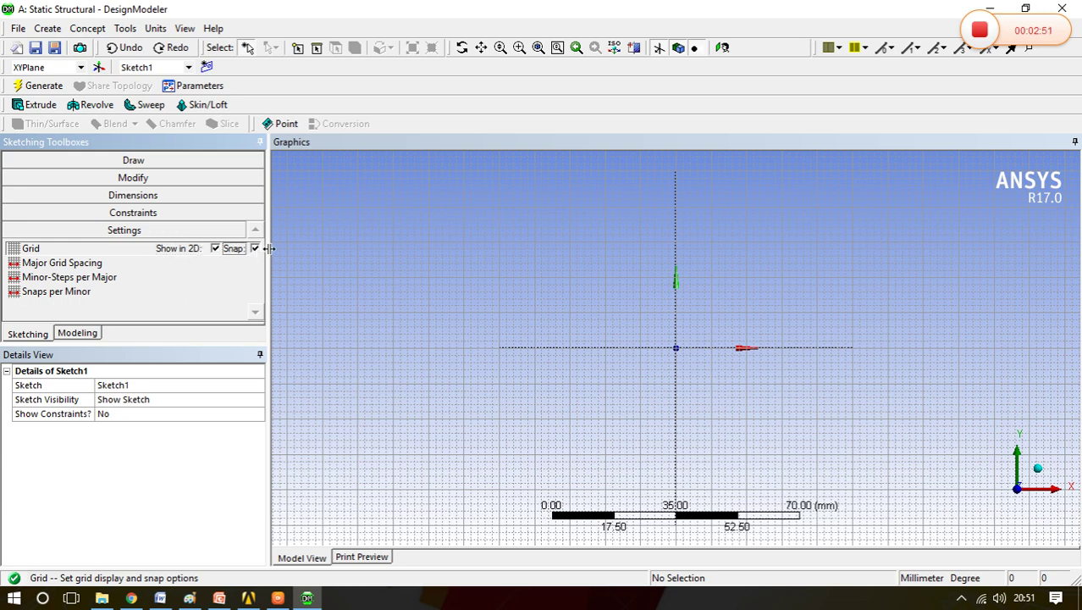
# Set the sketch grid's major spacing to 100 mm and its minor steps per major to 1.
pyautogui.click(60, 263)
pyautogui.click(249, 263)
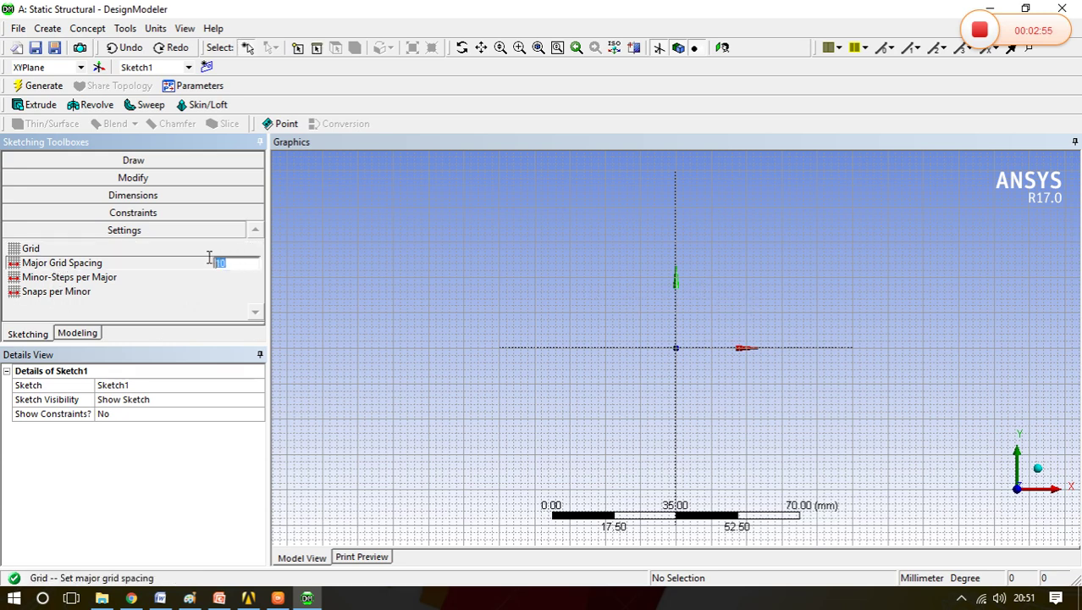
pyautogui.write('100')
pyautogui.press('Return')
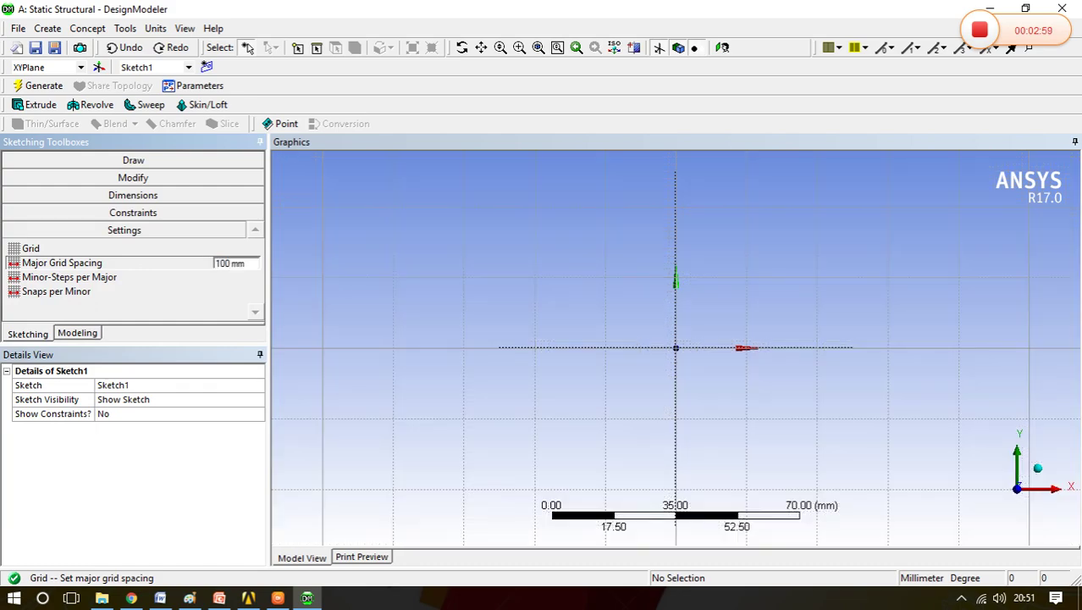
pyautogui.click(105, 279)
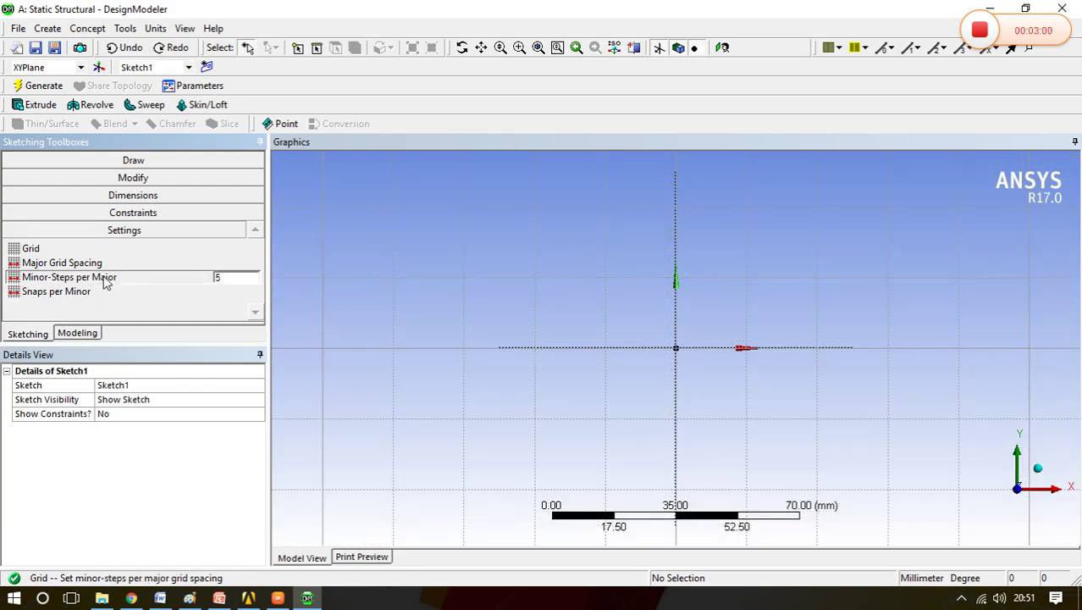
pyautogui.click(228, 278)
pyautogui.write('1')
pyautogui.press('Return')
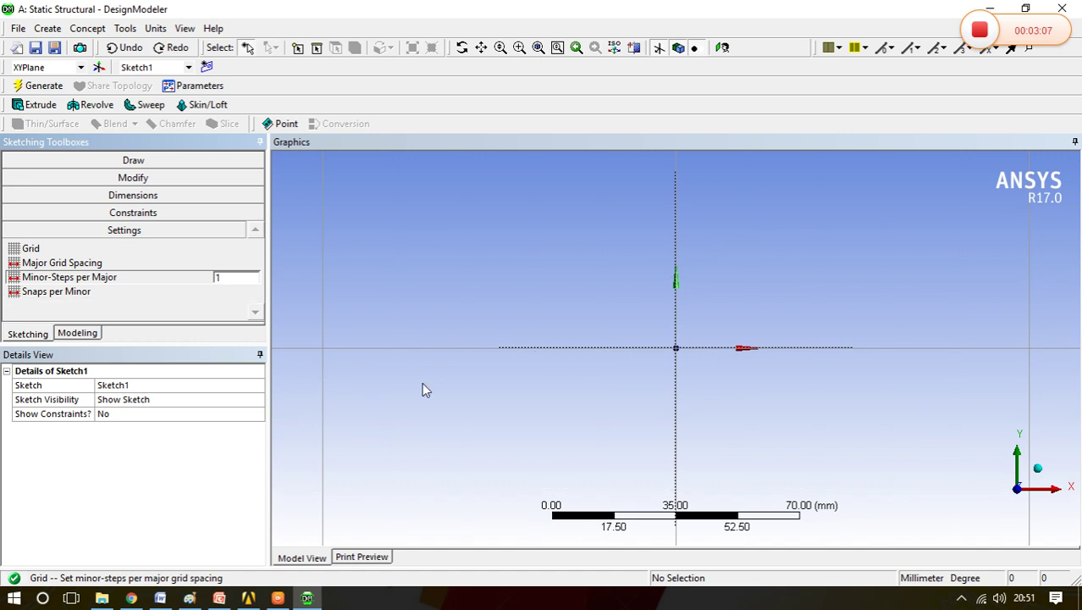
# Draw a 200 mm by 200 mm rectangle on XYPlane centred on the origin, with its corners snapped to grid intersections.
pyautogui.scroll(-5, 422, 384)
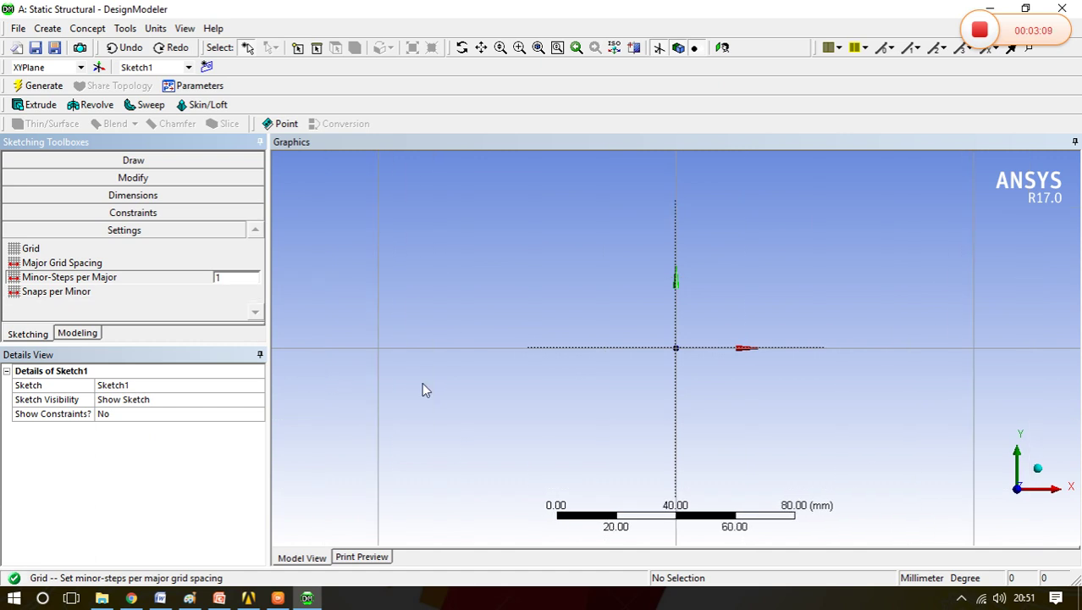
pyautogui.scroll(-1, 423, 383)
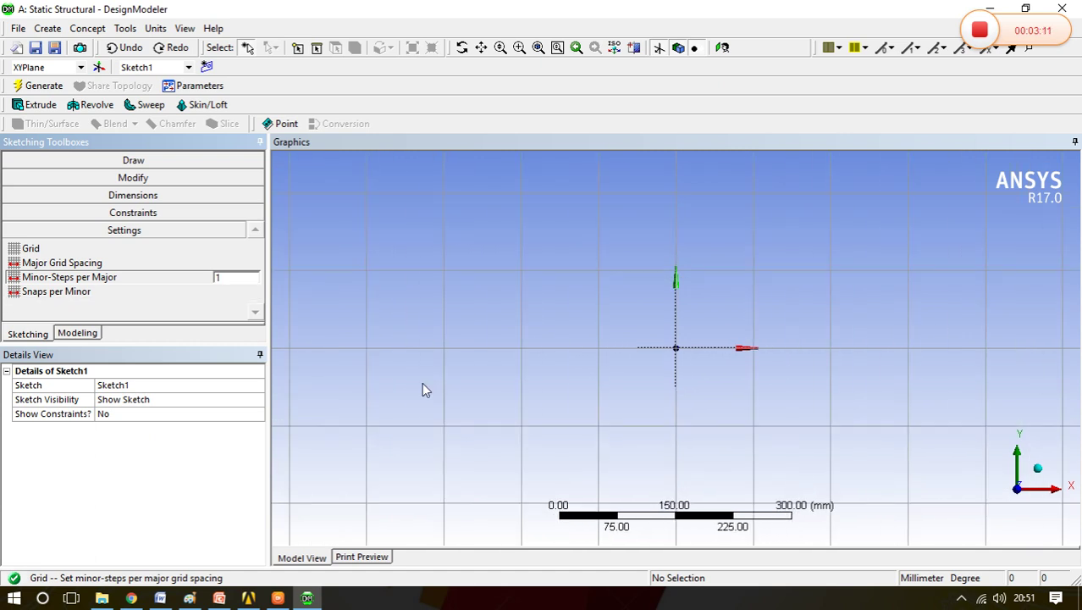
pyautogui.scroll(-1, 423, 383)
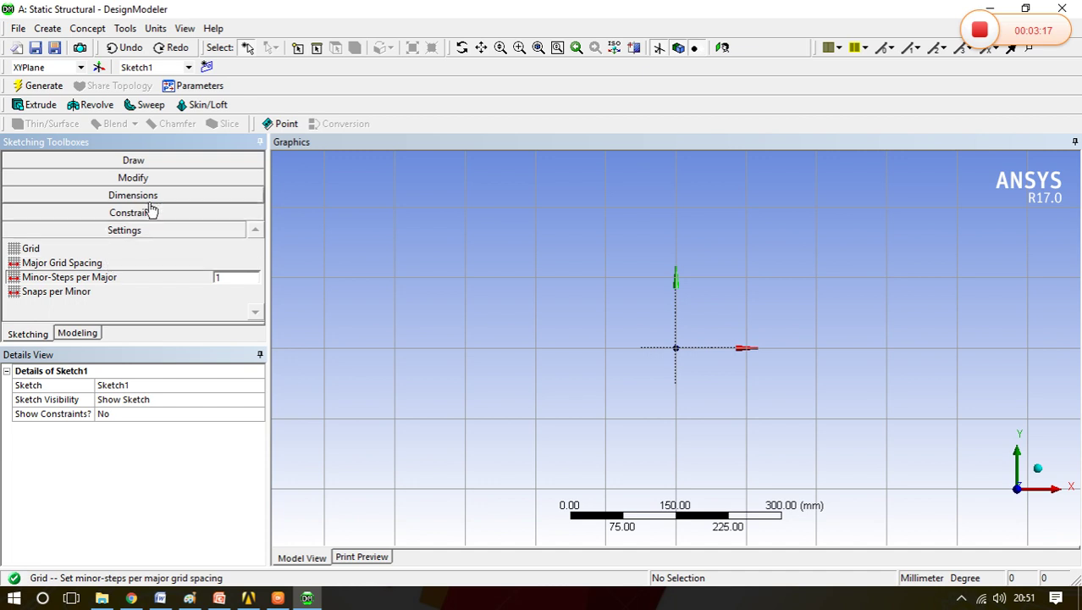
pyautogui.click(144, 161)
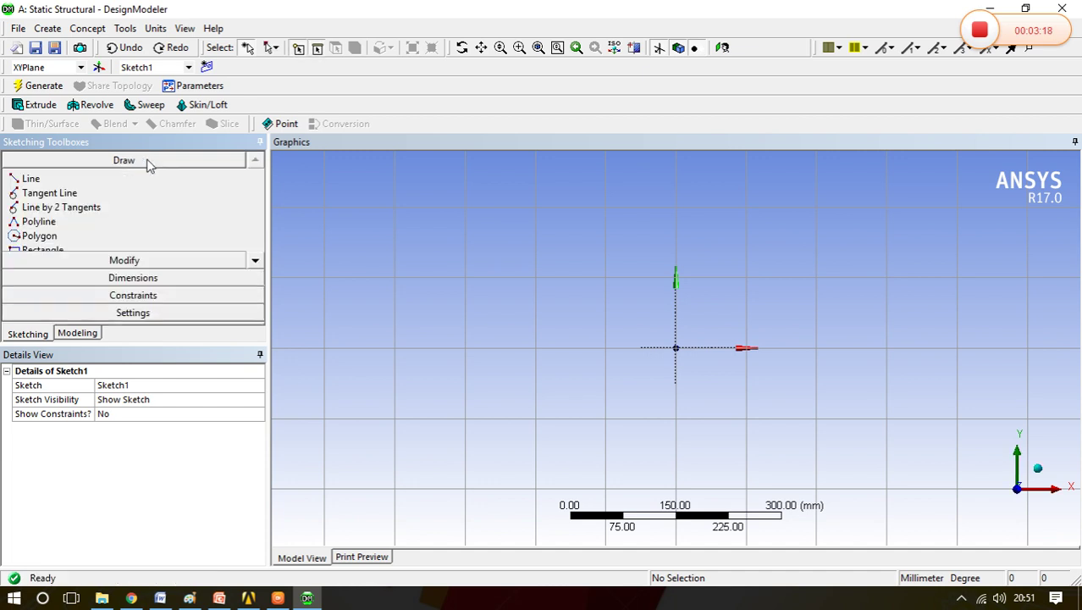
pyautogui.click(45, 251)
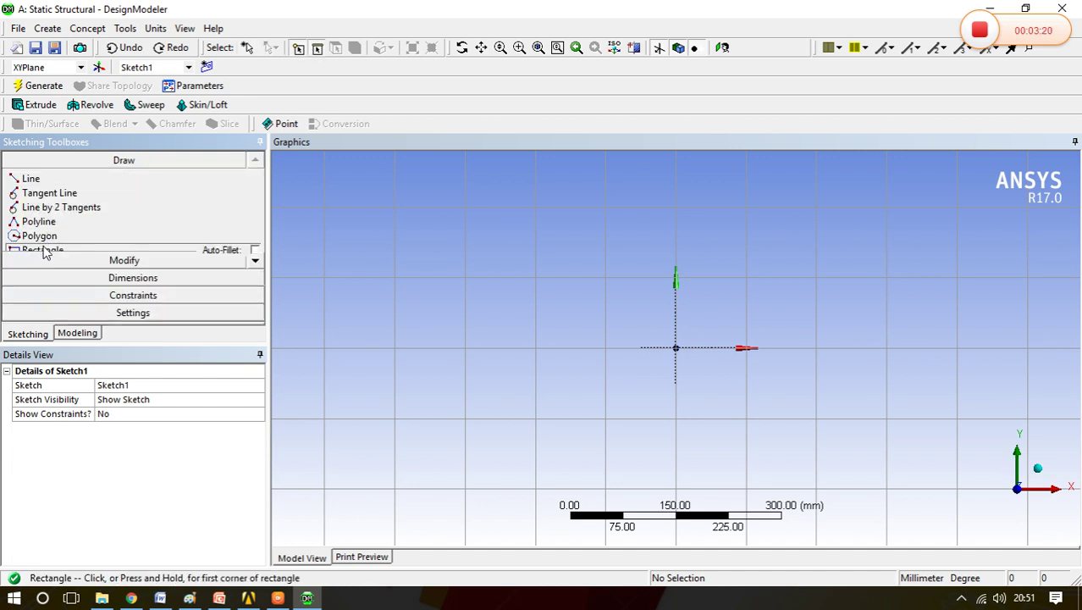
pyautogui.click(606, 277)
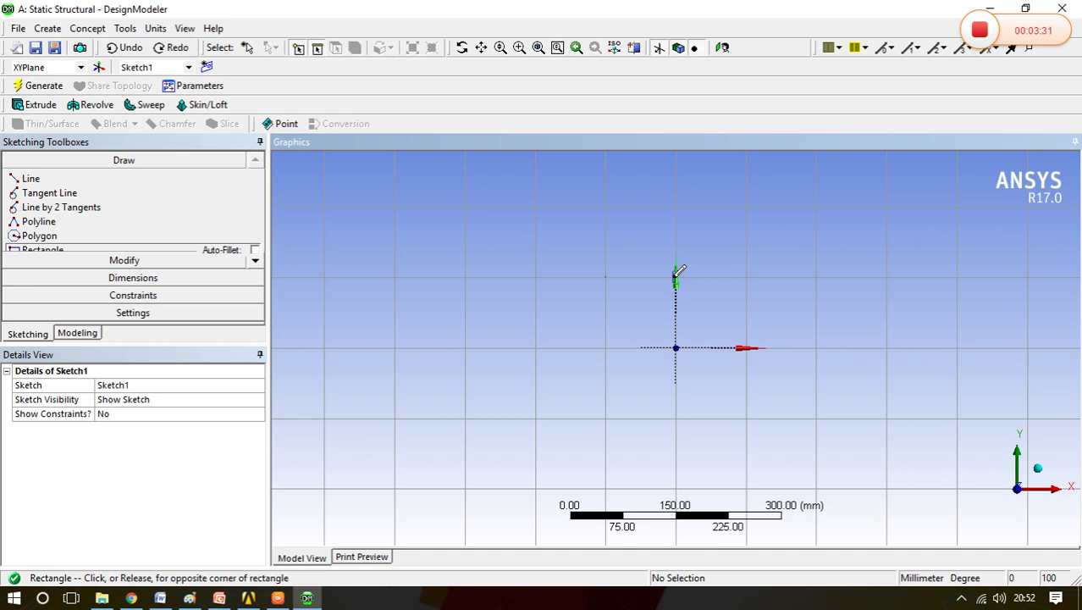
pyautogui.click(745, 347)
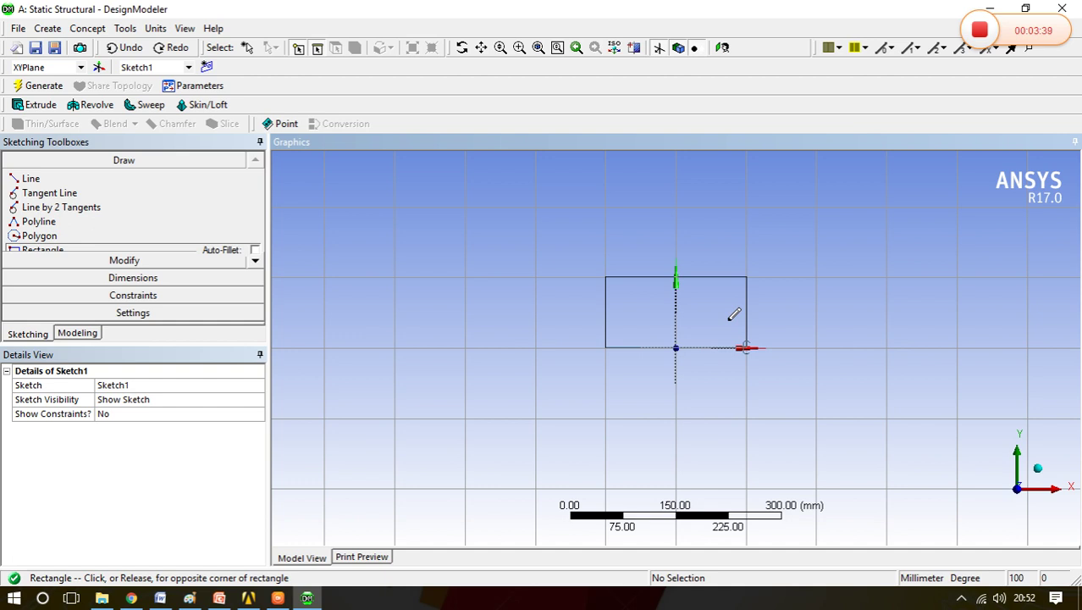
pyautogui.click(760, 407)
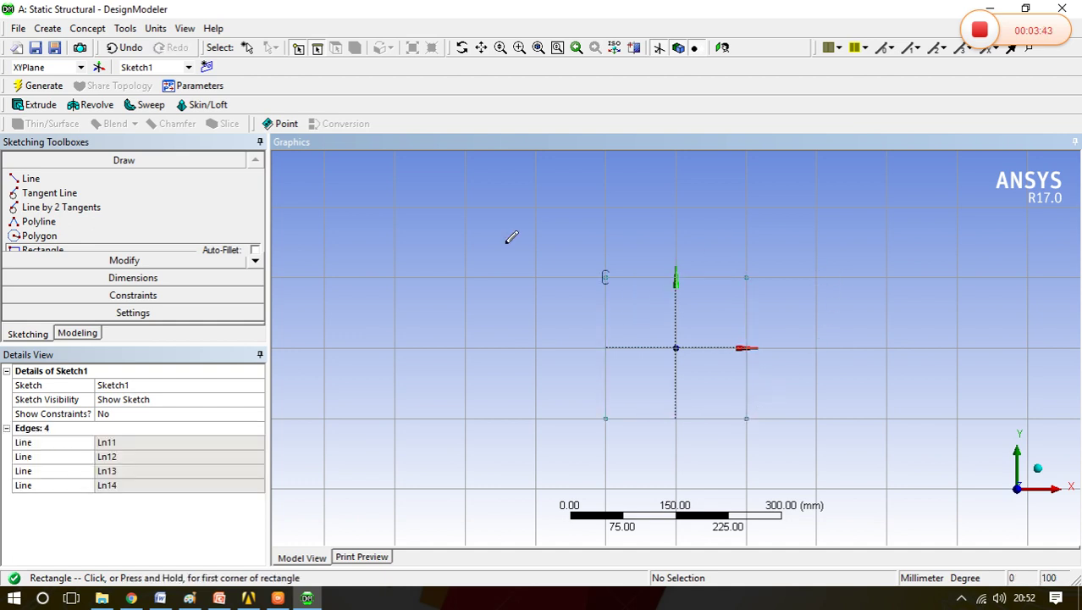
# Add General dimensions to the square's upper horizontal edge and left vertical edge.
pyautogui.click(127, 278)
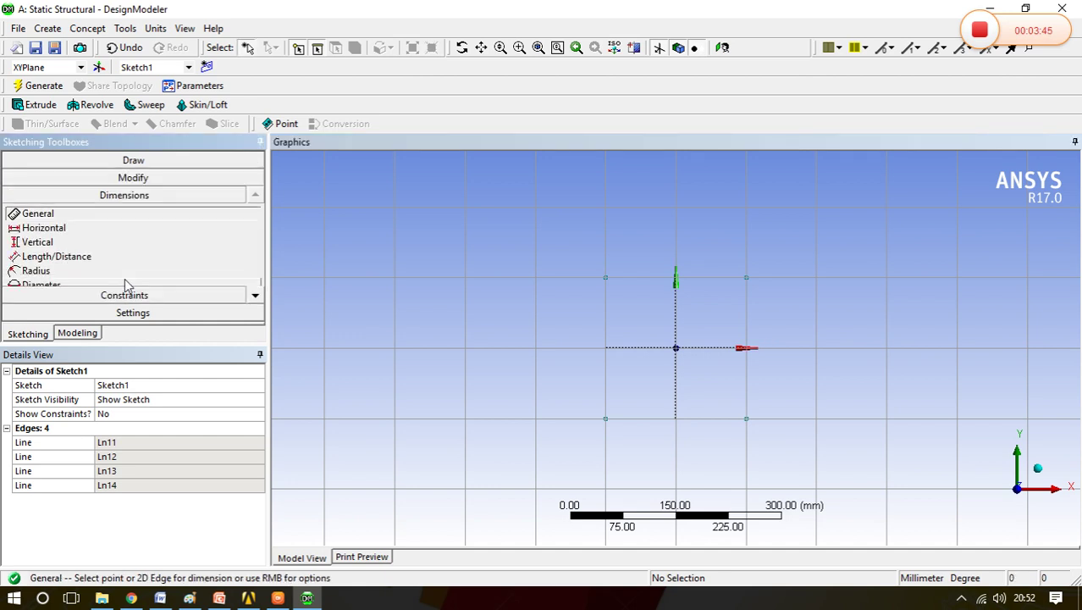
pyautogui.click(705, 277)
pyautogui.click(712, 220)
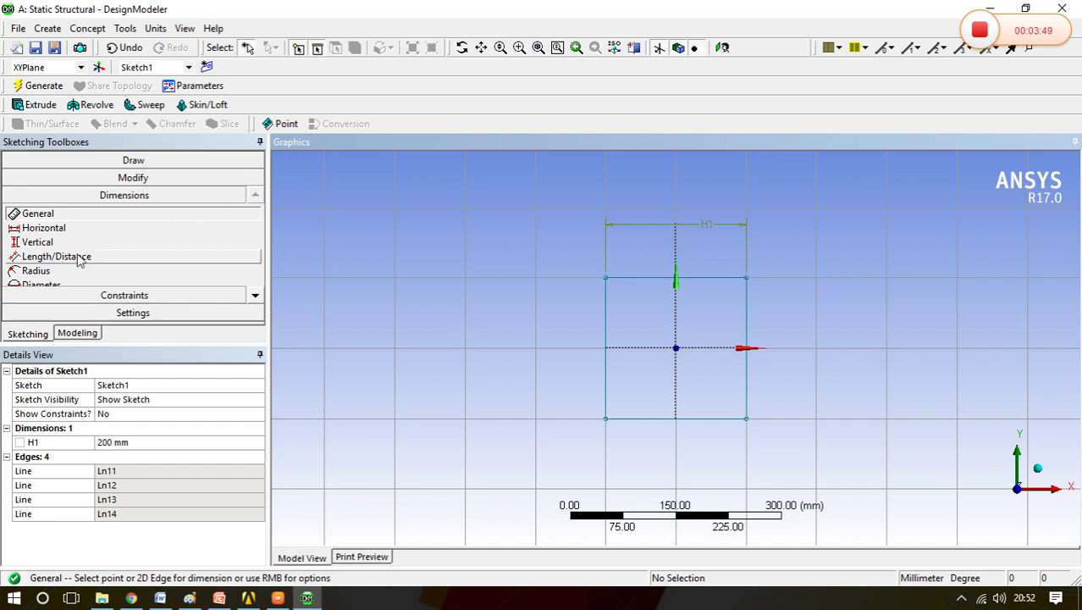
pyautogui.click(607, 333)
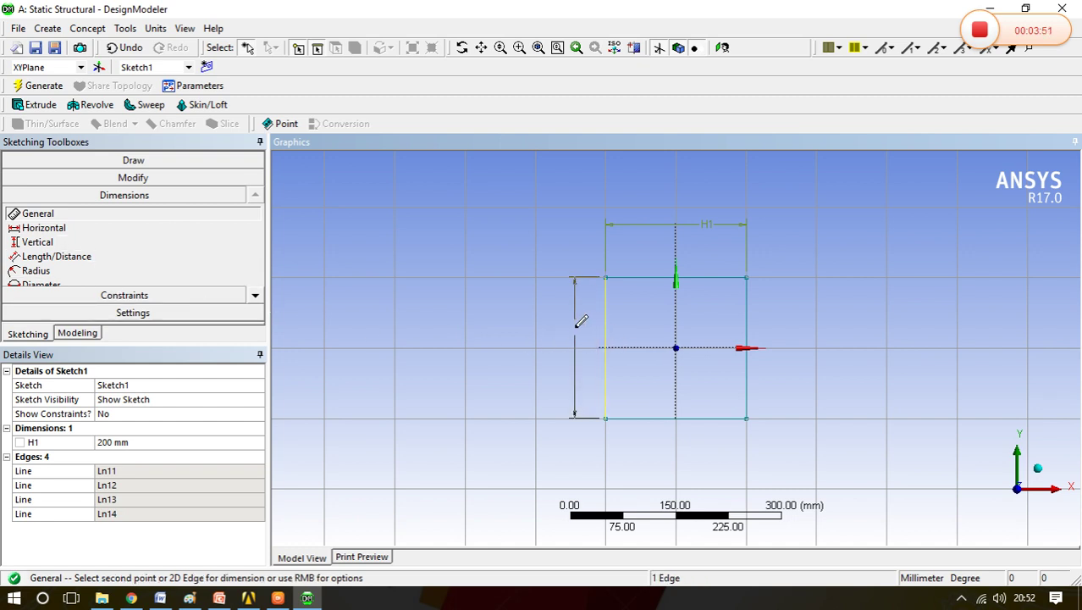
pyautogui.click(580, 320)
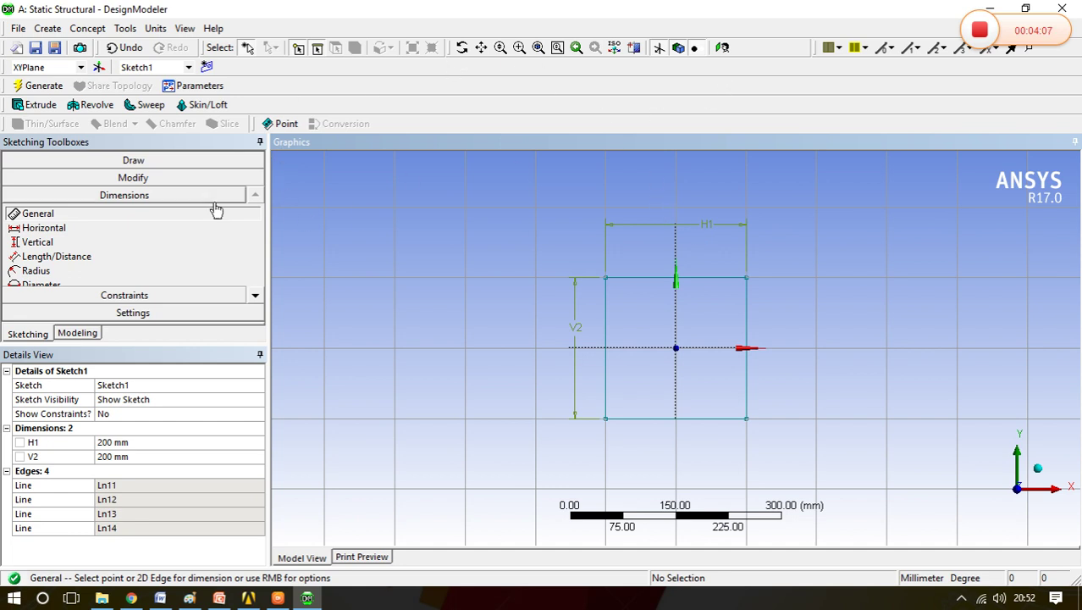
# Start an Extrude in the modelling environment and assign Sketch1 as its geometry.
pyautogui.click(88, 333)
pyautogui.moveTo(692, 280); pyautogui.dragTo(590, 309, button='middle')
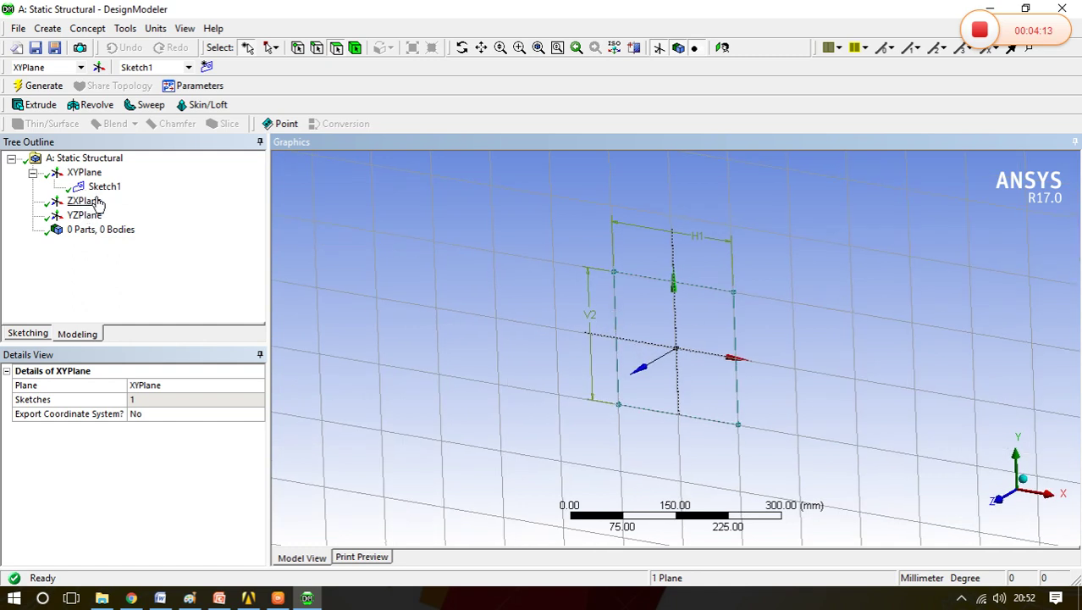
pyautogui.click(39, 104)
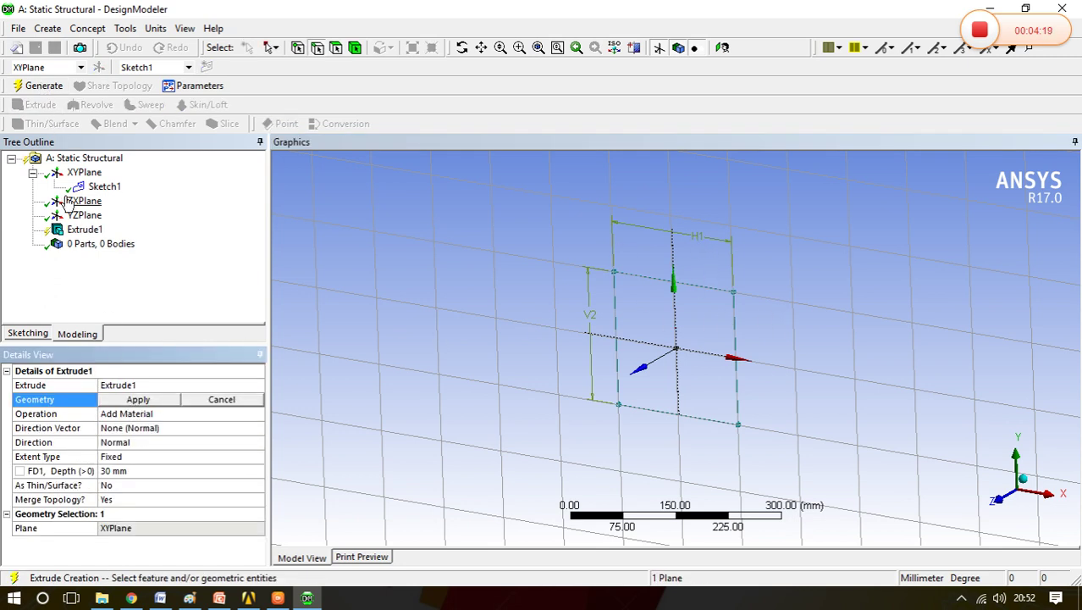
pyautogui.click(97, 190)
pyautogui.click(143, 402)
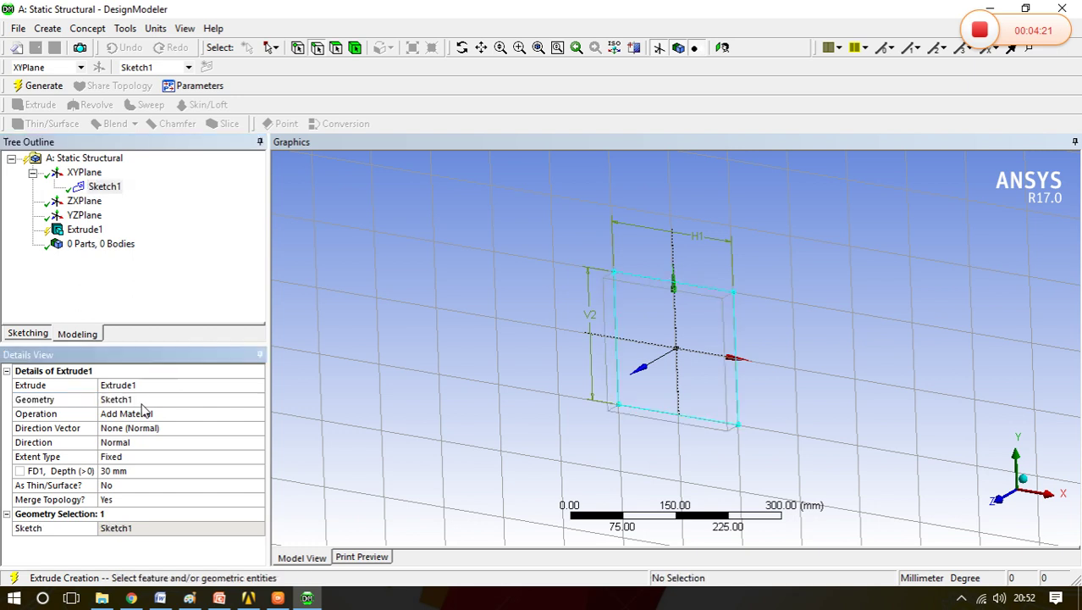
# Set the extrusion depth to 4000 mm, generate the solid beam and fit it in the view.
pyautogui.click(132, 475)
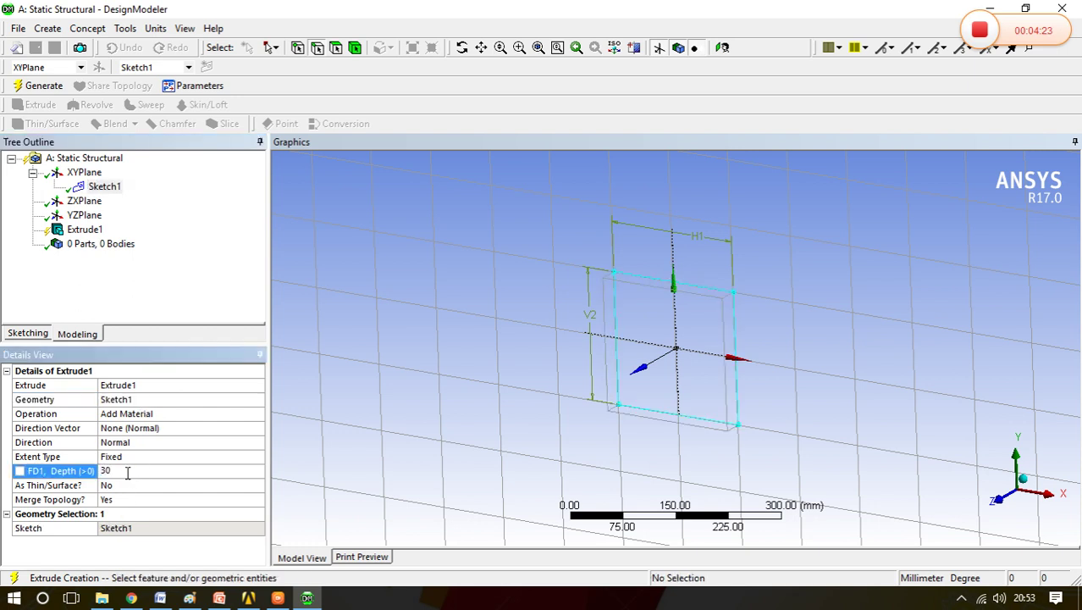
pyautogui.write('4000')
pyautogui.press('Return')
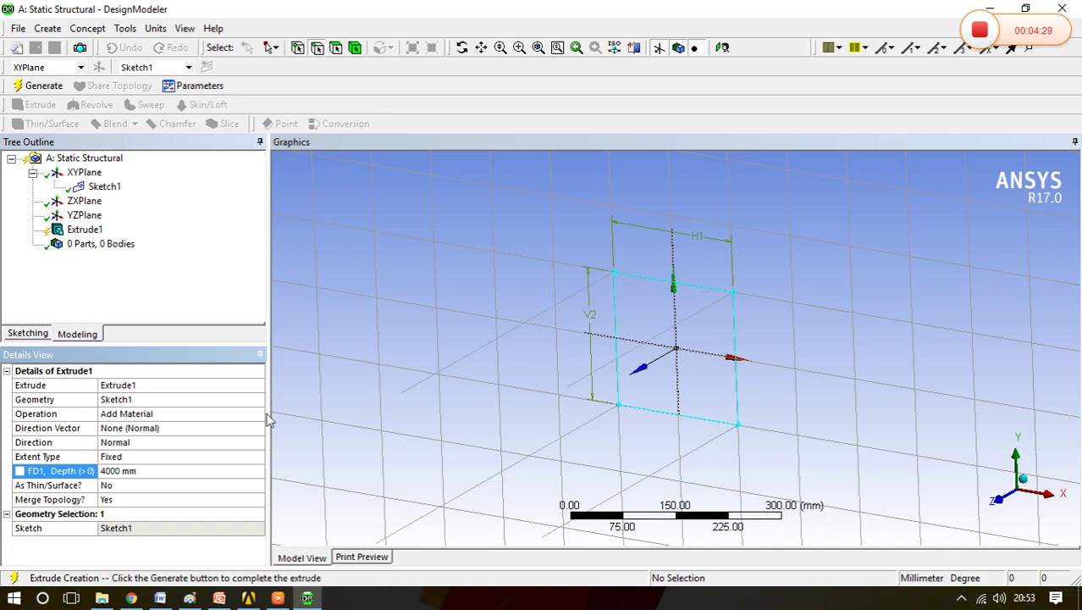
pyautogui.scroll(-10, 456, 400)
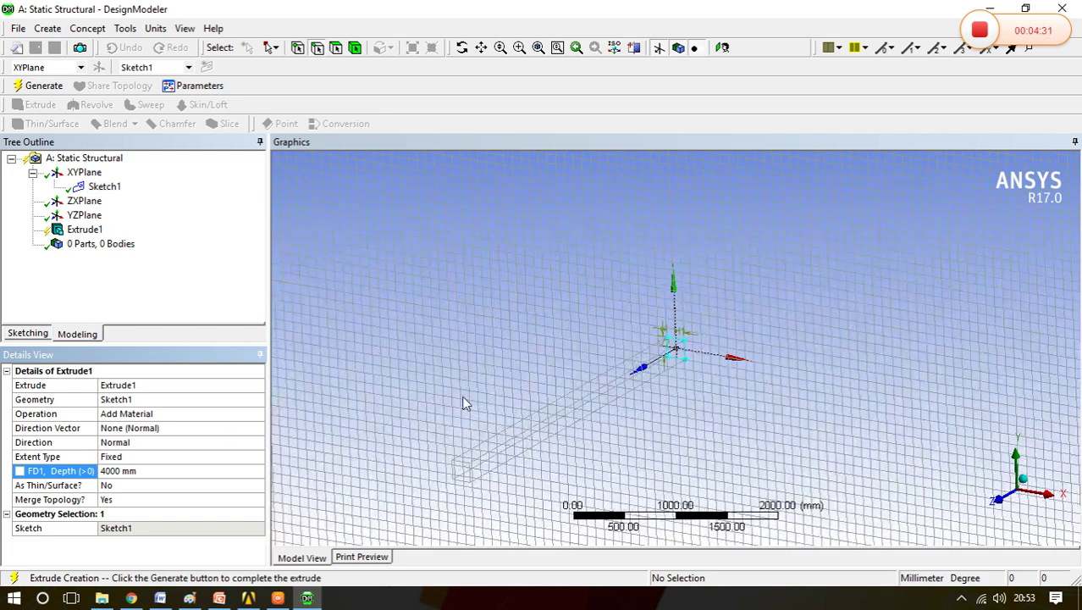
pyautogui.moveTo(522, 417); pyautogui.dragTo(393, 371, button='middle')
pyautogui.click(43, 85)
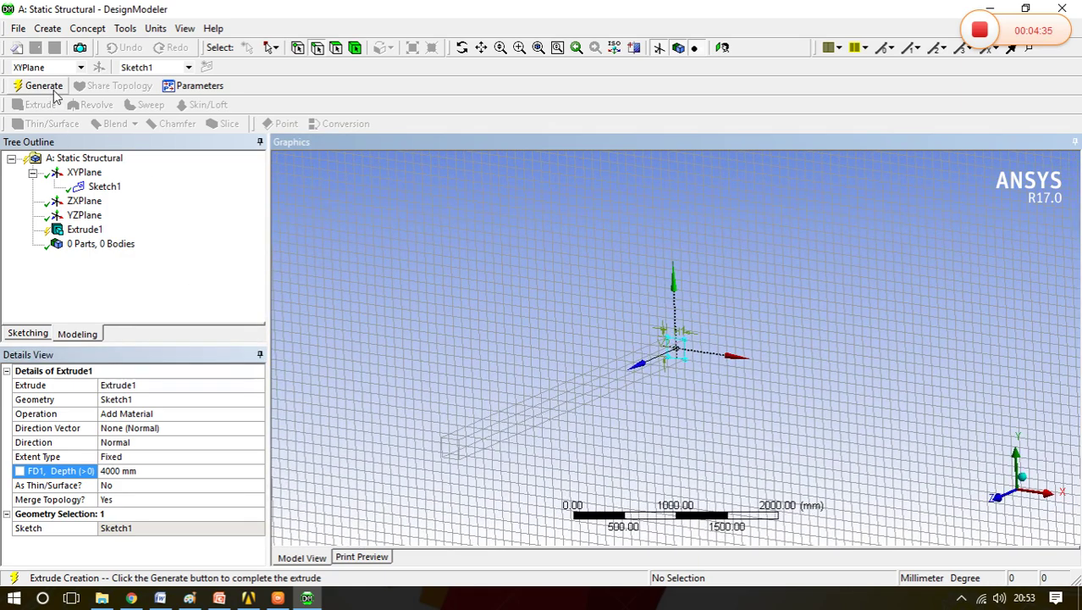
pyautogui.scroll(5, 622, 355)
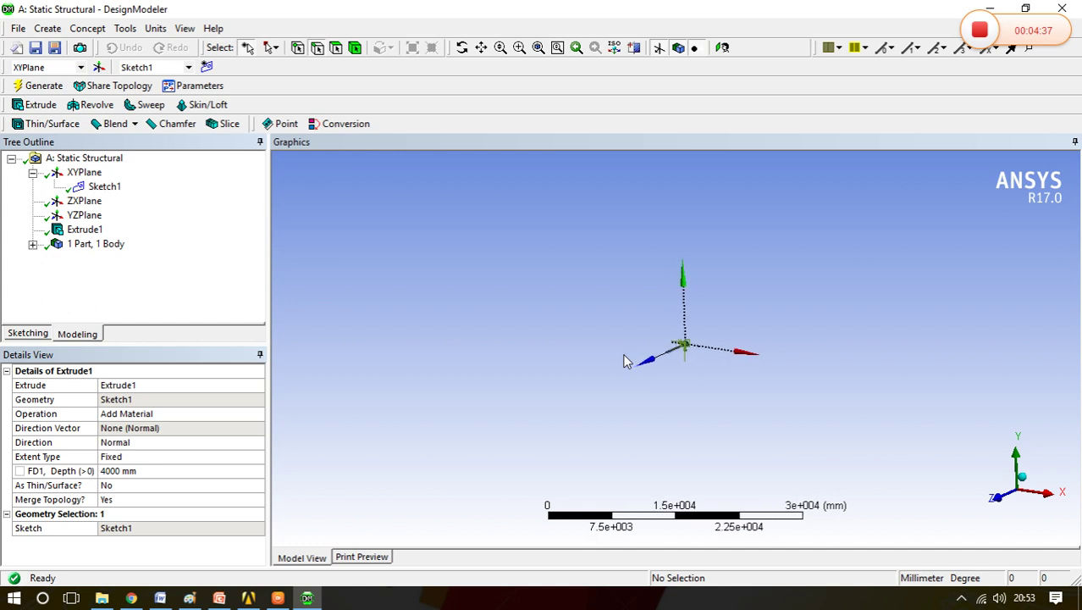
pyautogui.scroll(-1, 625, 348)
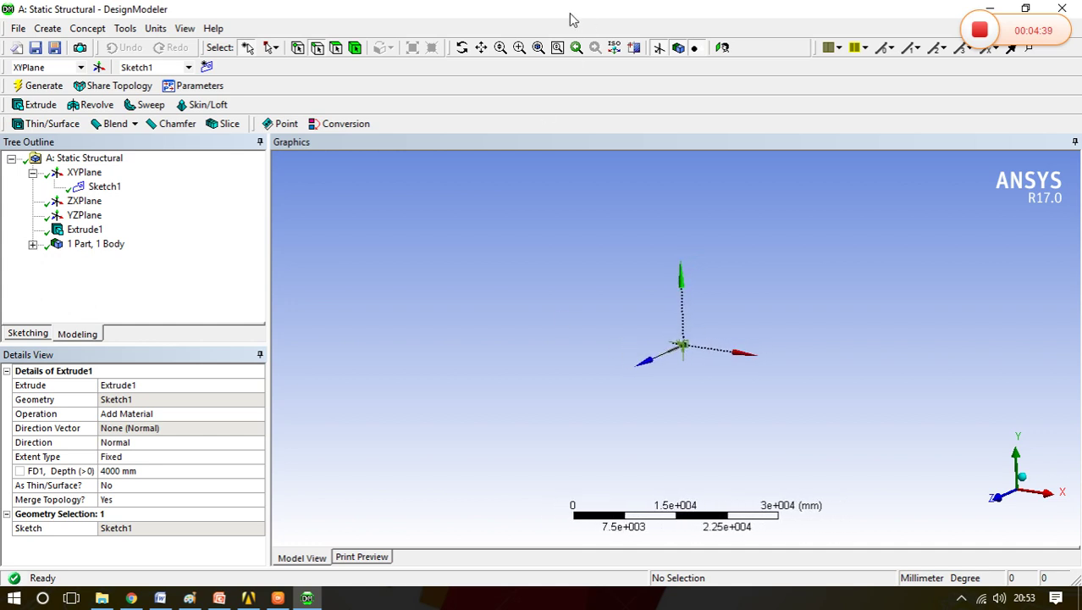
pyautogui.click(537, 48)
pyautogui.moveTo(729, 310); pyautogui.dragTo(689, 362, button='middle')
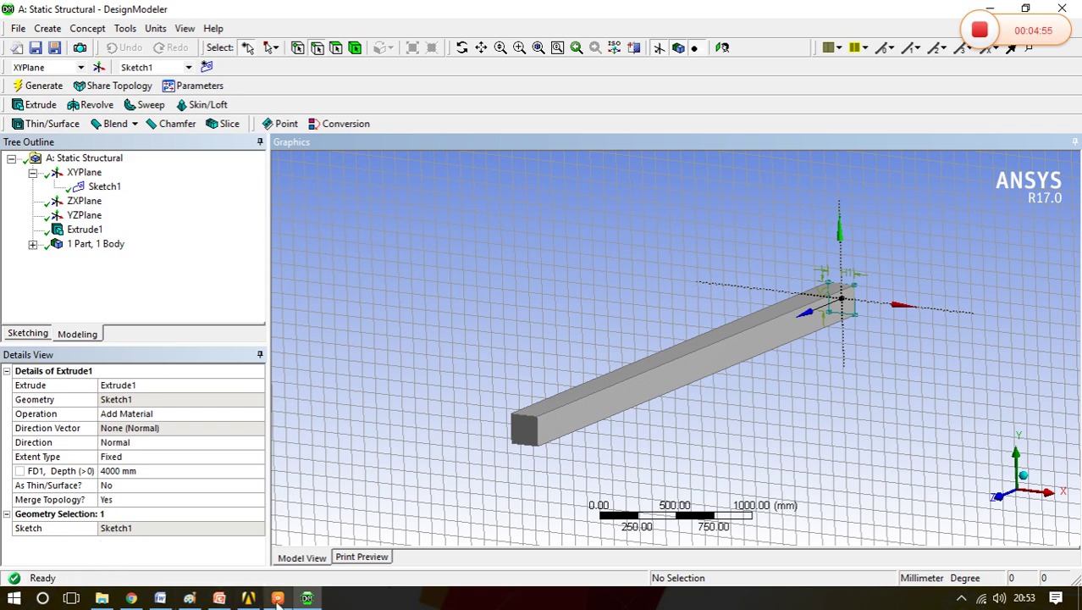
# Switch to Workbench and open the Static Structural system's Model cell in Mechanical.
pyautogui.click(305, 600)
pyautogui.click(247, 598)
pyautogui.click(248, 599)
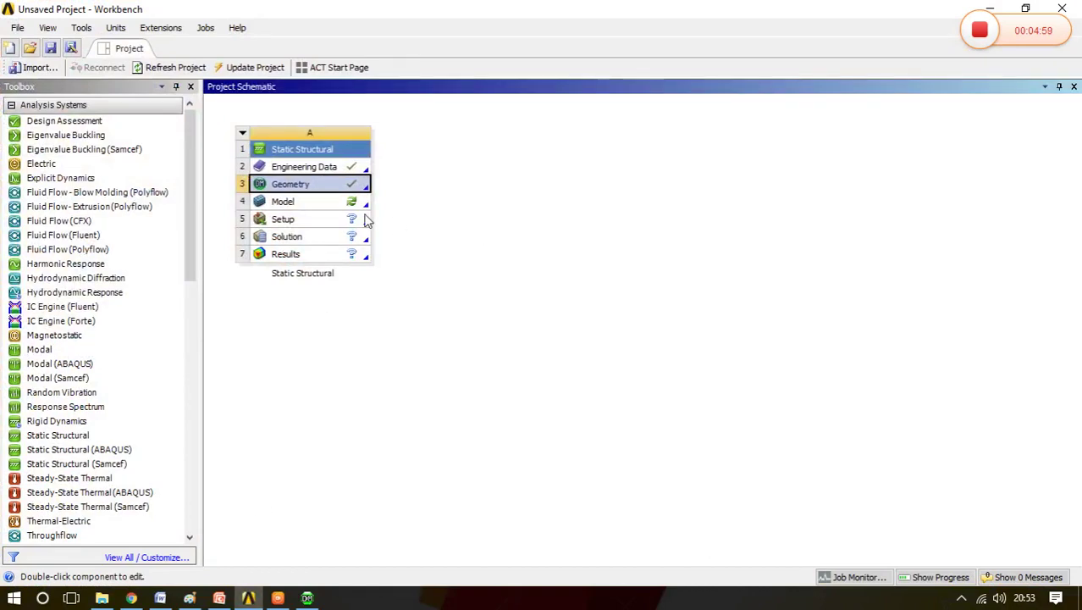
pyautogui.doubleClick(288, 204)
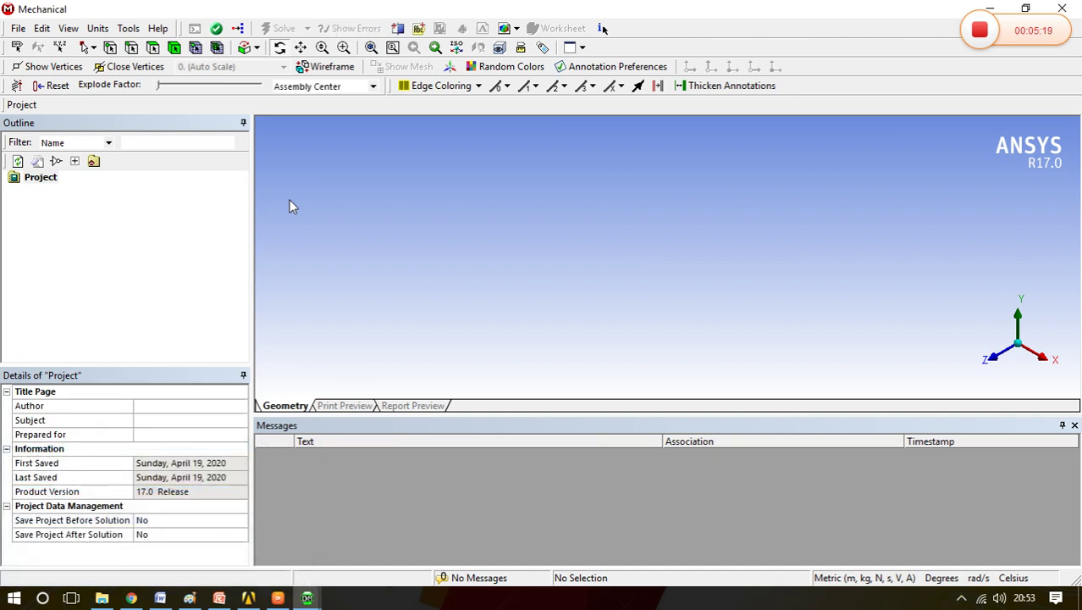
pyautogui.moveTo(524, 300); pyautogui.dragTo(556, 314, button='middle')
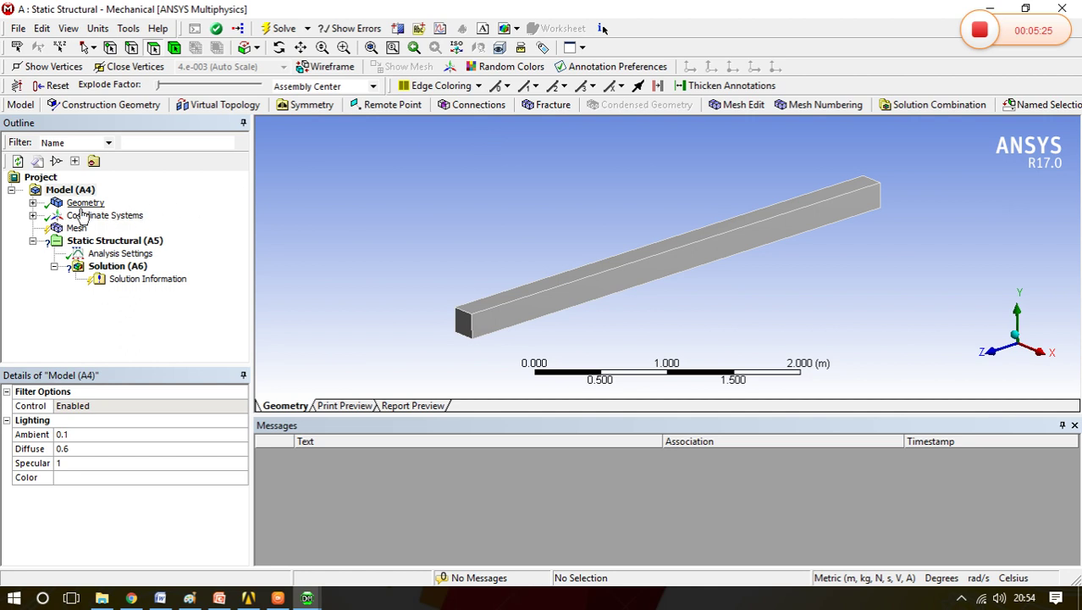
# Examine the solid body listed under Geometry and the beam's coordinate system orientation.
pyautogui.click(32, 203)
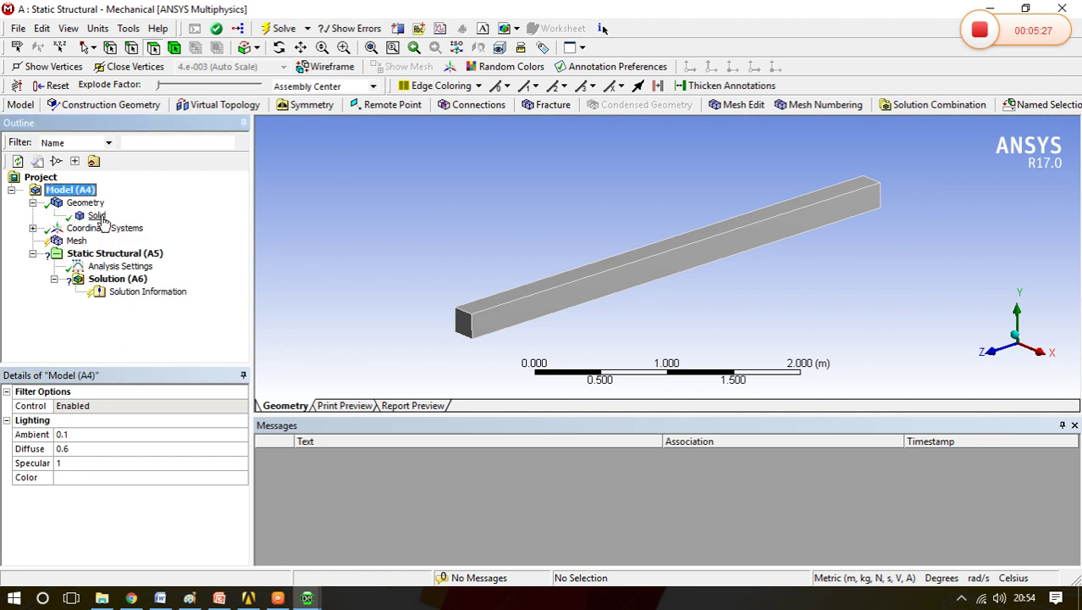
pyautogui.click(32, 203)
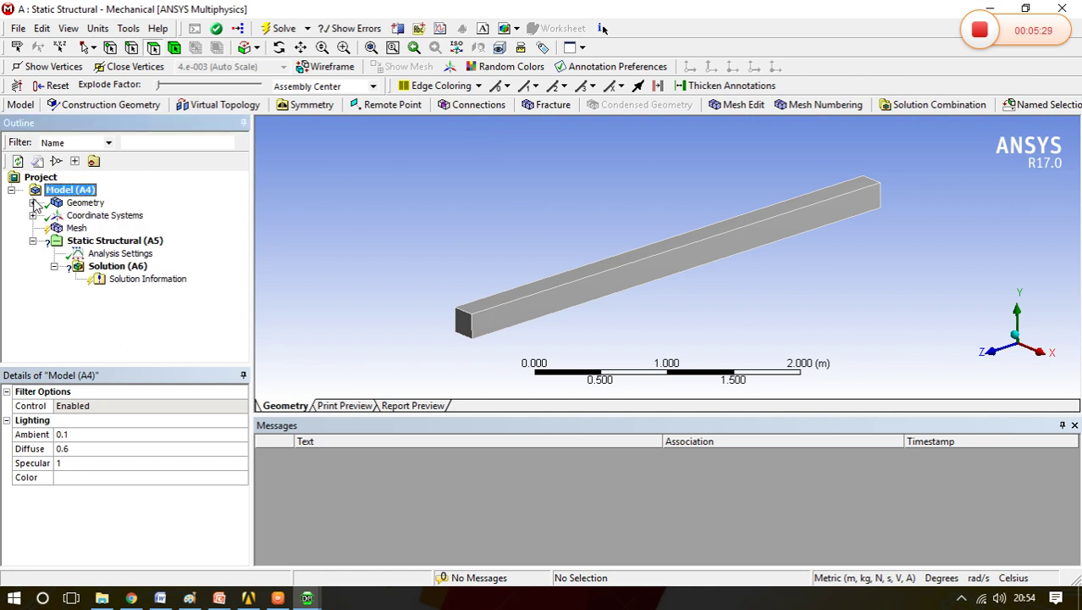
pyautogui.moveTo(616, 278); pyautogui.dragTo(612, 237, button='middle')
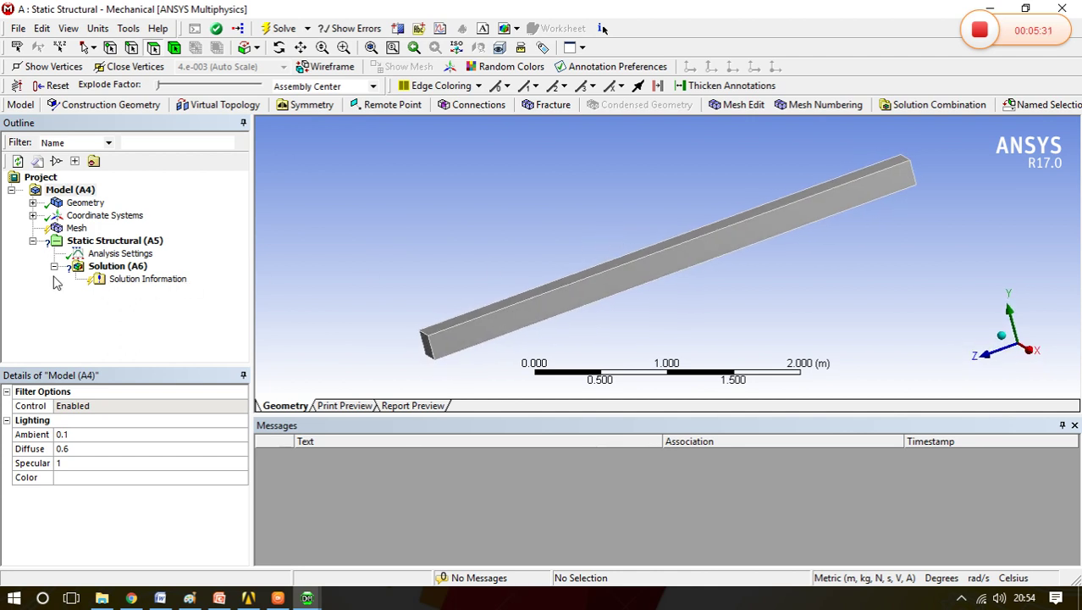
pyautogui.click(94, 215)
pyautogui.moveTo(691, 214); pyautogui.dragTo(733, 258, button='middle')
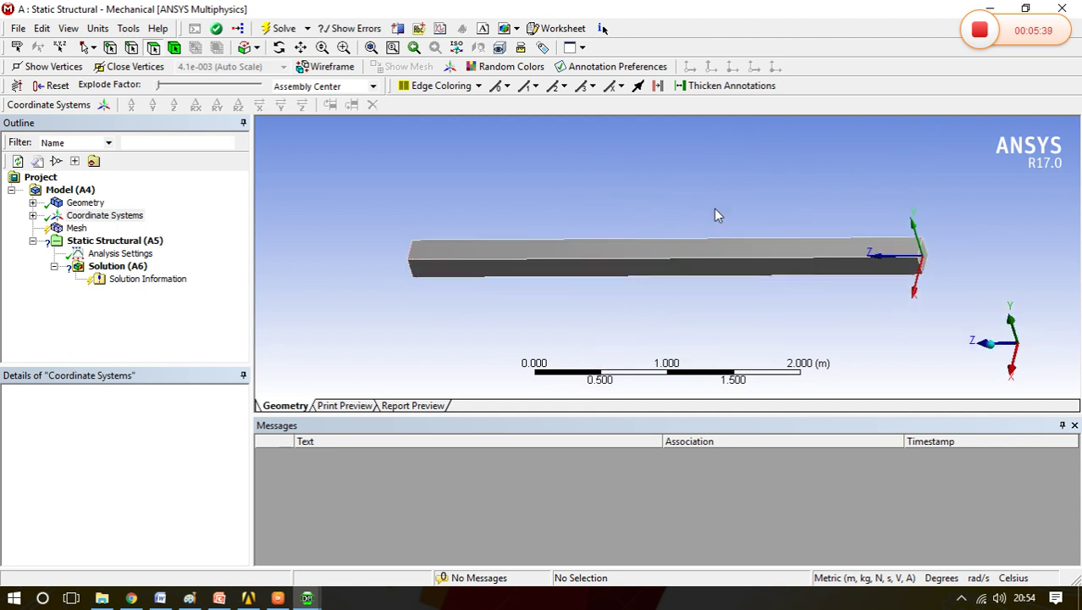
# Set the mesh sizing's Relevance Center to Medium.
pyautogui.click(76, 229)
pyautogui.moveTo(681, 254); pyautogui.dragTo(560, 266, button='middle')
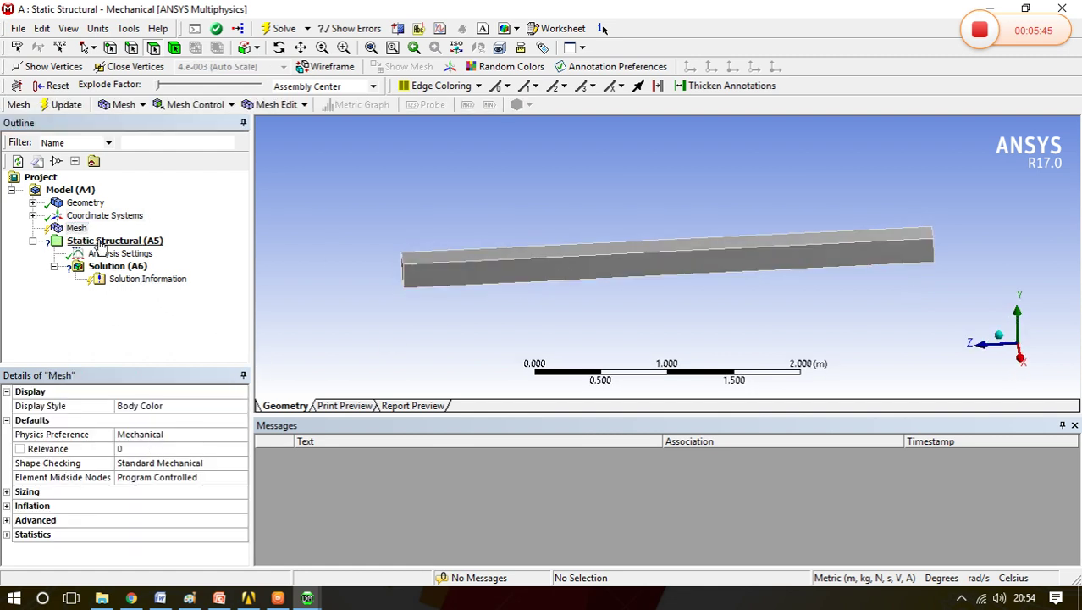
pyautogui.click(6, 492)
pyautogui.click(156, 520)
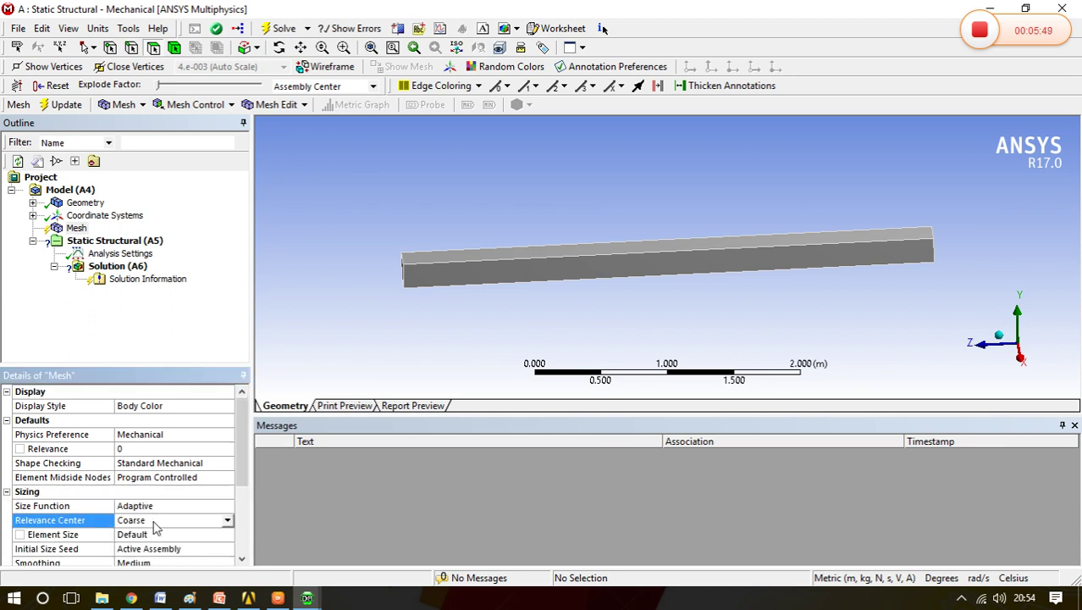
pyautogui.click(227, 521)
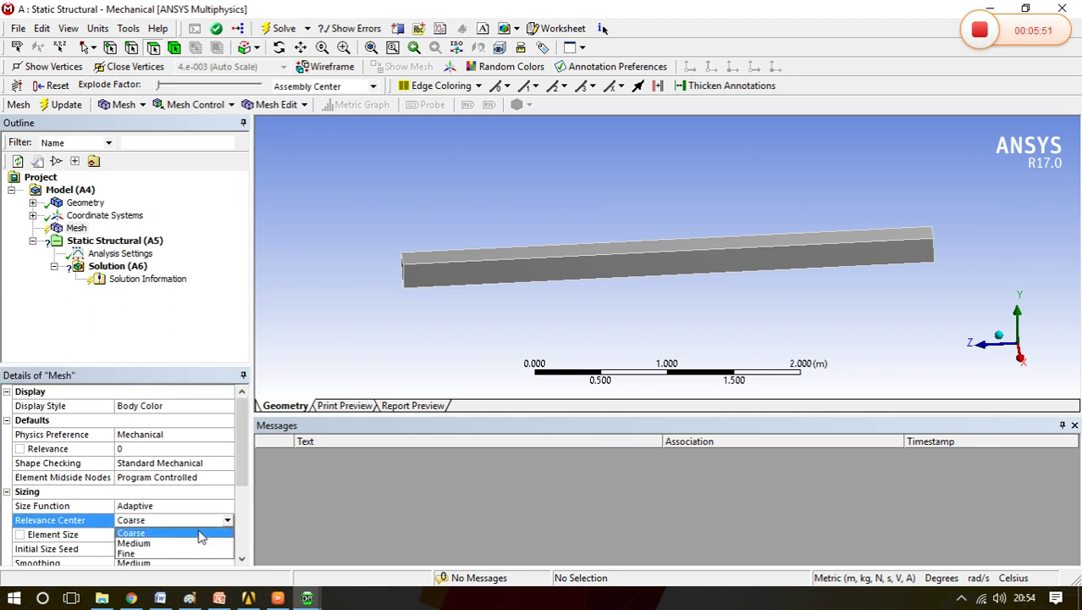
pyautogui.click(156, 543)
pyautogui.moveTo(470, 270); pyautogui.dragTo(519, 257, button='middle')
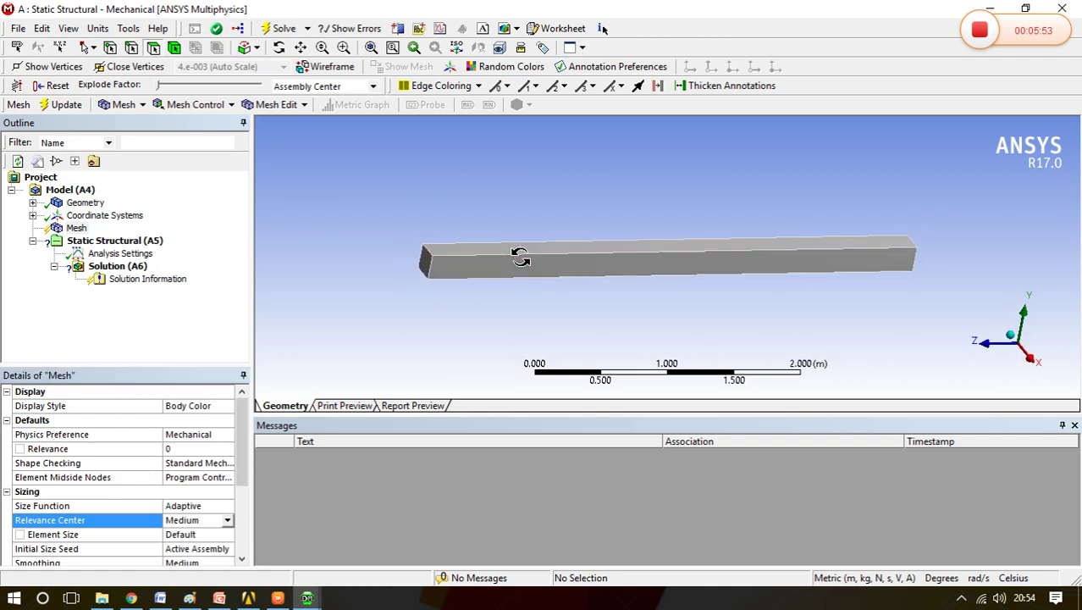
# Generate the beam's mesh and inspect its elements along the length and at the end face.
pyautogui.click(76, 228)
pyautogui.rightClick(77, 229)
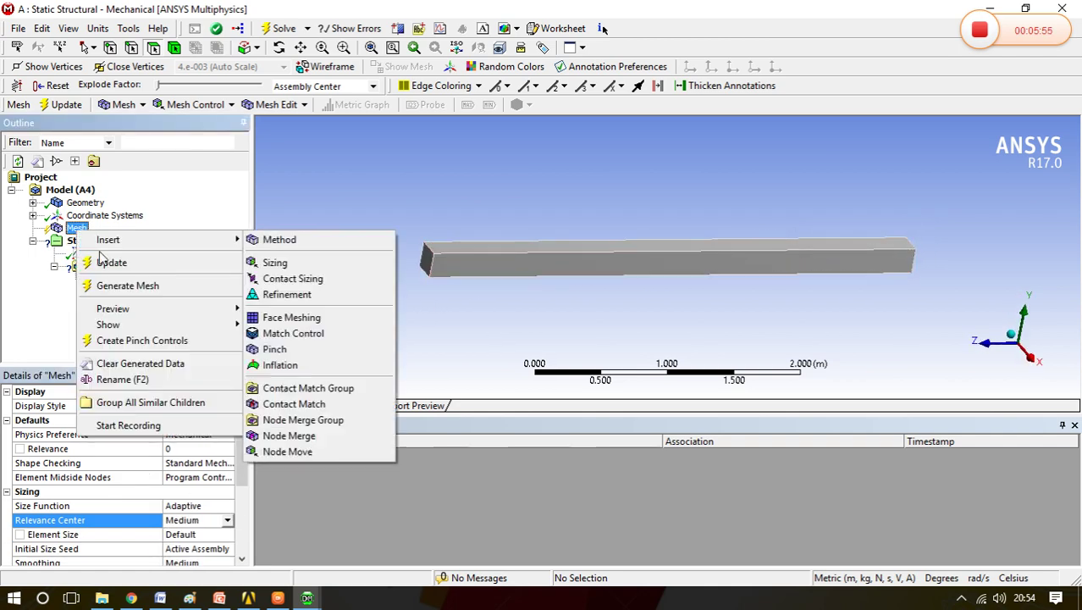
pyautogui.click(118, 285)
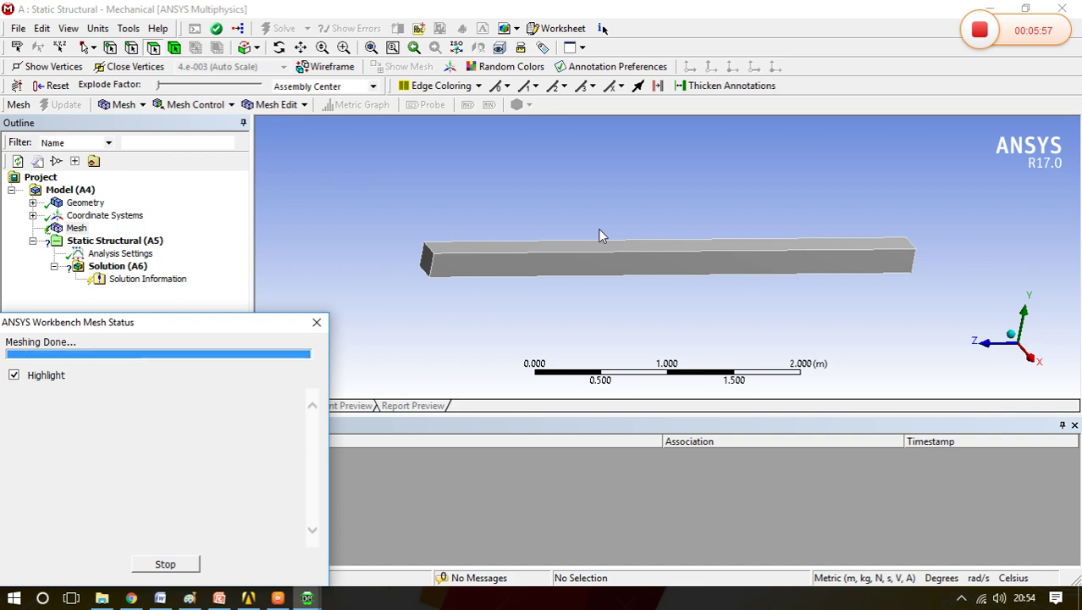
pyautogui.moveTo(864, 261); pyautogui.dragTo(924, 218, button='middle')
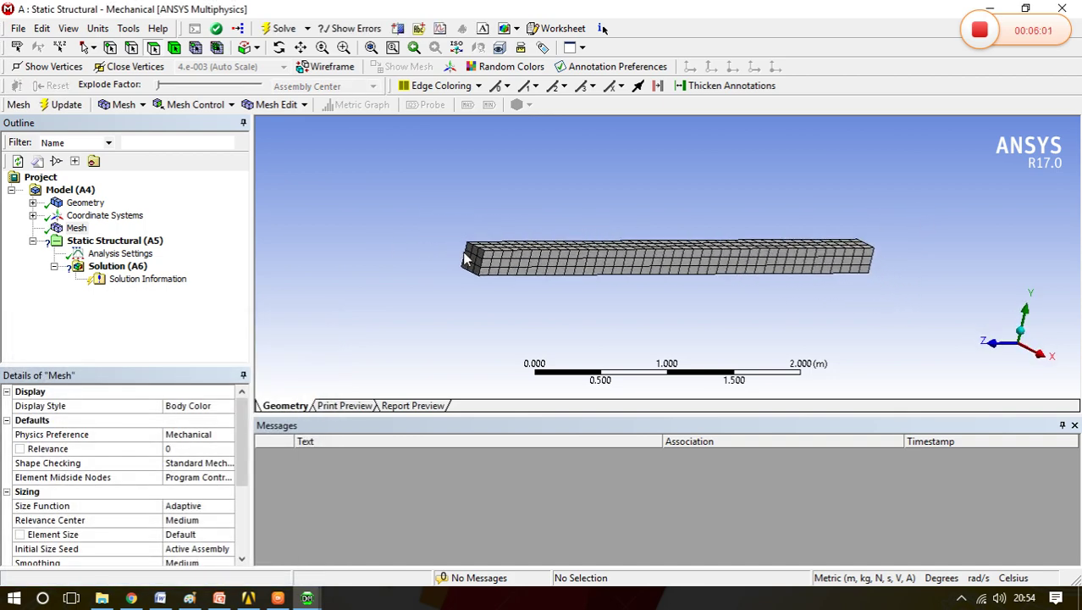
pyautogui.scroll(3, 479, 256)
pyautogui.moveTo(479, 257); pyautogui.dragTo(973, 222, button='middle')
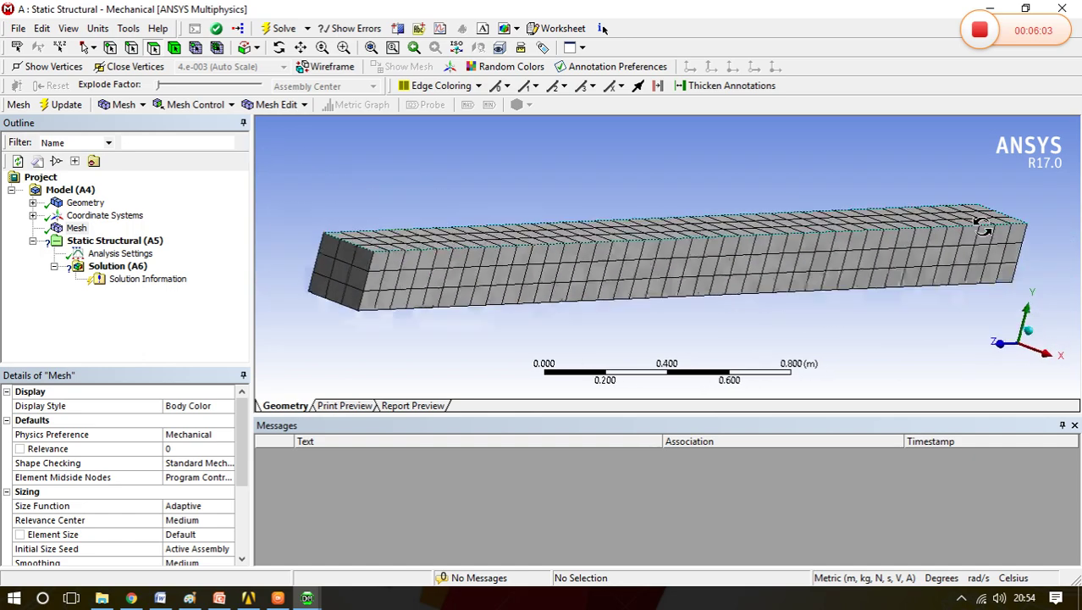
pyautogui.scroll(-2, 575, 271)
pyautogui.moveTo(734, 238); pyautogui.dragTo(830, 244, button='middle')
pyautogui.scroll(2, 651, 280)
pyautogui.scroll(-2, 706, 247)
pyautogui.scroll(-2, 705, 247)
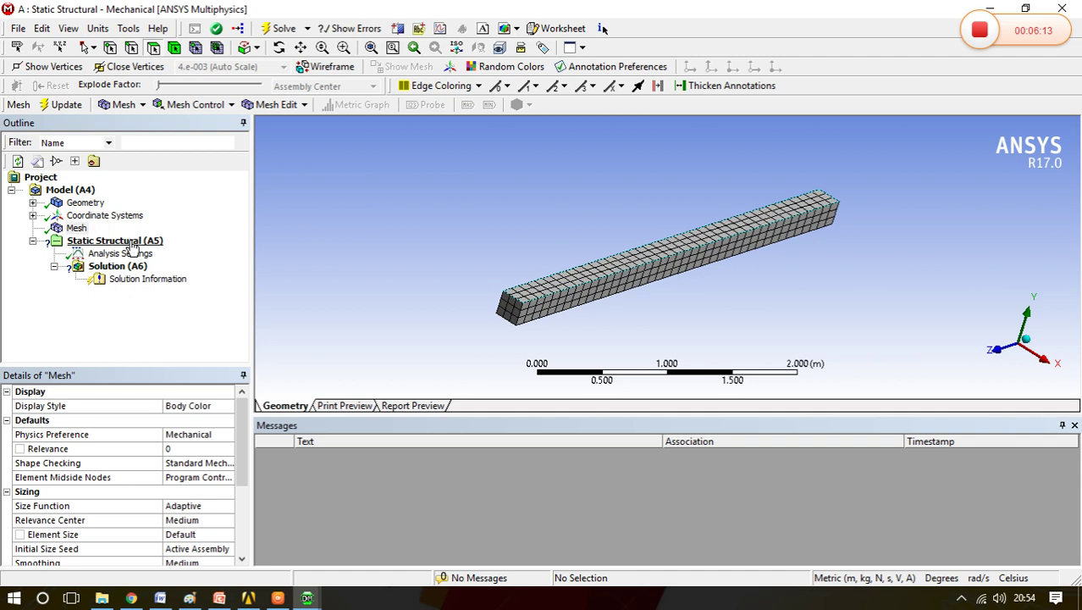
# Insert a Fixed Support in Static Structural and apply it to the lower edge of the beam's end face farthest from the origin.
pyautogui.rightClick(131, 245)
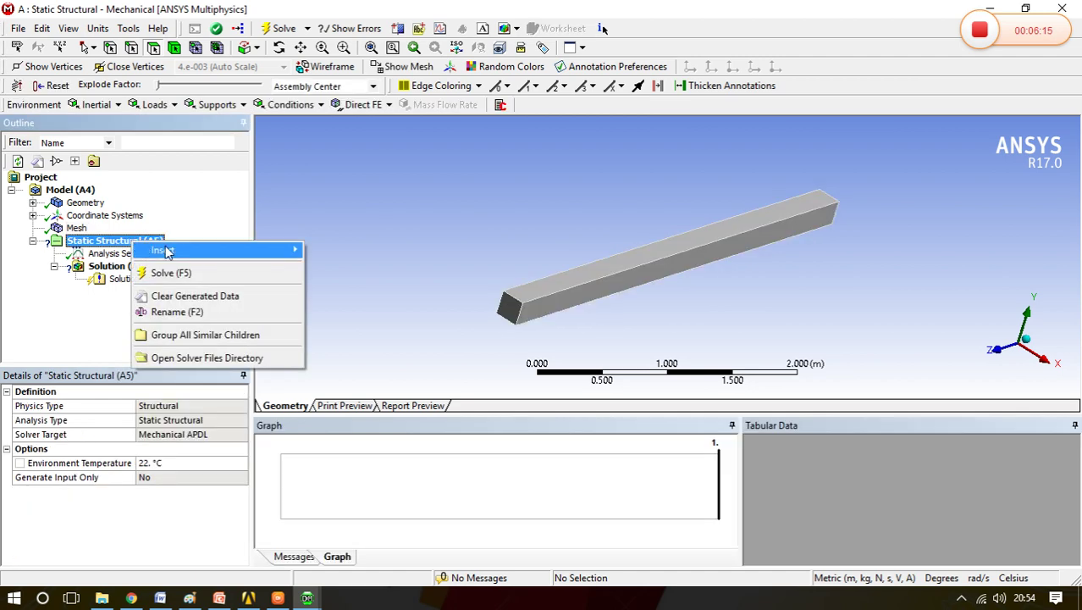
pyautogui.moveTo(166, 250)
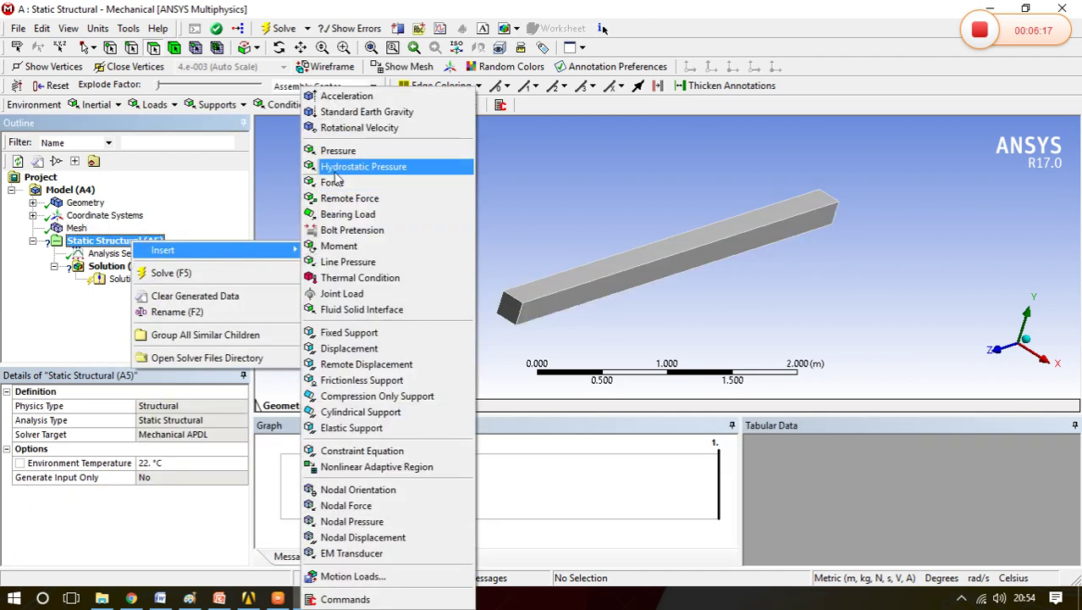
pyautogui.click(349, 332)
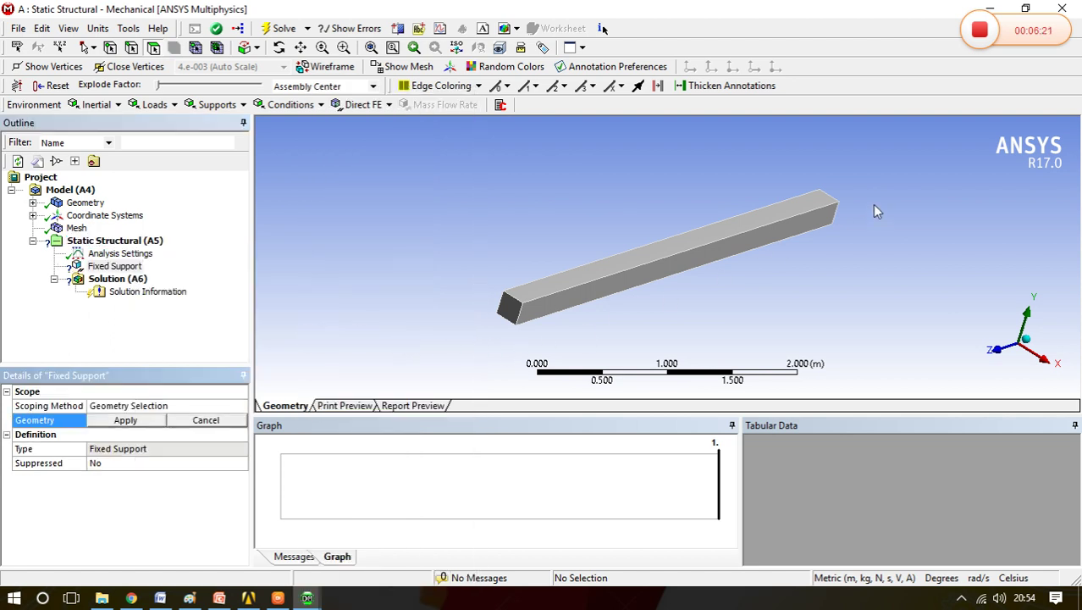
pyautogui.moveTo(878, 213); pyautogui.dragTo(866, 179, button='middle')
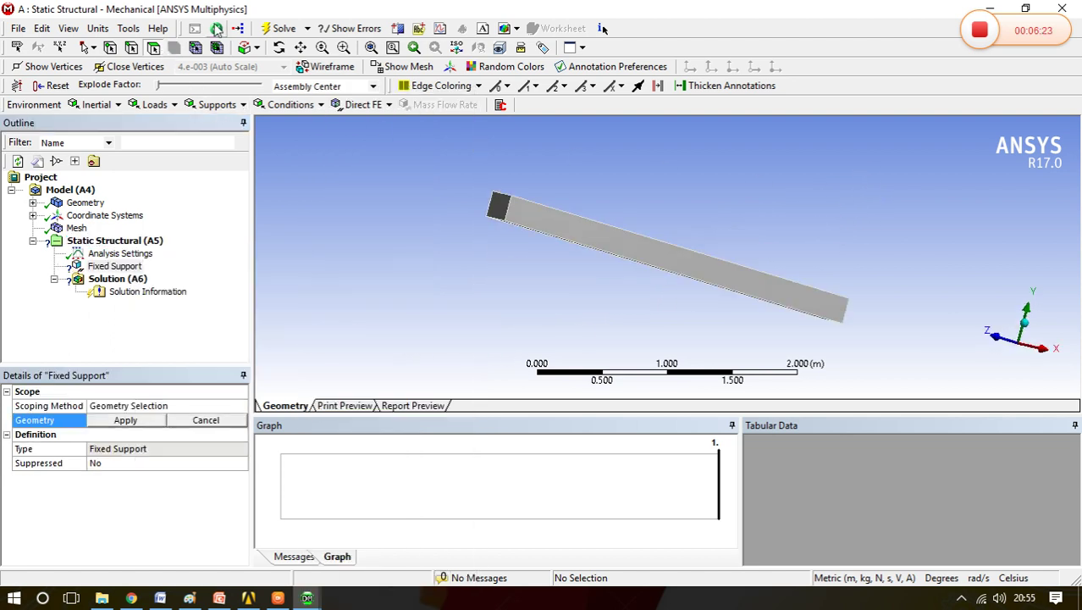
pyautogui.click(131, 48)
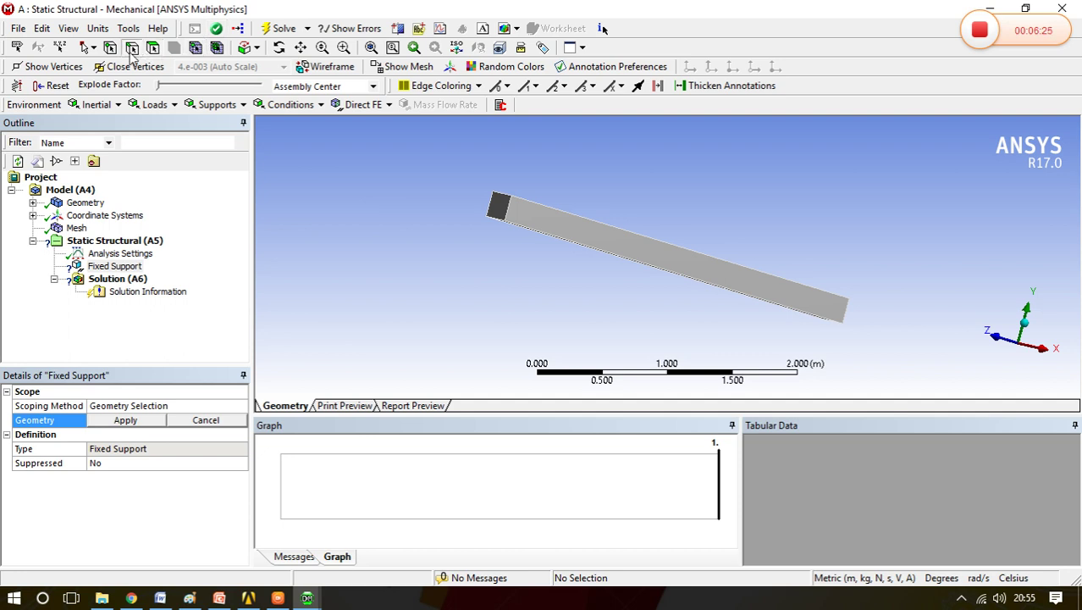
pyautogui.click(500, 222)
pyautogui.click(125, 421)
pyautogui.moveTo(405, 260); pyautogui.dragTo(455, 241, button='middle')
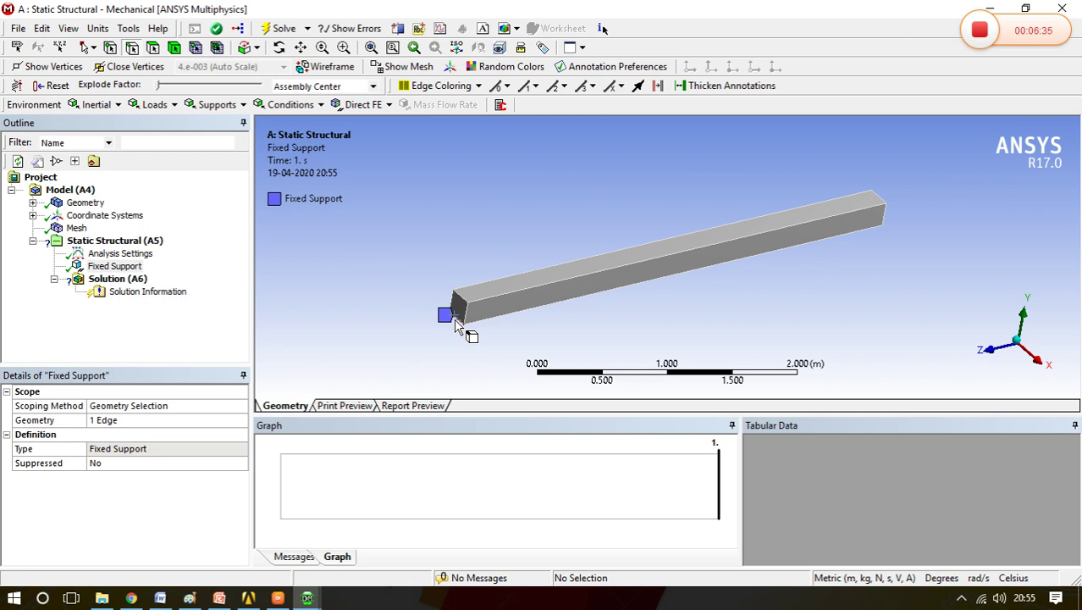
pyautogui.moveTo(456, 325); pyautogui.dragTo(328, 312, button='middle')
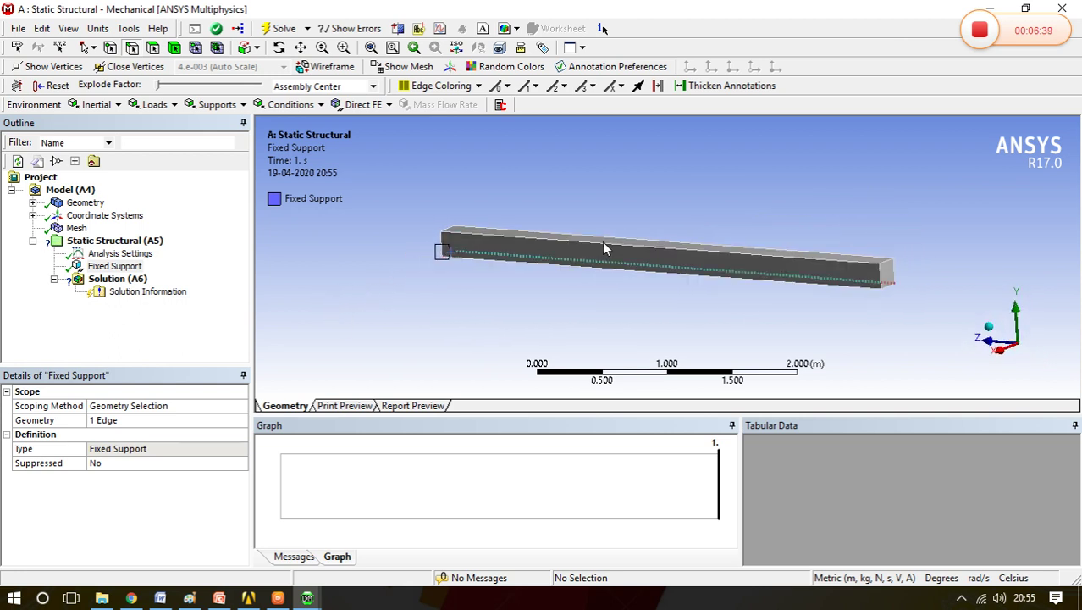
# Insert a Displacement support in Static Structural and apply it to the lower edge of the beam's end face nearest the origin.
pyautogui.rightClick(128, 242)
pyautogui.moveTo(206, 256)
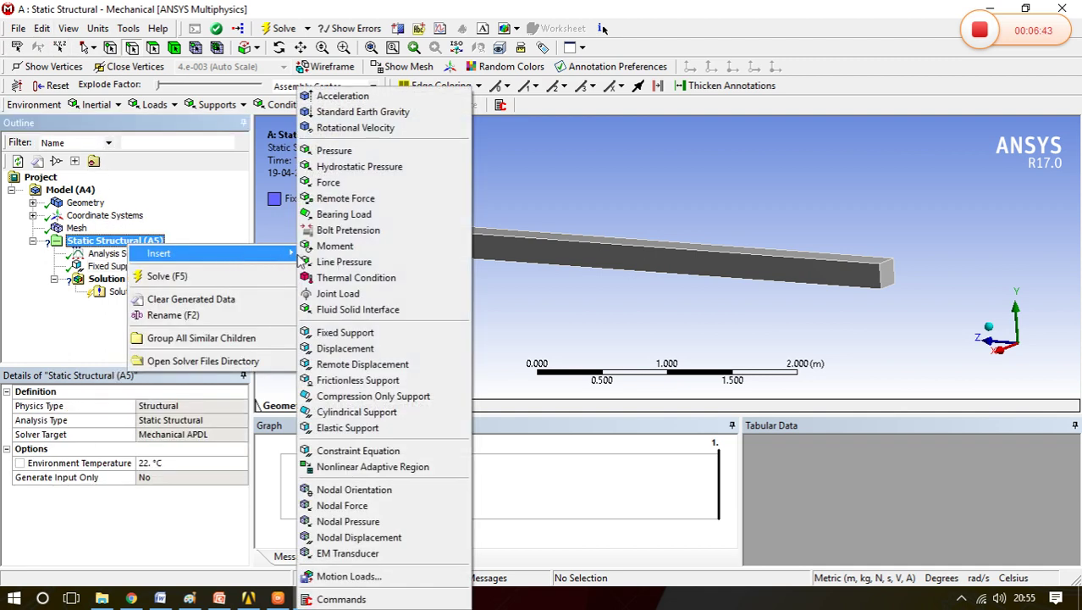
pyautogui.click(344, 349)
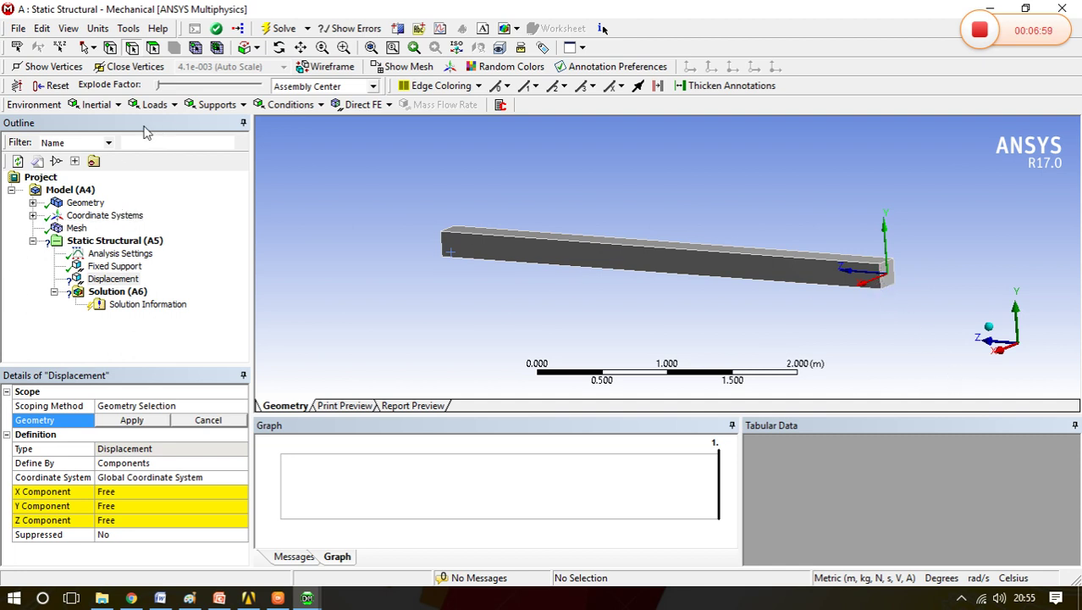
pyautogui.click(889, 288)
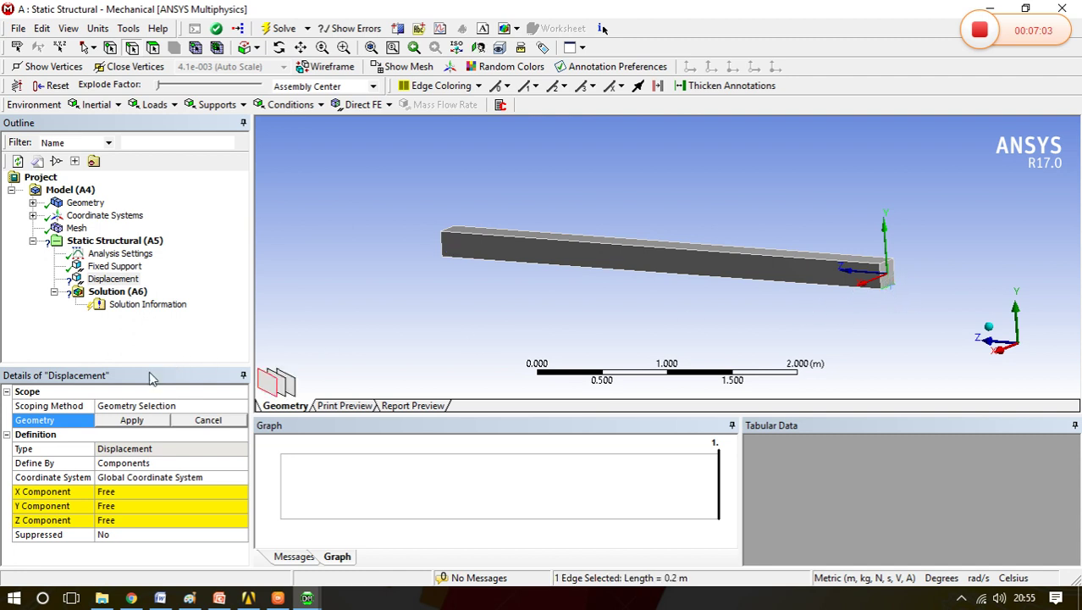
pyautogui.click(132, 421)
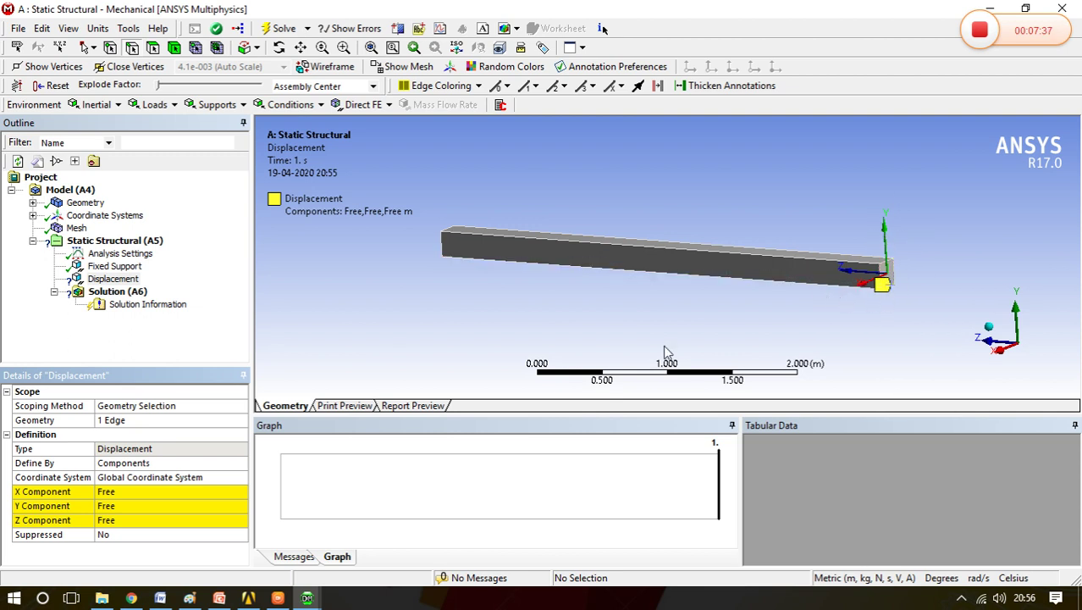
# Set the Displacement's X Component and Y Component to 0, leaving the Z Component free.
pyautogui.click(131, 492)
pyautogui.write('0')
pyautogui.press('Return')
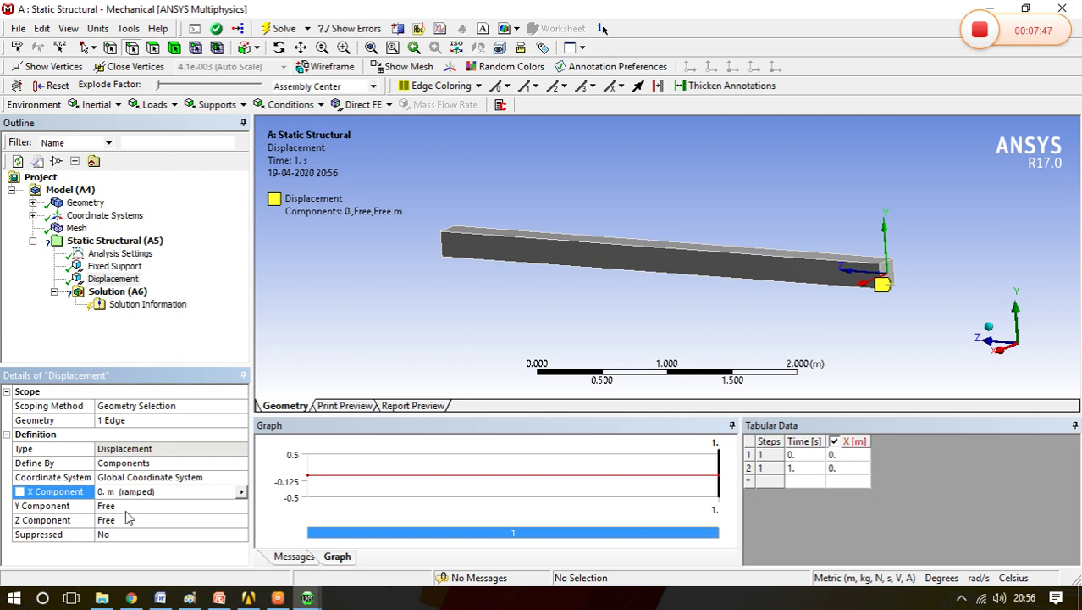
pyautogui.click(127, 507)
pyautogui.write('0')
pyautogui.press('Return')
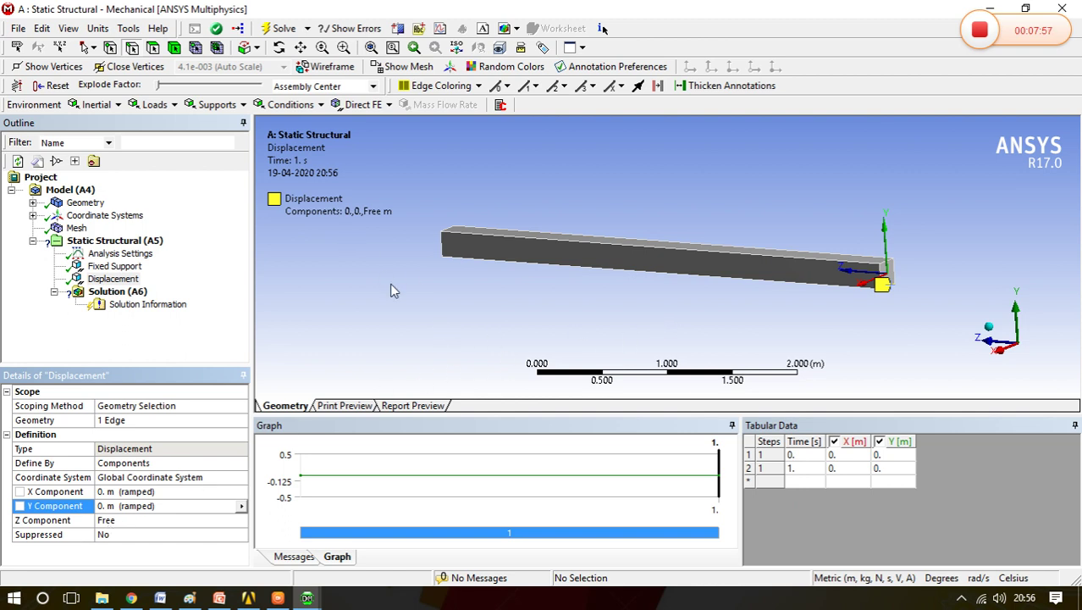
# Switch the unit system to Metric (mm, kg, N, s, mV, mA).
pyautogui.moveTo(509, 285); pyautogui.dragTo(872, 284, button='middle')
pyautogui.click(98, 29)
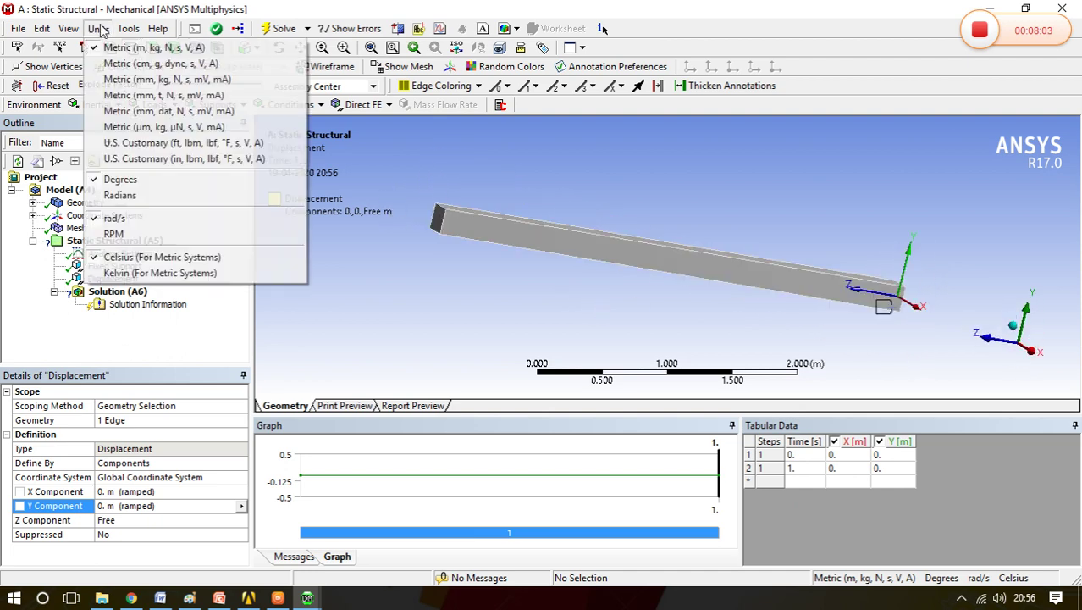
pyautogui.click(106, 80)
pyautogui.moveTo(587, 266); pyautogui.dragTo(508, 245, button='middle')
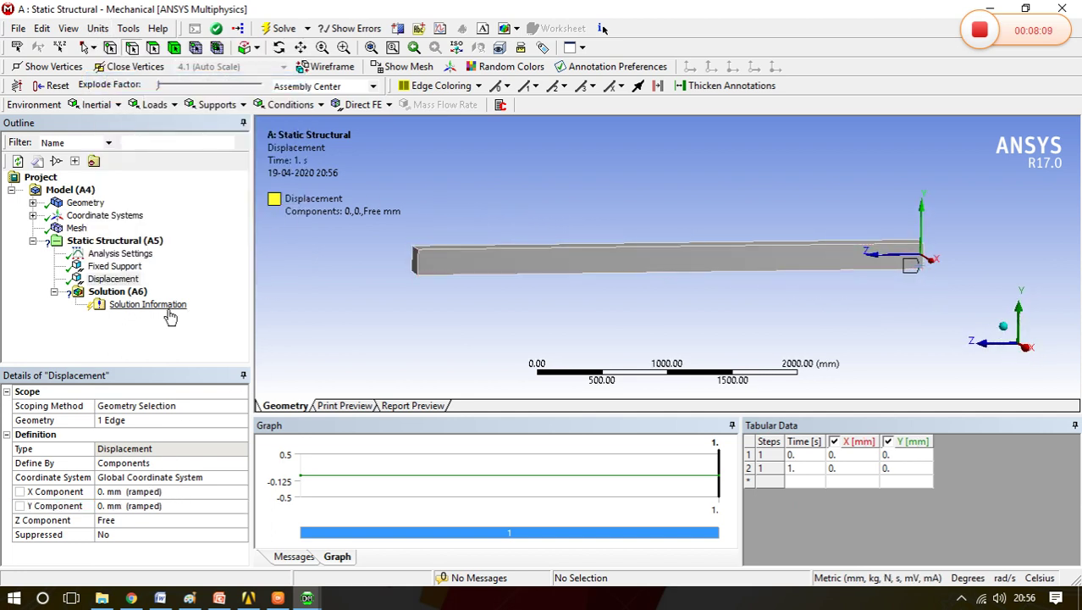
# Insert a Force in Static Structural and apply it to the beam's long top face.
pyautogui.rightClick(115, 242)
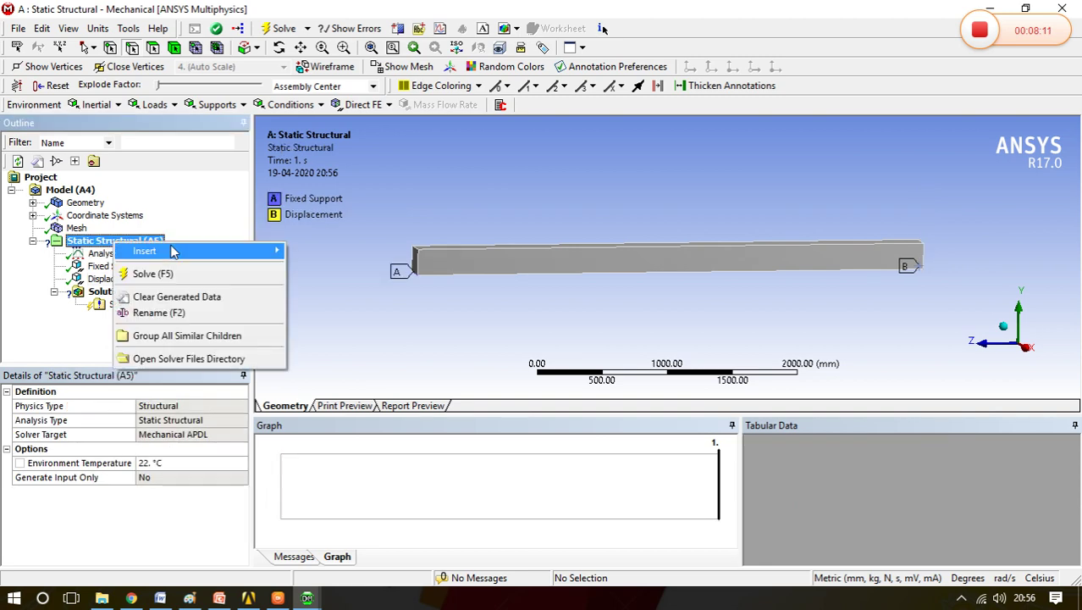
pyautogui.moveTo(199, 252)
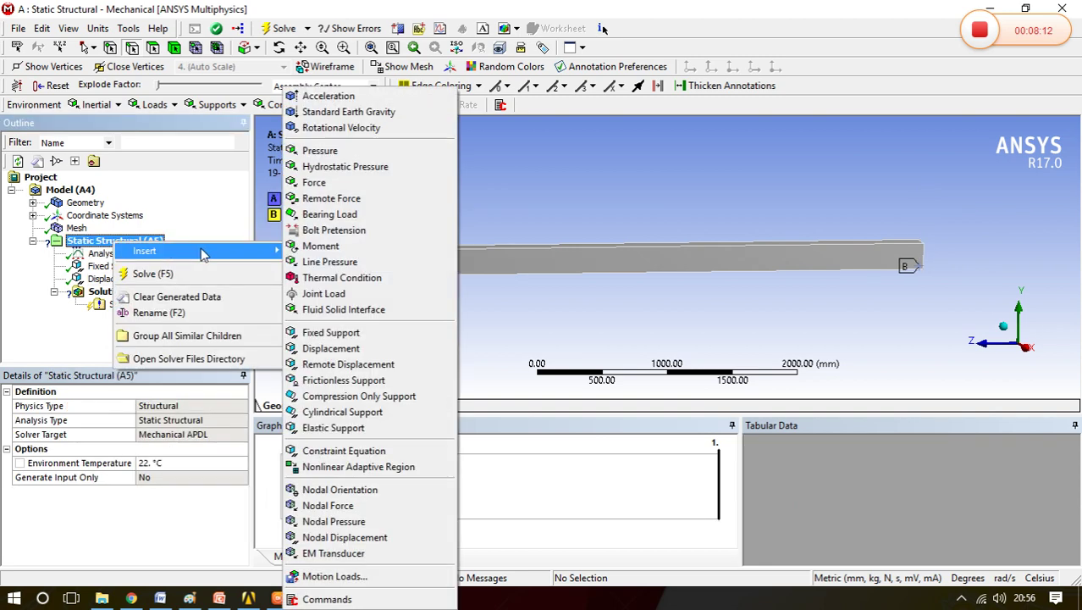
pyautogui.click(314, 182)
pyautogui.moveTo(549, 259); pyautogui.dragTo(567, 273, button='middle')
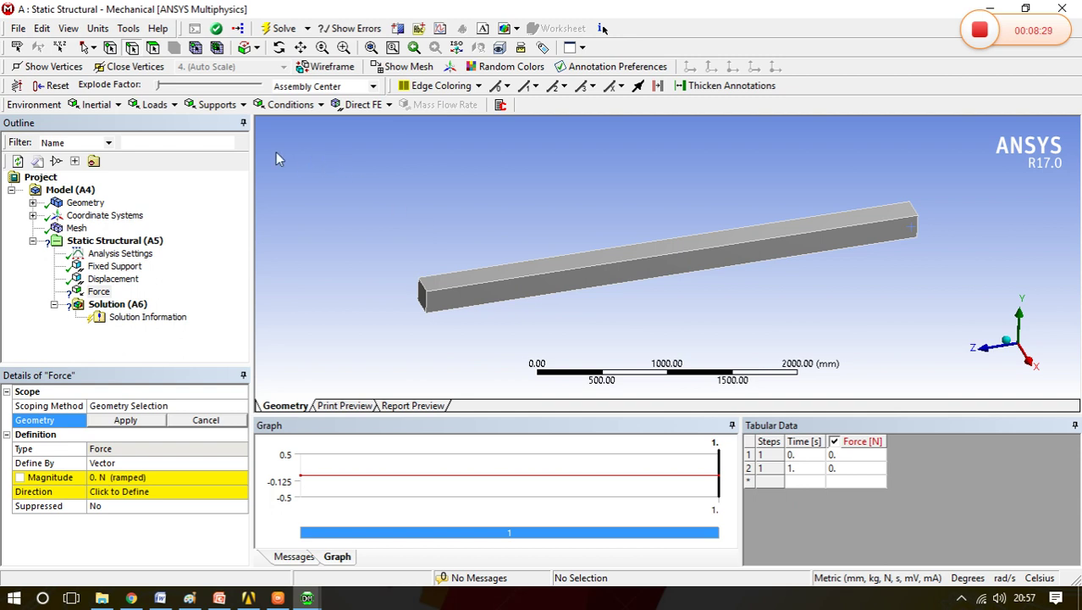
pyautogui.click(685, 245)
pyautogui.click(124, 421)
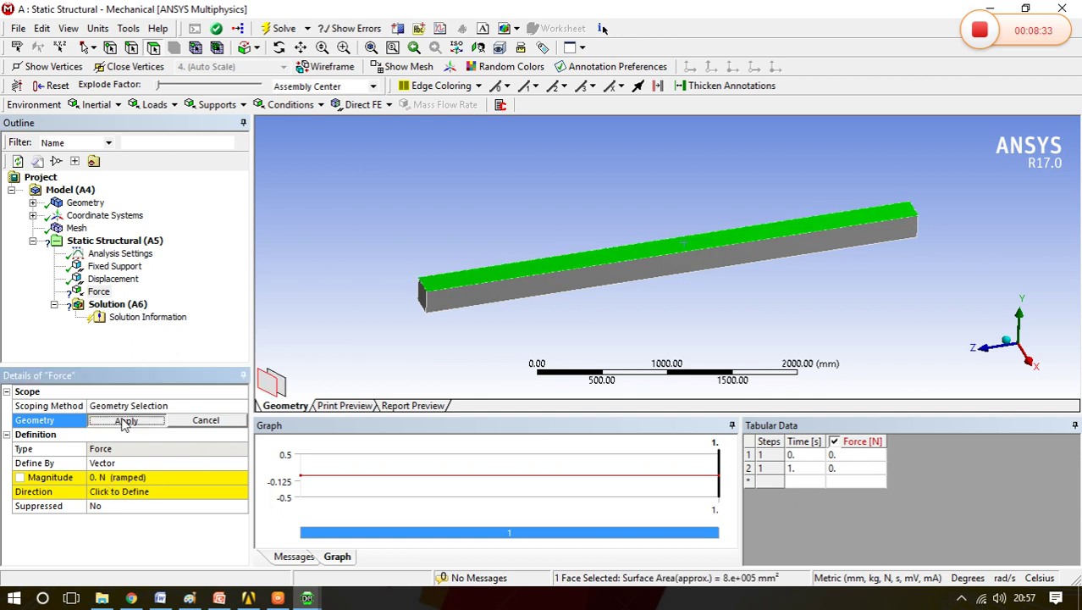
# Set the Force's magnitude to 200000 N and flip its direction so it acts downward along negative Y.
pyautogui.click(130, 479)
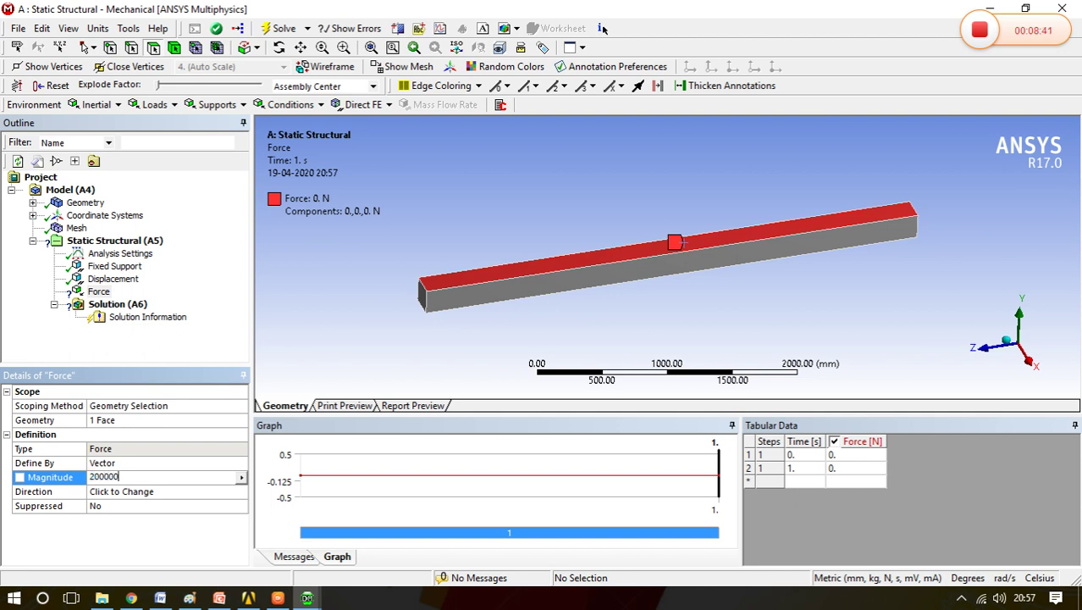
pyautogui.press('Return')
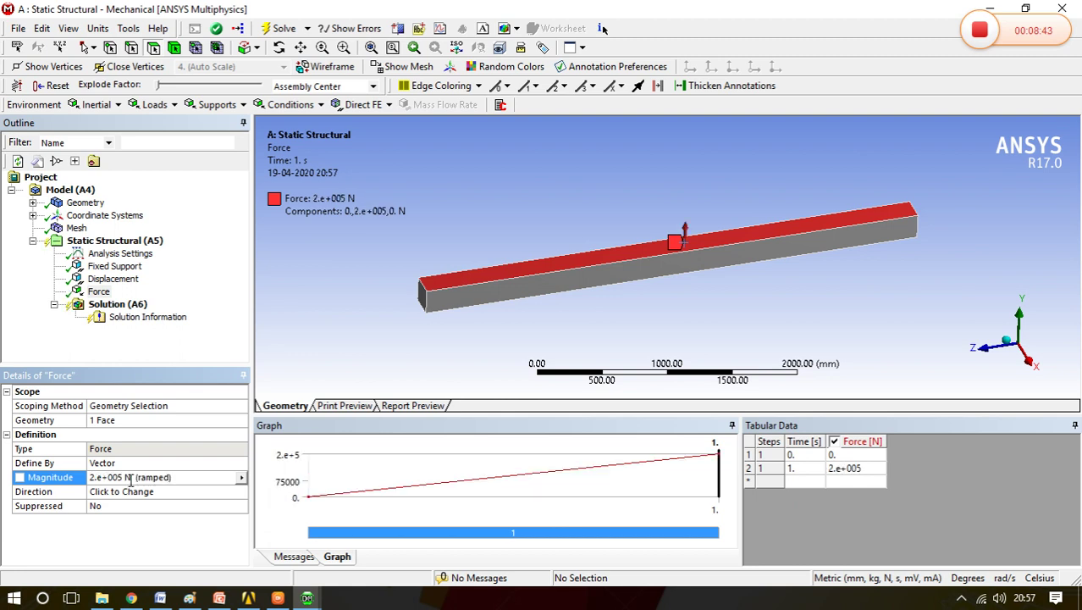
pyautogui.click(124, 495)
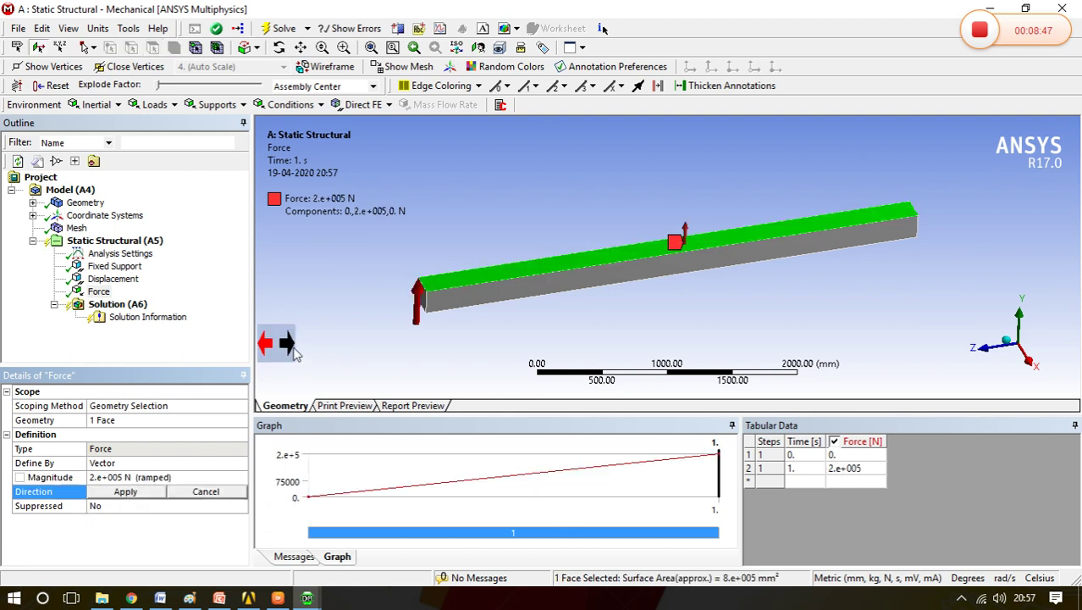
pyautogui.click(288, 344)
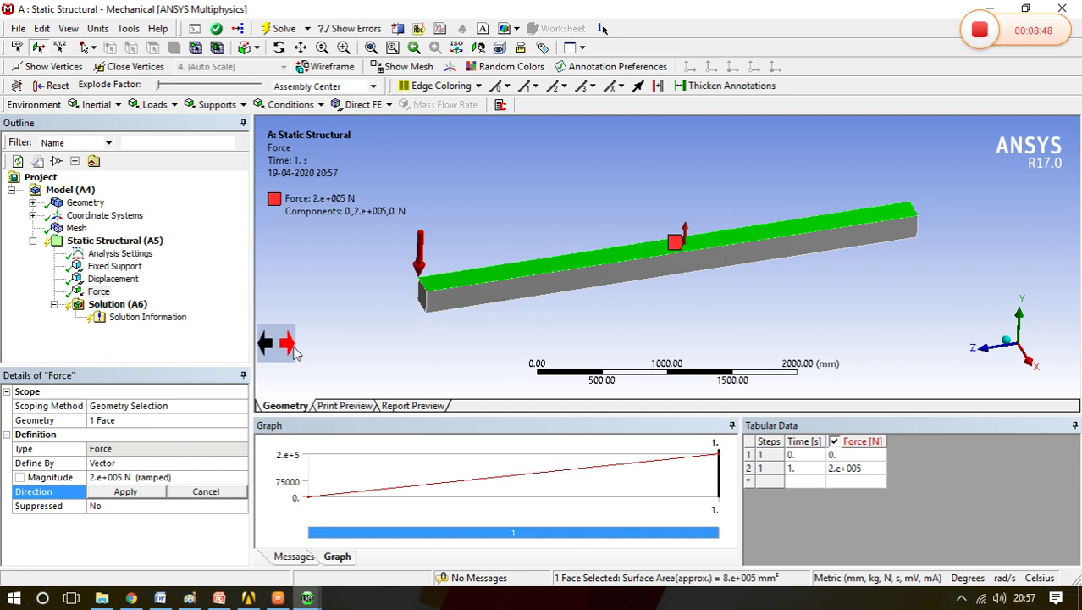
pyautogui.click(132, 495)
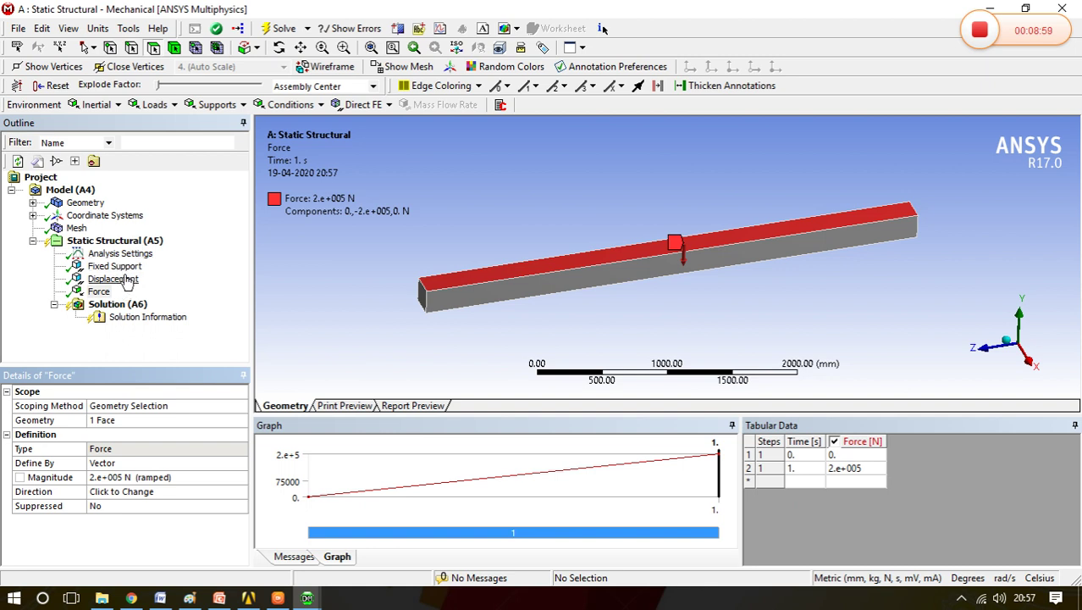
# Solve the static structural analysis and add an Equivalent (von-Mises) stress result to Solution.
pyautogui.moveTo(805, 225); pyautogui.dragTo(811, 213, button='middle')
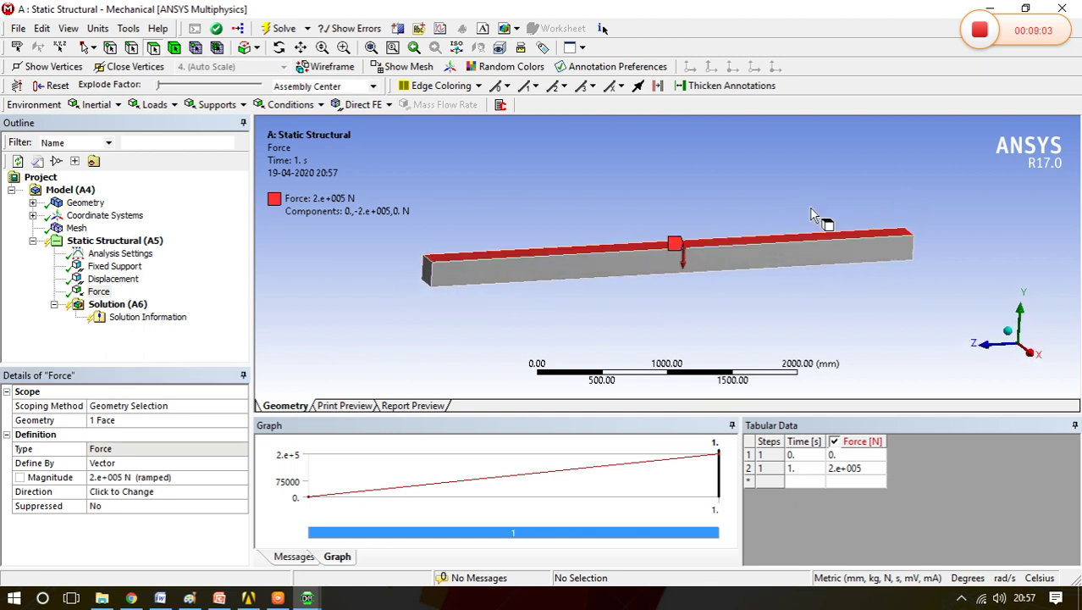
pyautogui.click(279, 29)
pyautogui.click(137, 306)
pyautogui.rightClick(138, 305)
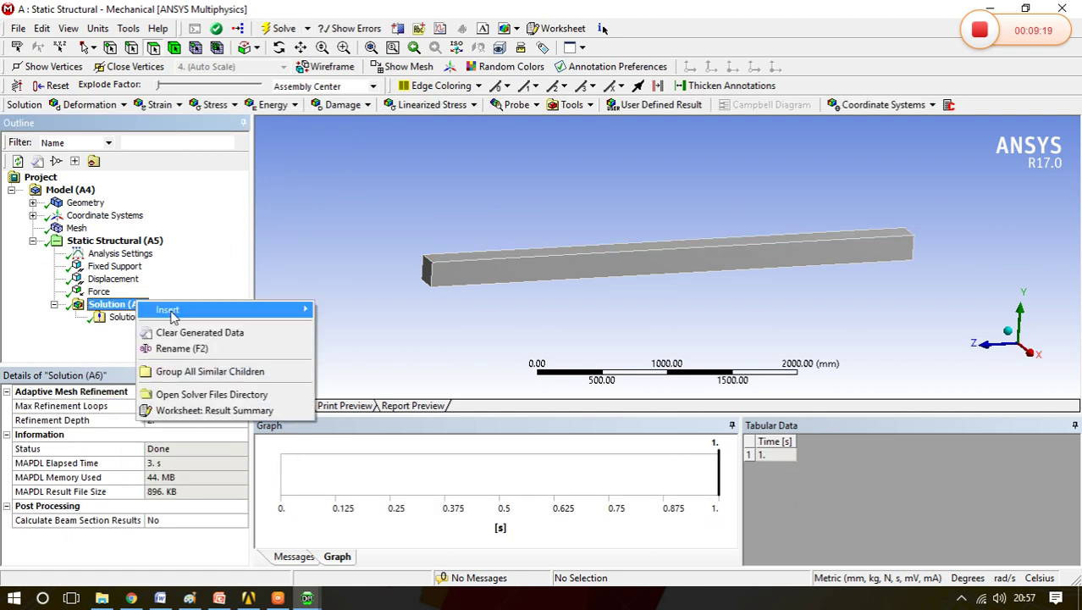
pyautogui.moveTo(258, 309)
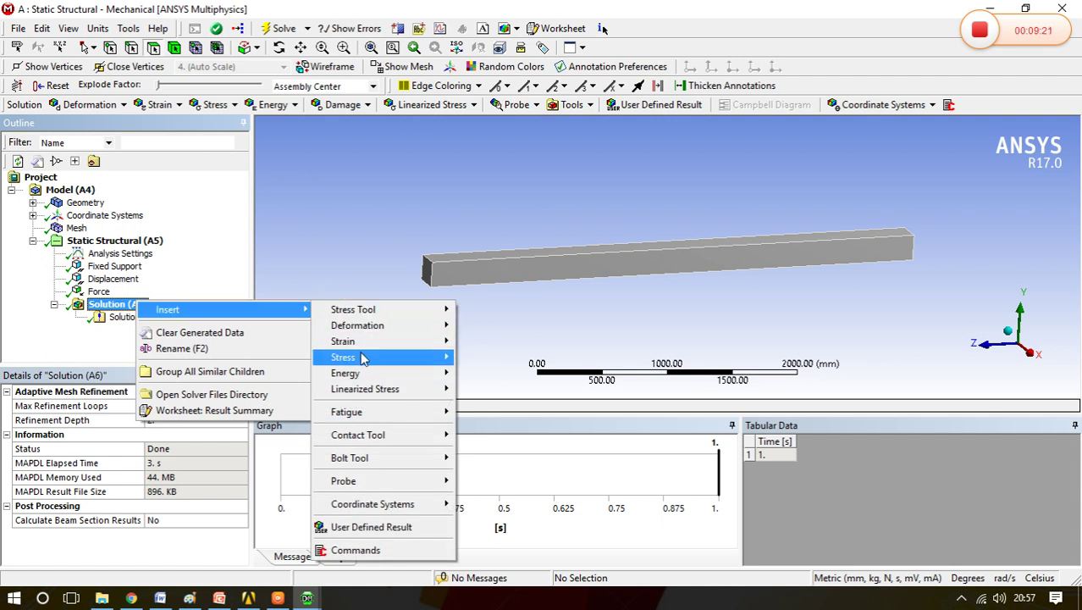
pyautogui.moveTo(364, 357)
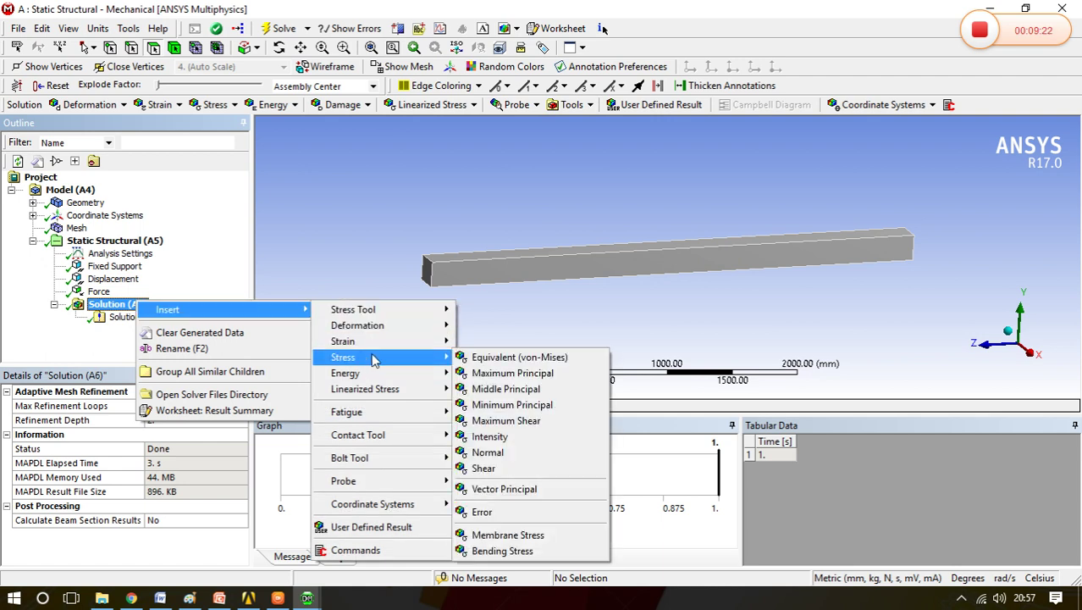
pyautogui.click(498, 357)
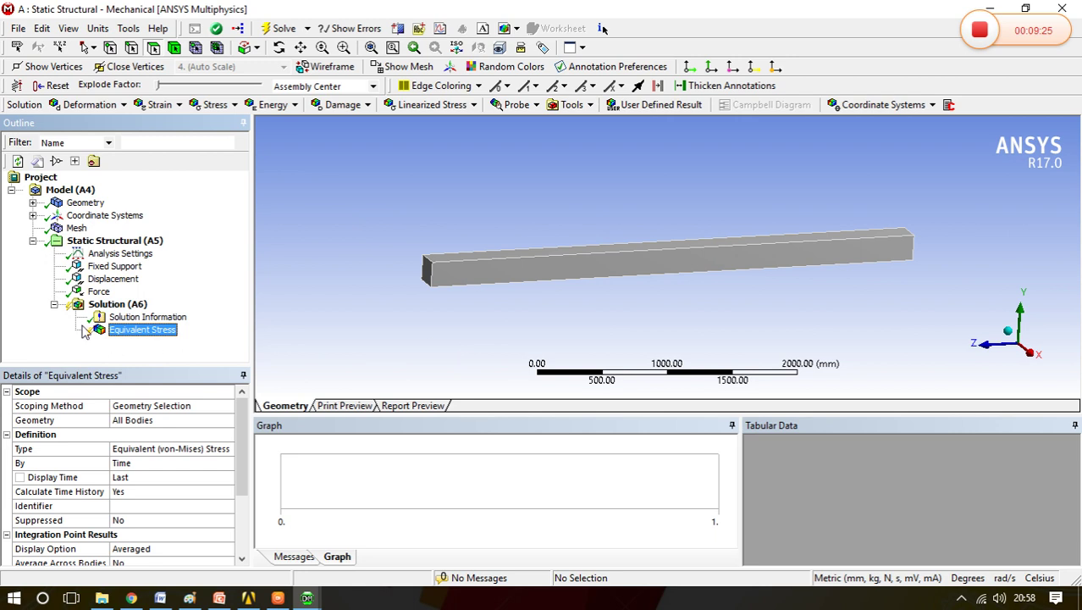
# Add a Directional Deformation result to Solution and set its orientation to Y Axis.
pyautogui.click(127, 305)
pyautogui.rightClick(136, 305)
pyautogui.moveTo(262, 314)
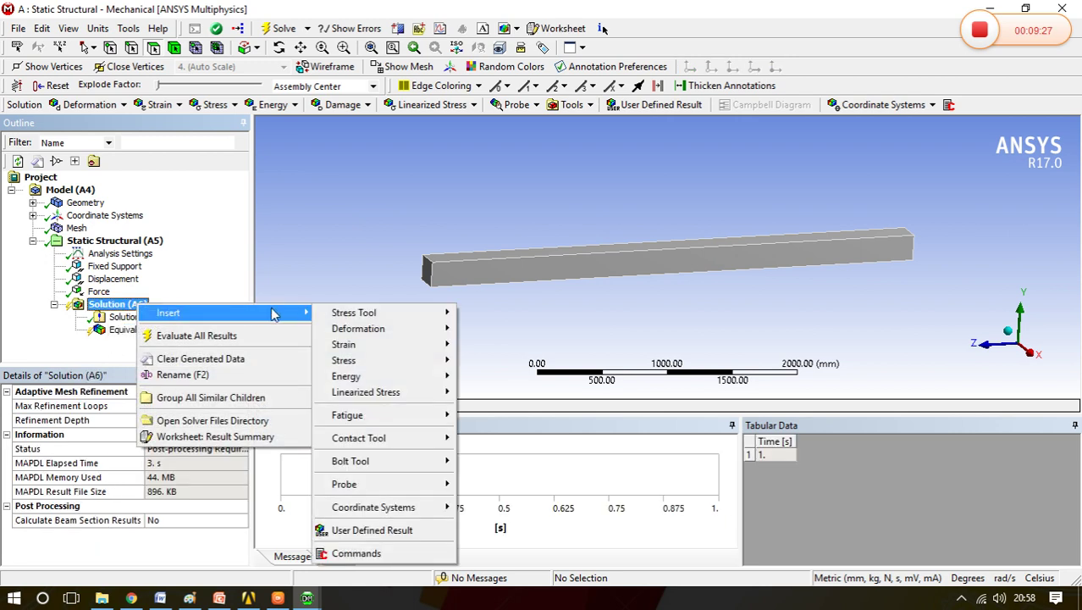
pyautogui.moveTo(381, 329)
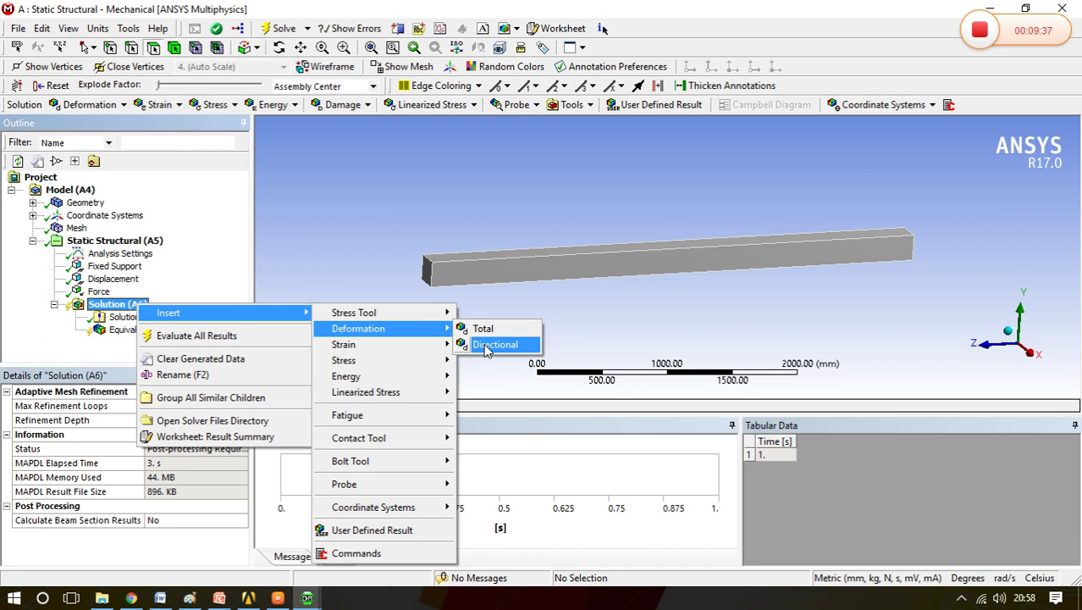
pyautogui.click(495, 345)
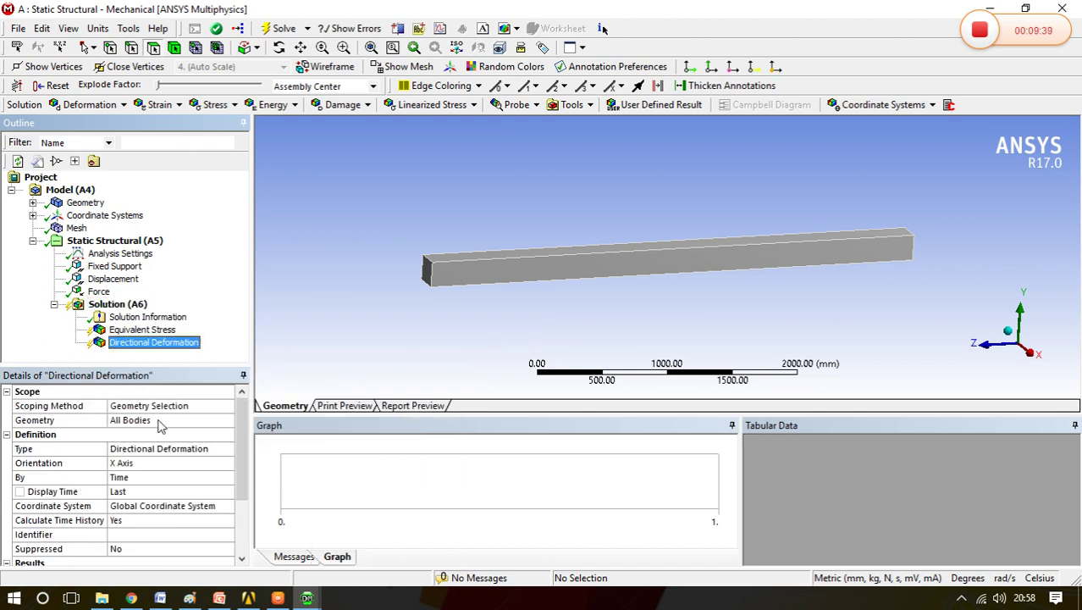
pyautogui.press('Return')
pyautogui.click(144, 466)
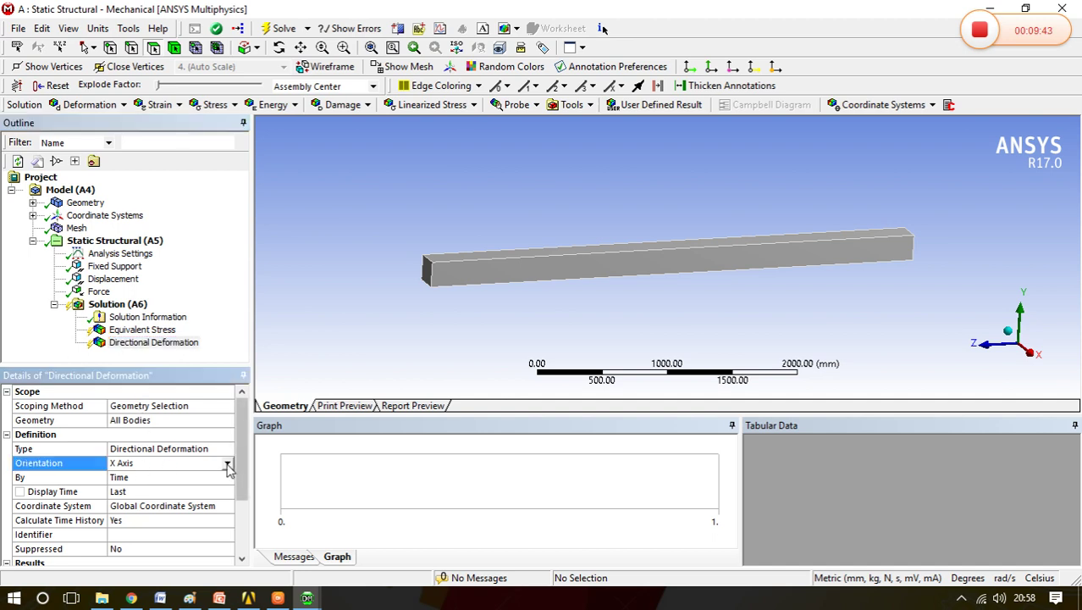
pyautogui.click(228, 465)
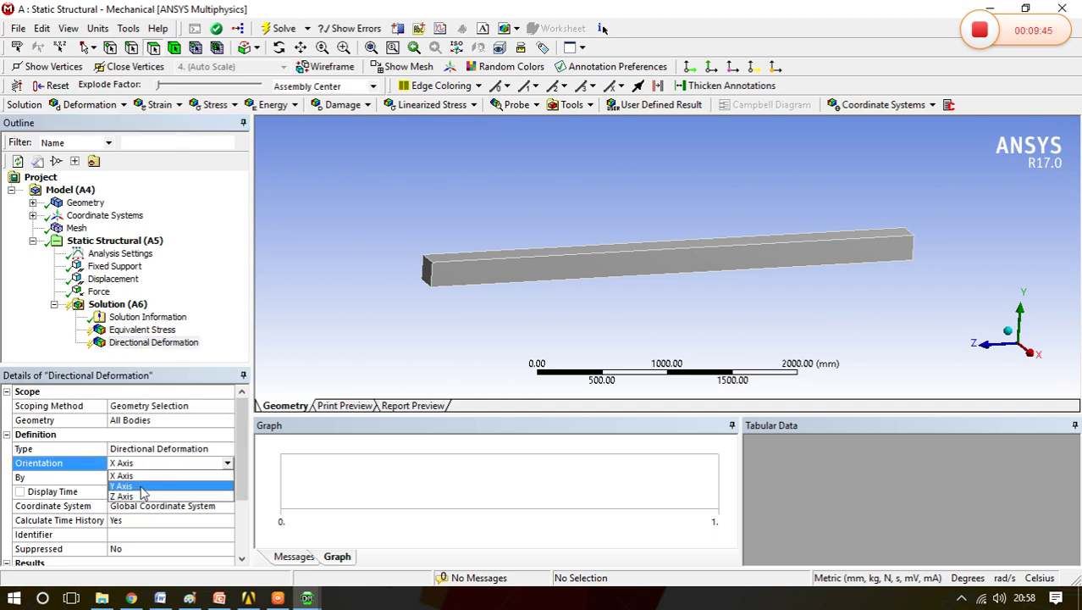
pyautogui.click(127, 491)
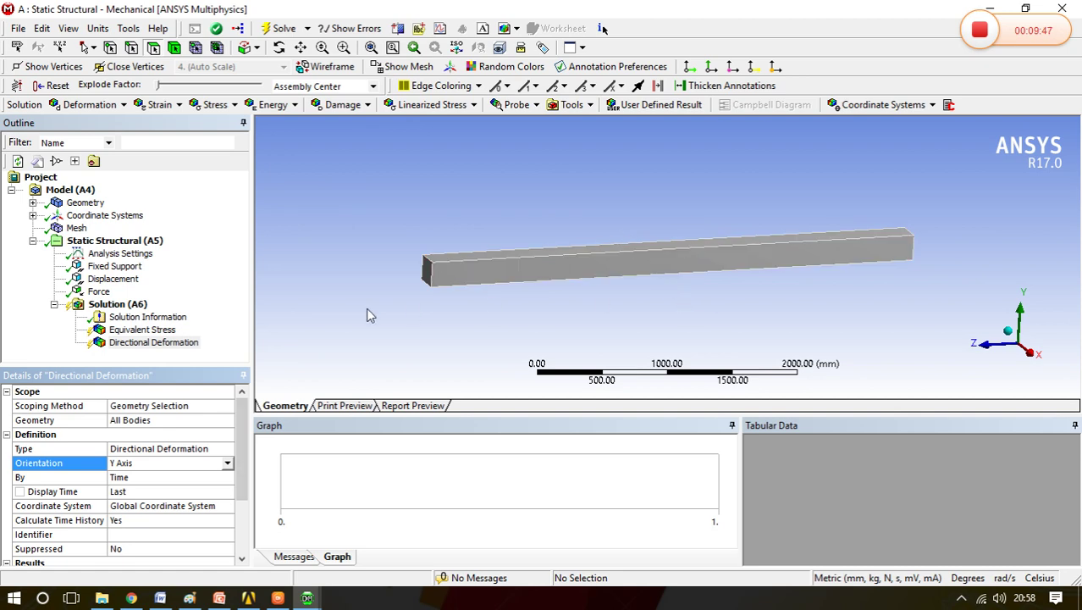
# Solve again to evaluate the results, and compare the Directional Deformation and Equivalent Stress plots.
pyautogui.click(282, 31)
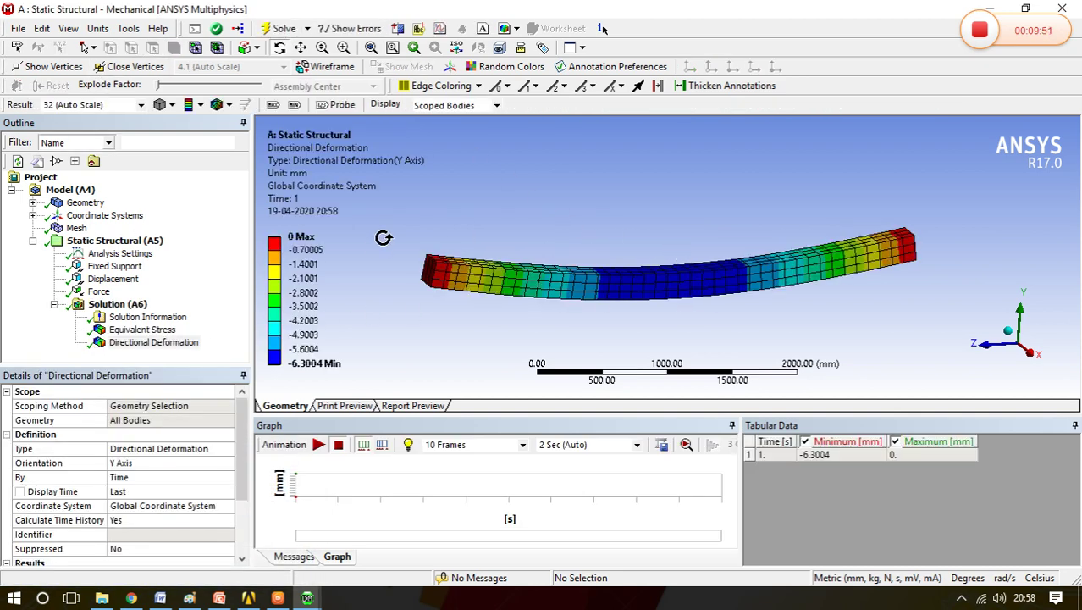
pyautogui.click(146, 330)
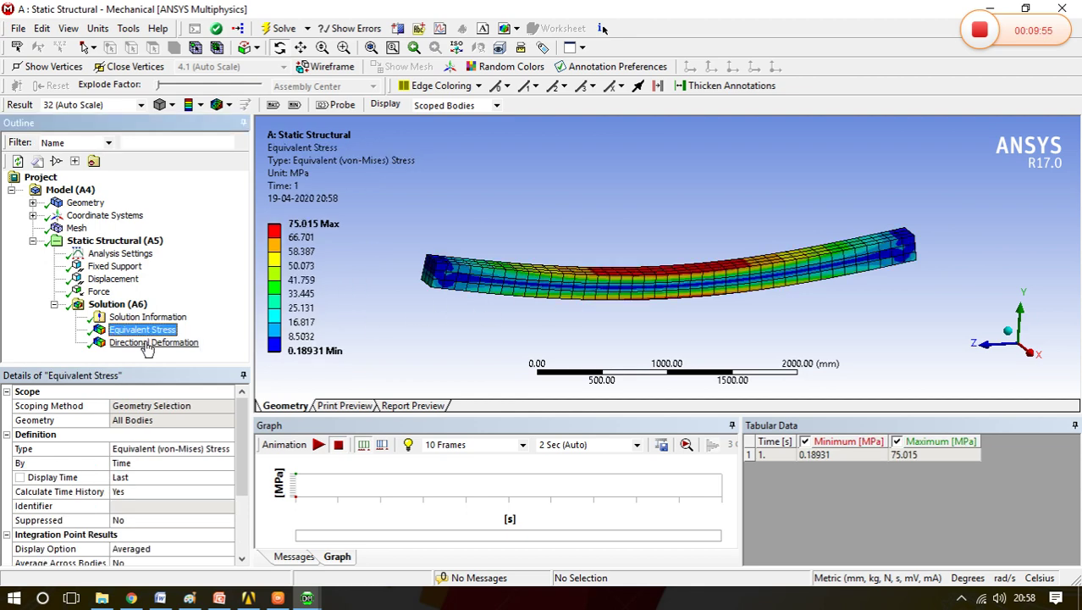
pyautogui.click(148, 344)
pyautogui.click(146, 331)
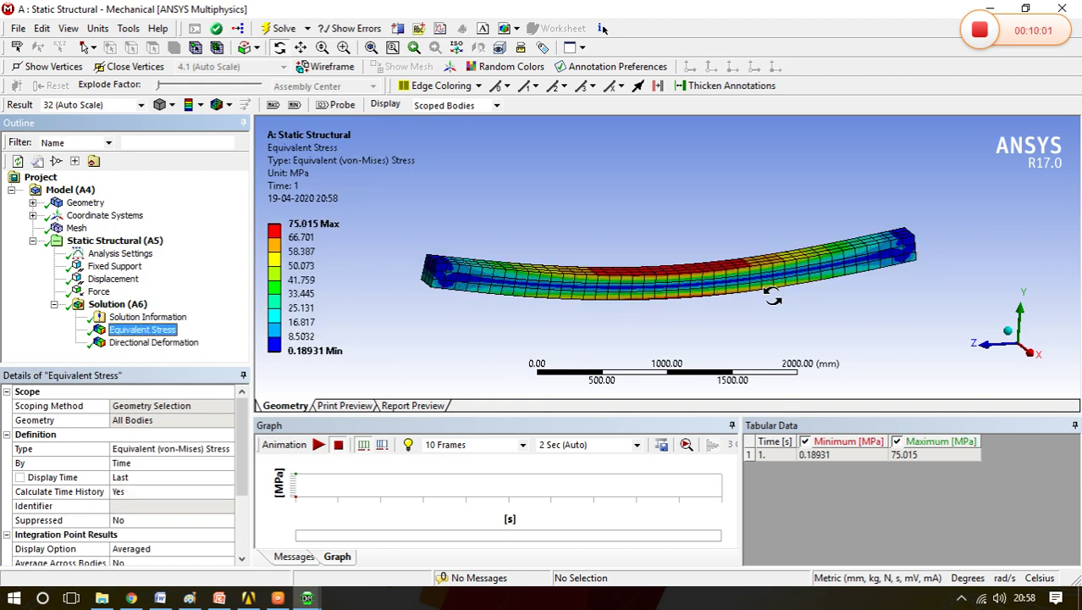
# Inspect the stress distribution along the beam and show the maximum and minimum markers on the Equivalent Stress plot.
pyautogui.moveTo(773, 296); pyautogui.dragTo(769, 284)
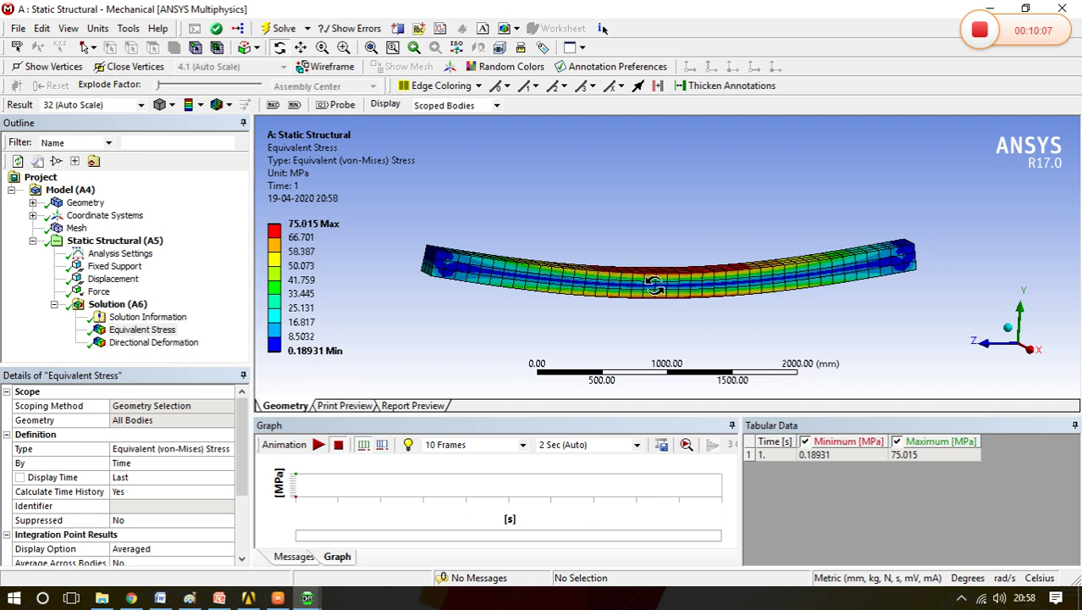
pyautogui.moveTo(654, 285); pyautogui.dragTo(623, 269)
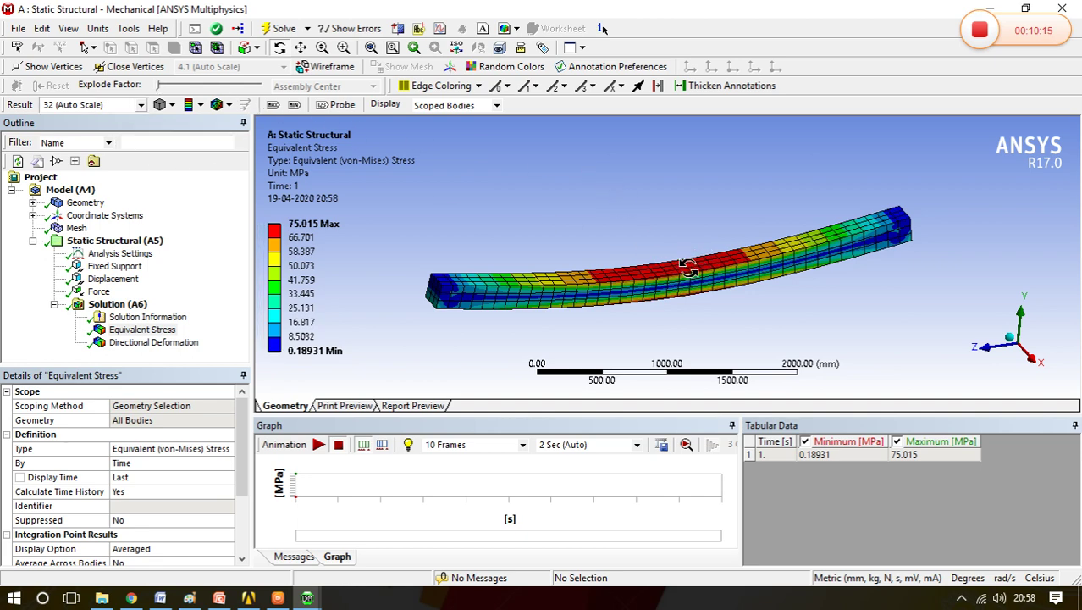
pyautogui.click(275, 107)
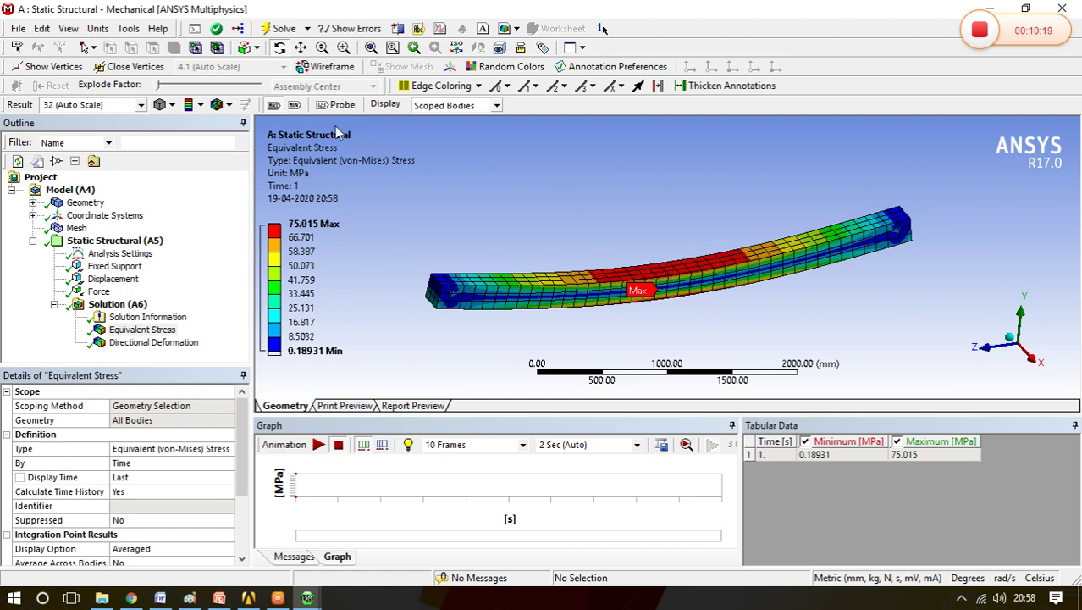
pyautogui.click(298, 104)
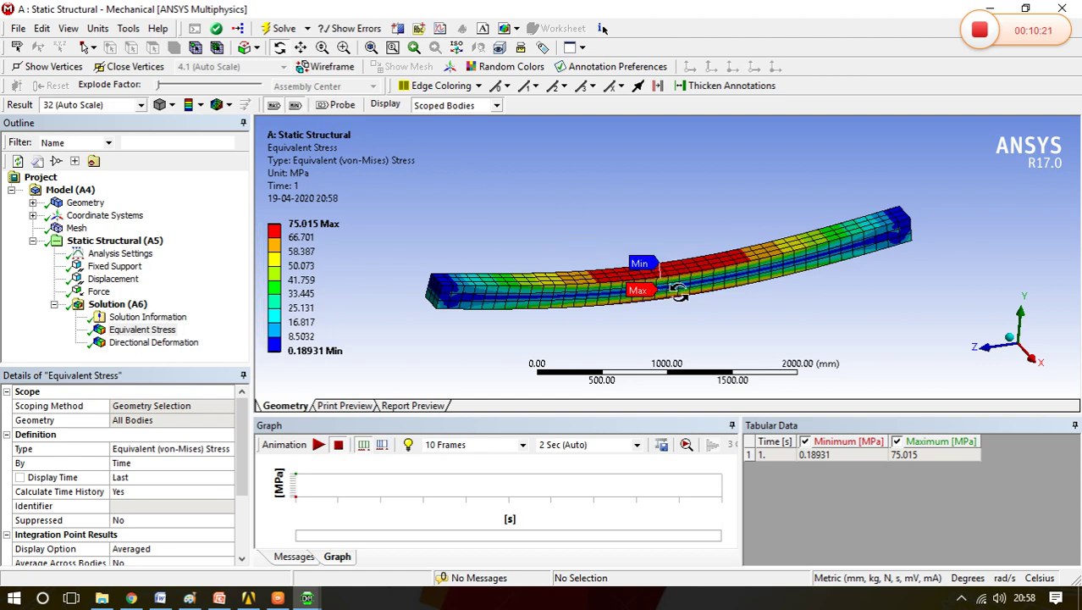
# Hide the maximum and minimum markers on the Equivalent Stress plot and probe the stress near mid-span on the beam's upper face.
pyautogui.click(295, 106)
pyautogui.click(272, 105)
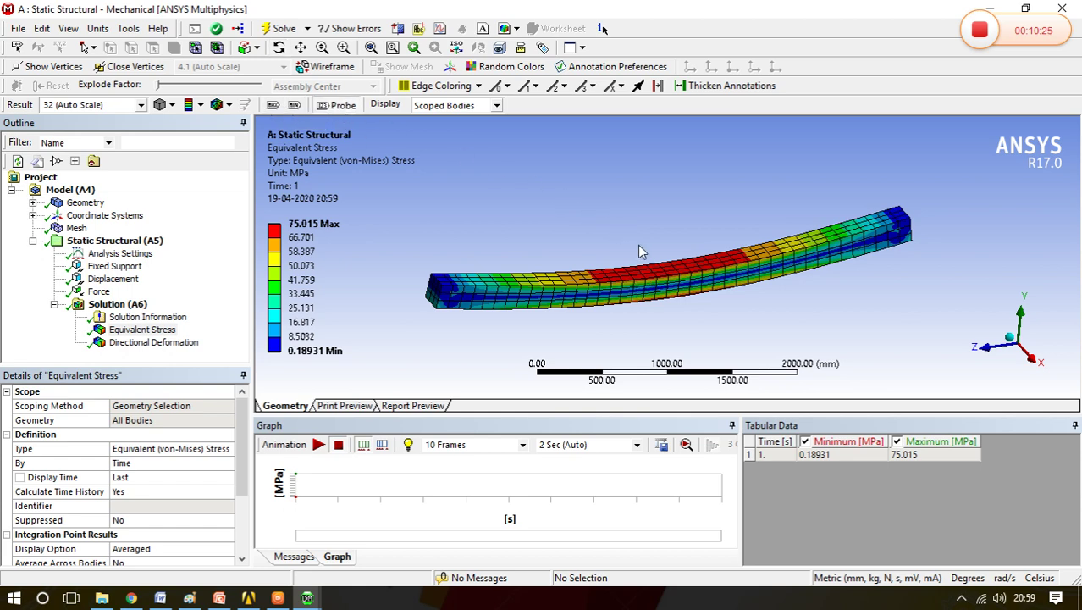
pyautogui.click(655, 267)
pyautogui.moveTo(720, 259); pyautogui.dragTo(715, 199, button='middle')
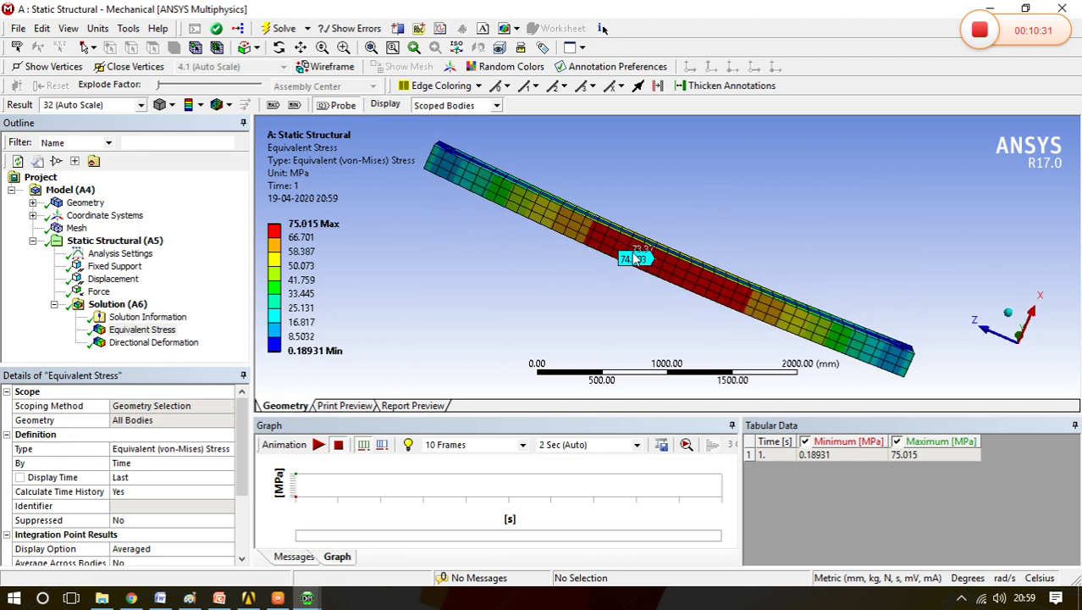
pyautogui.moveTo(641, 262); pyautogui.dragTo(513, 292, button='middle')
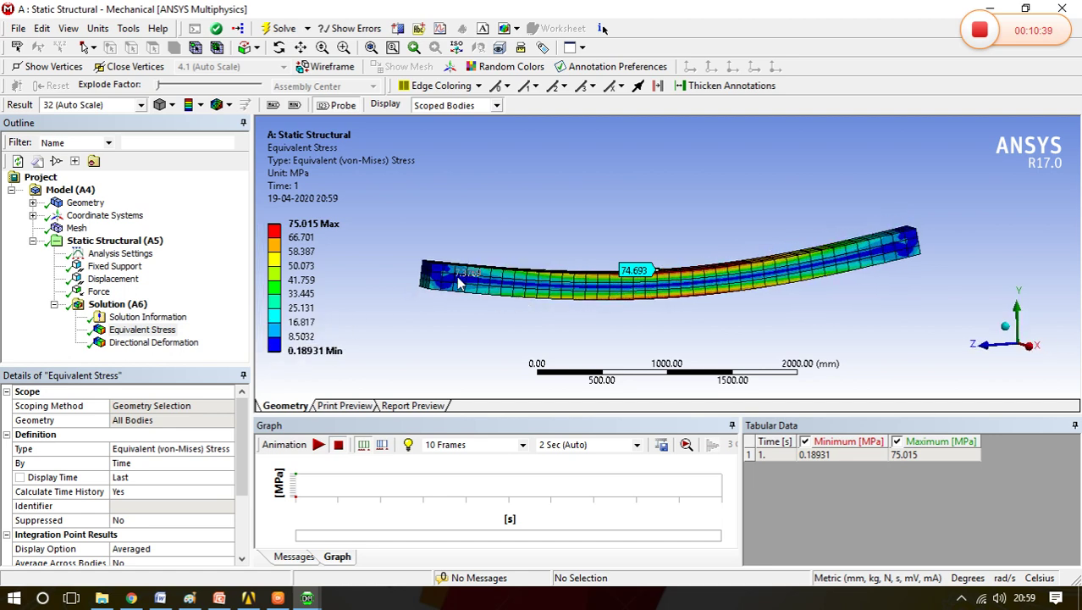
pyautogui.moveTo(635, 302); pyautogui.dragTo(668, 313, button='middle')
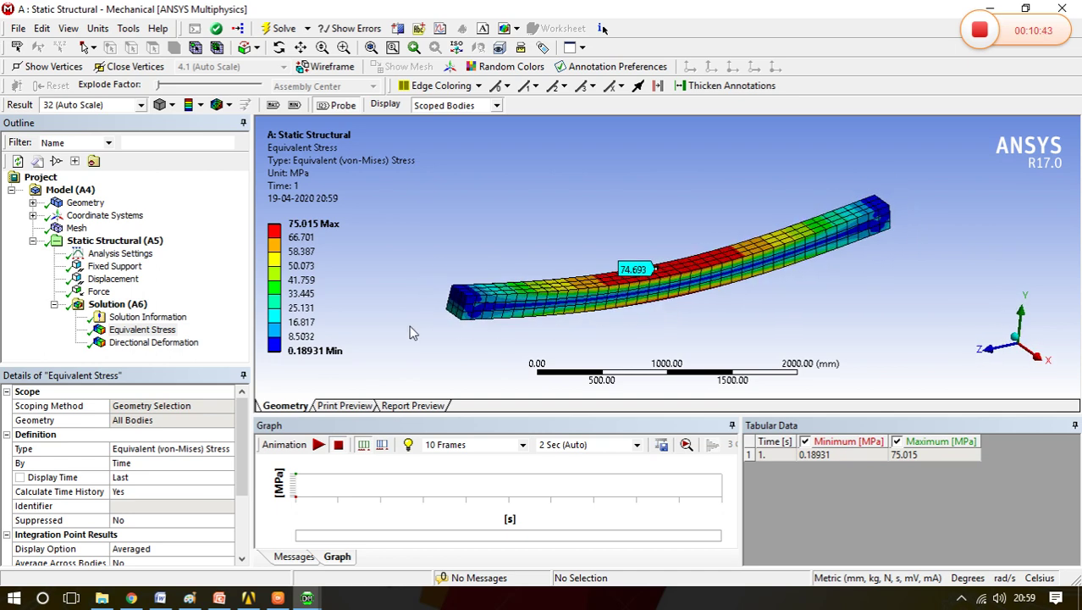
# Display the Directional Deformation result, inspect the bent beam from several angles and play the deformation animation.
pyautogui.click(164, 345)
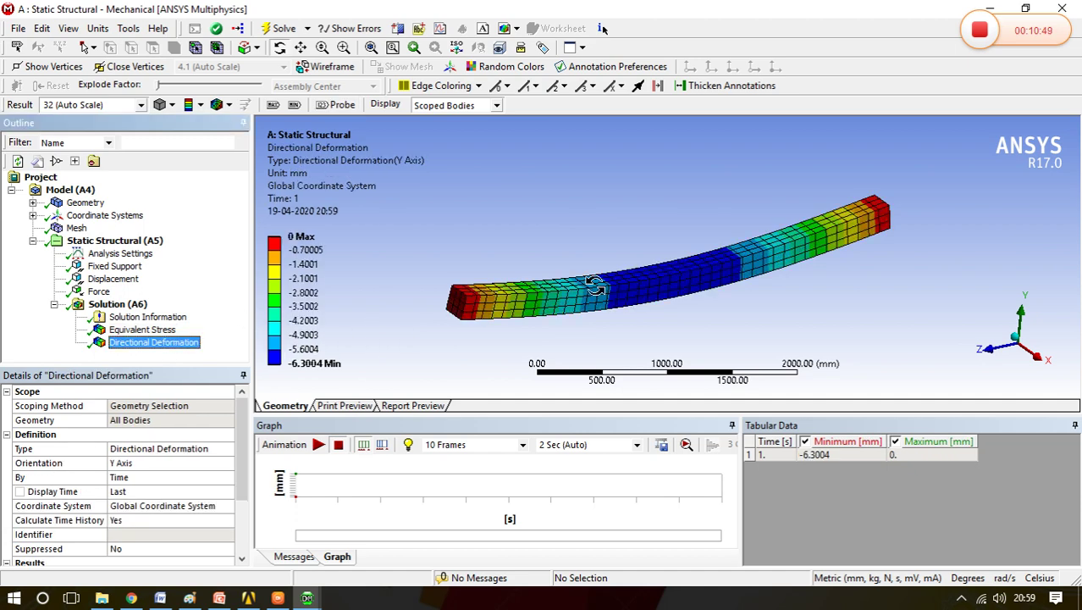
pyautogui.moveTo(725, 290); pyautogui.dragTo(723, 286, button='middle')
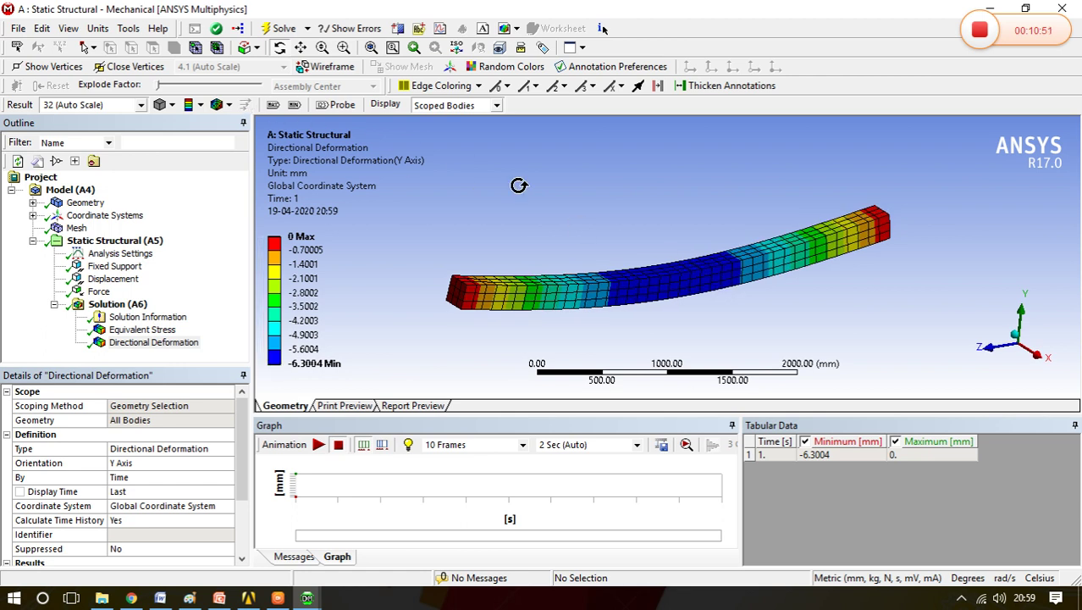
pyautogui.moveTo(635, 272); pyautogui.dragTo(495, 252, button='middle')
pyautogui.moveTo(473, 289); pyautogui.dragTo(453, 273, button='middle')
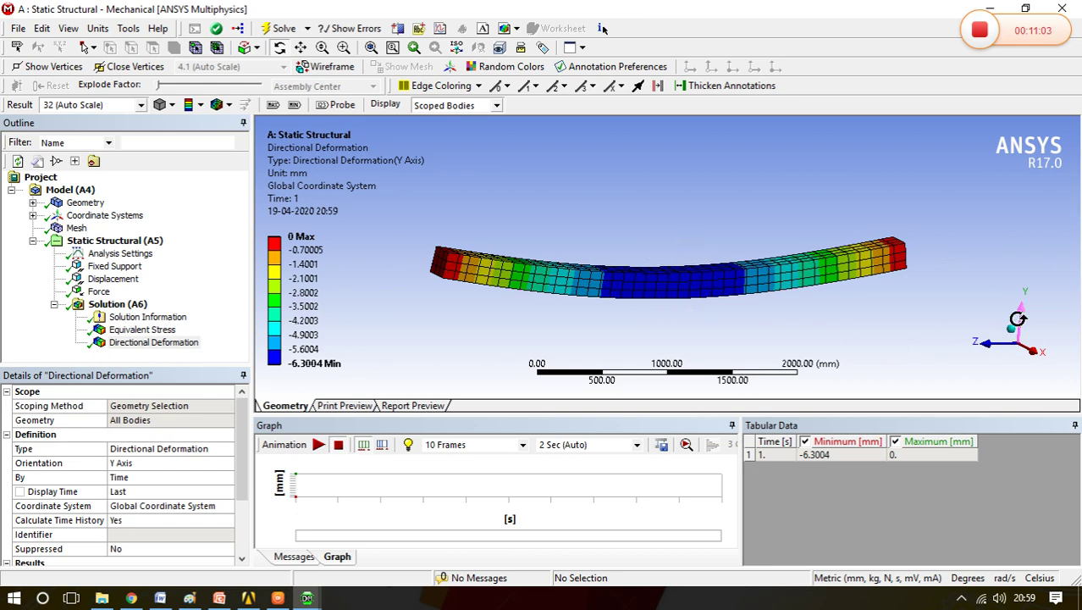
pyautogui.moveTo(609, 278); pyautogui.dragTo(587, 290)
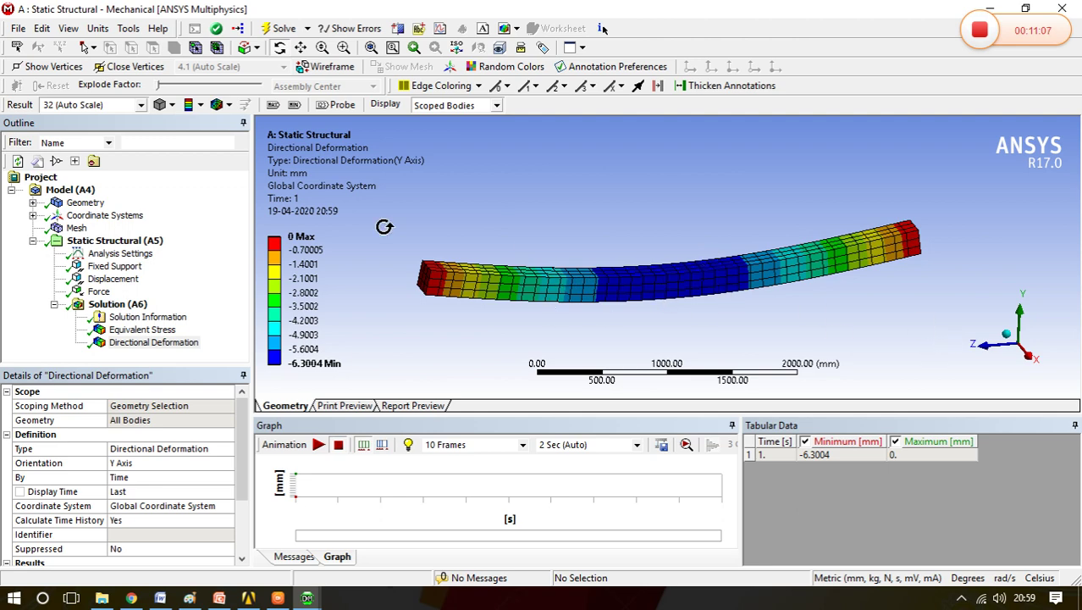
pyautogui.click(319, 444)
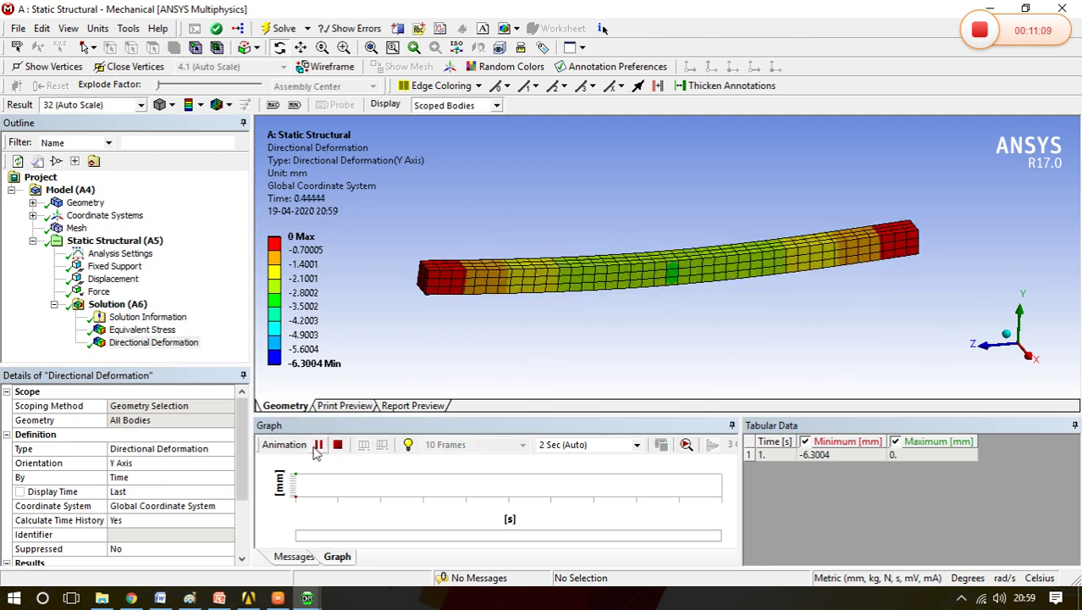
# Overlay the undeformed model on the Directional Deformation plot and animate the beam's deflection against it.
pyautogui.click(229, 104)
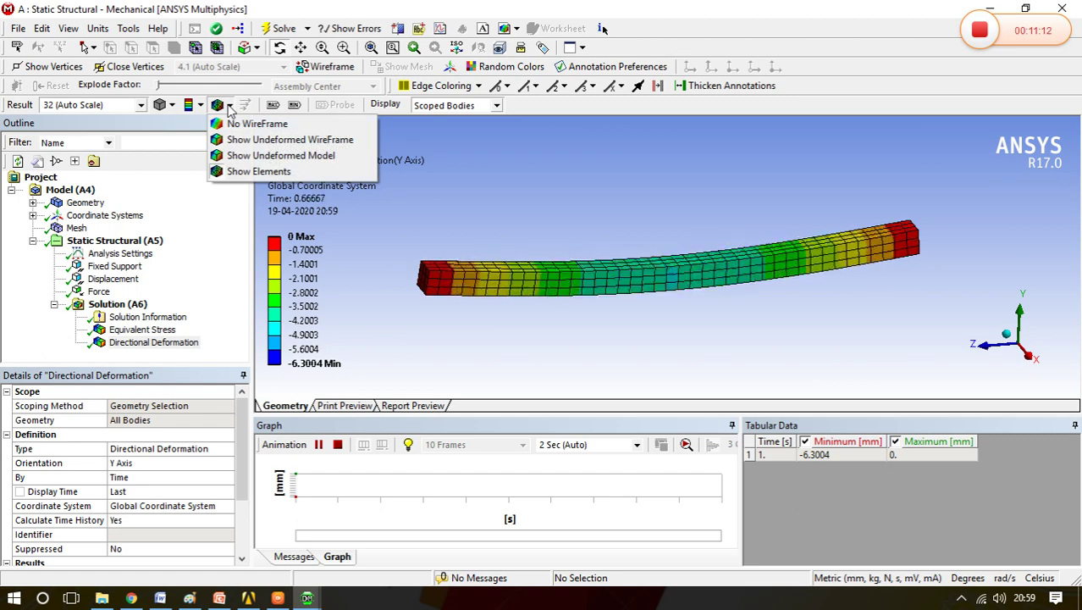
pyautogui.click(251, 157)
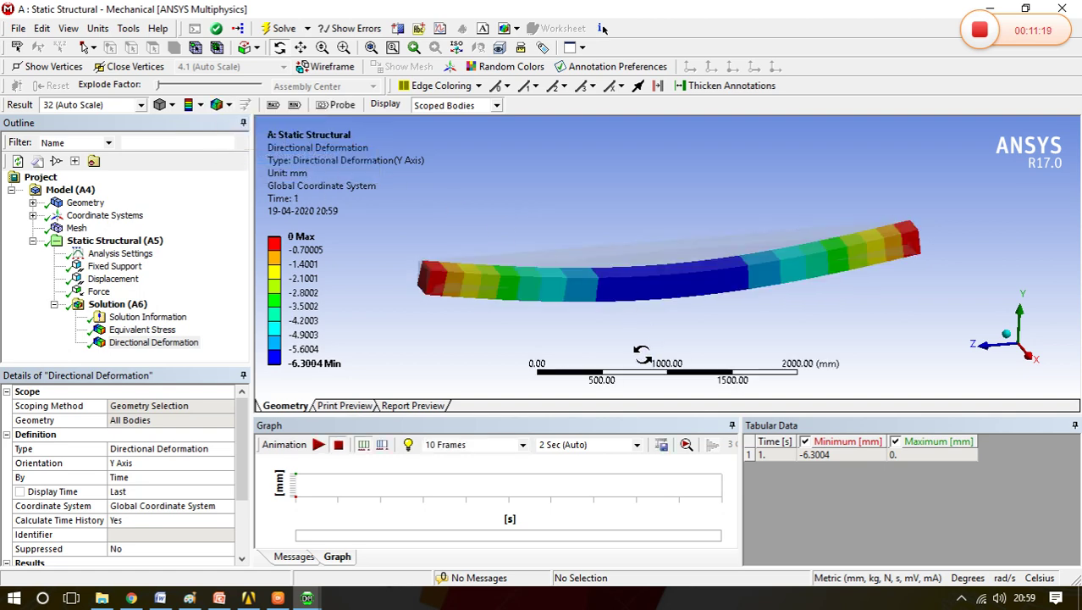
pyautogui.moveTo(584, 289); pyautogui.dragTo(581, 273)
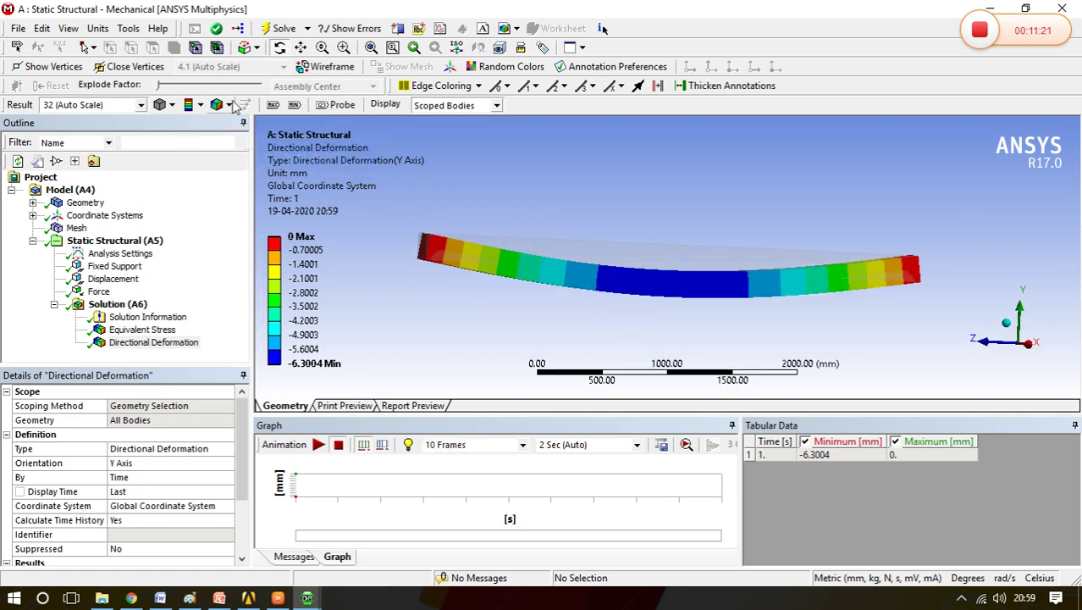
pyautogui.click(319, 445)
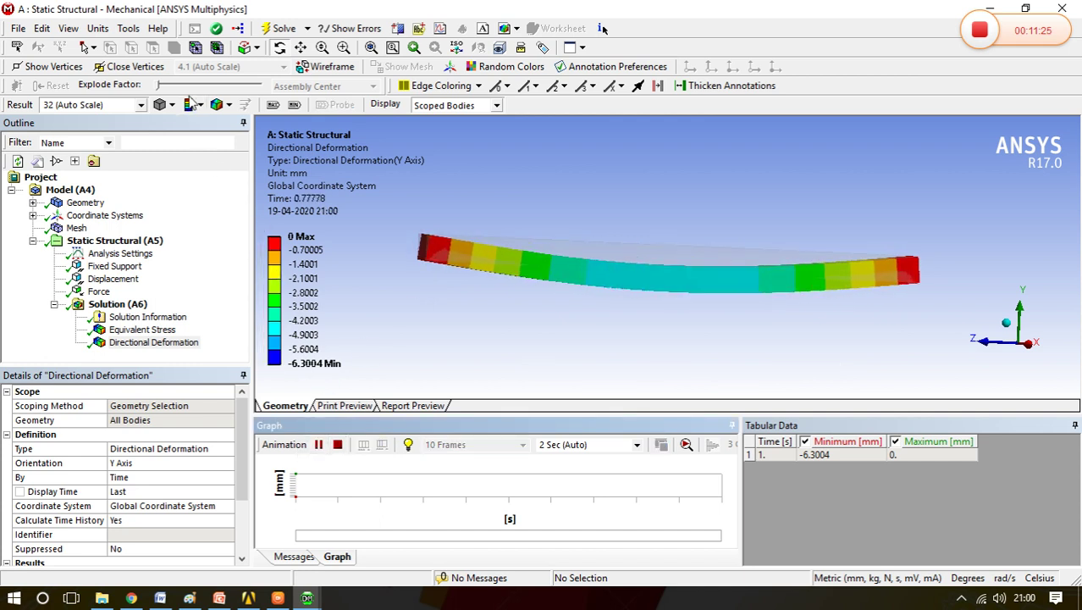
# Compare the undeformed wireframe and element displays on the Directional Deformation plot, ending with Show Undeformed WireFrame.
pyautogui.click(200, 105)
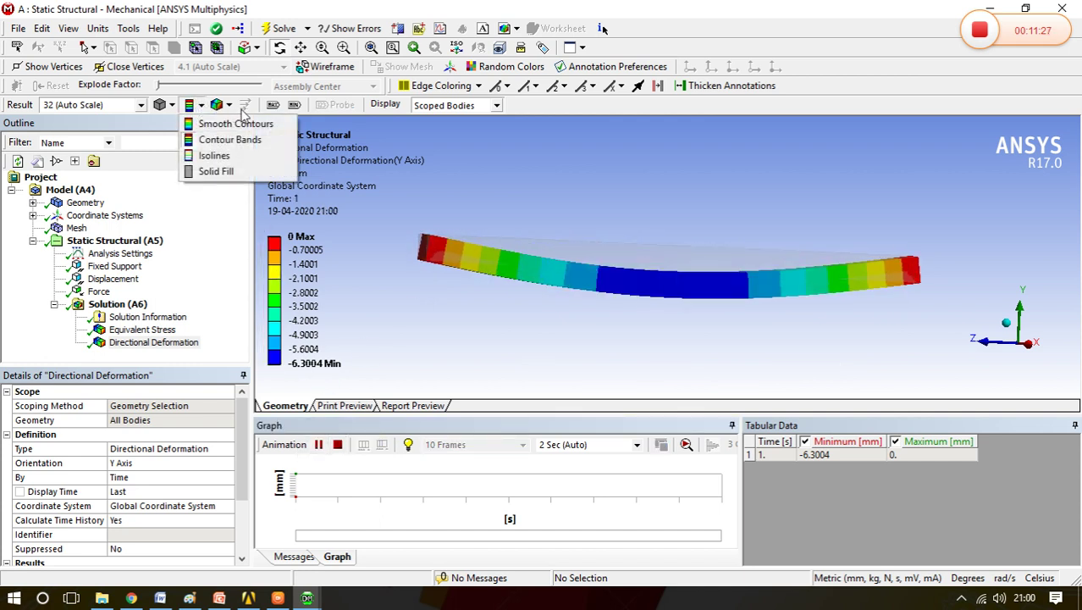
pyautogui.click(229, 105)
pyautogui.click(229, 105)
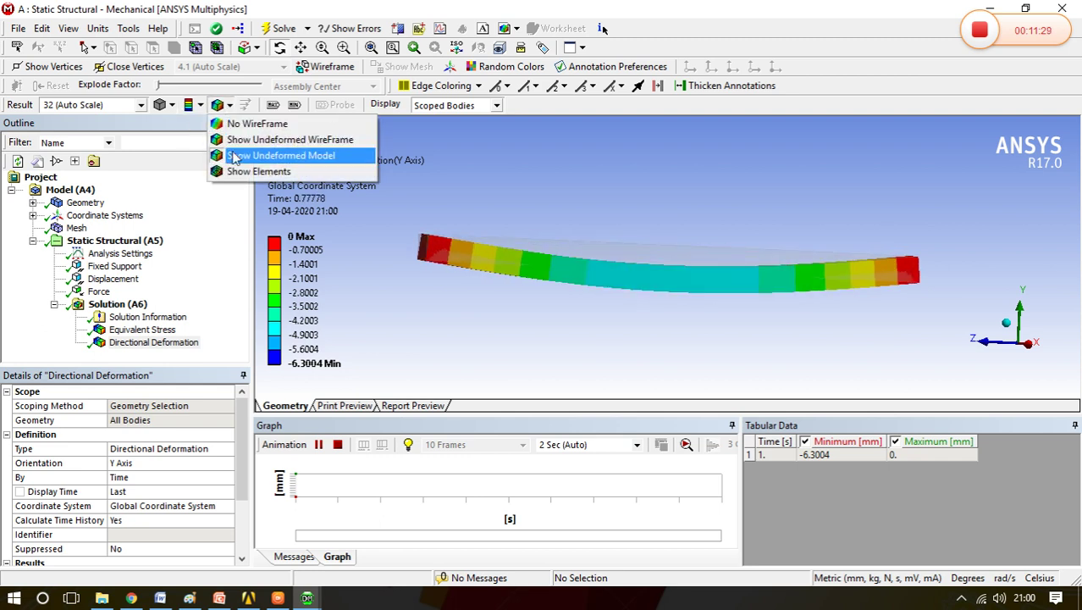
pyautogui.click(234, 139)
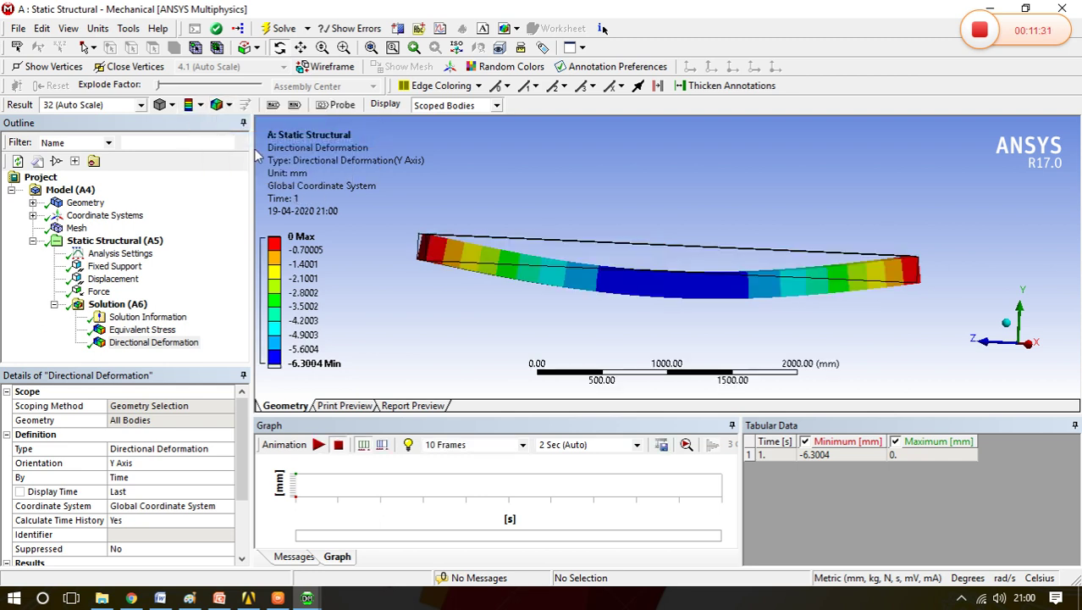
pyautogui.click(229, 105)
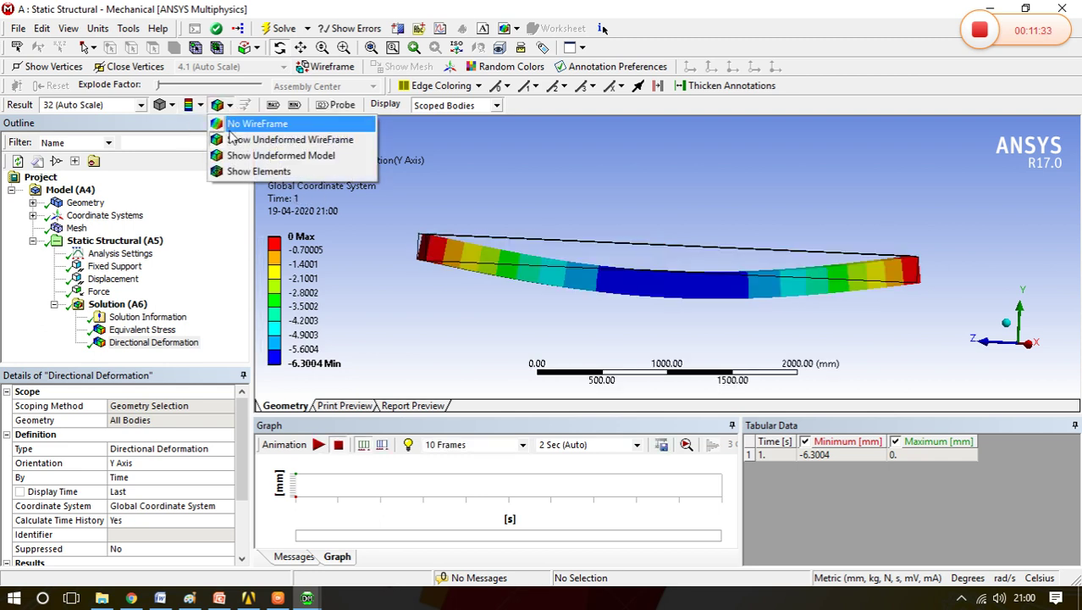
pyautogui.click(245, 171)
pyautogui.moveTo(542, 280); pyautogui.dragTo(305, 133)
pyautogui.click(229, 105)
pyautogui.click(235, 140)
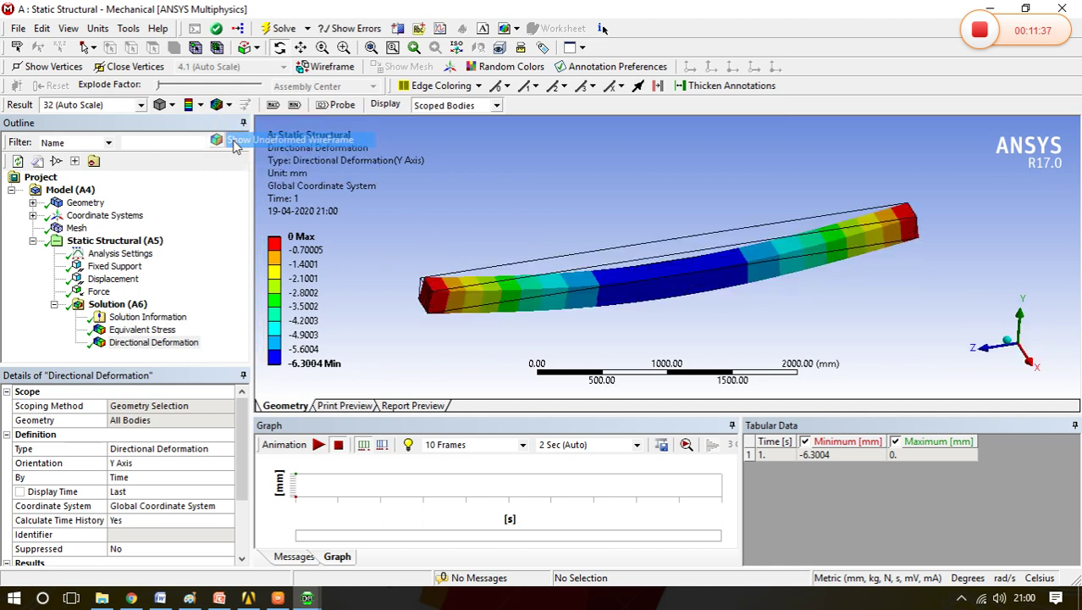
# Animate the Y-axis deformation against the undeformed wireframe from a side view and pause the playback.
pyautogui.moveTo(624, 290); pyautogui.dragTo(611, 259)
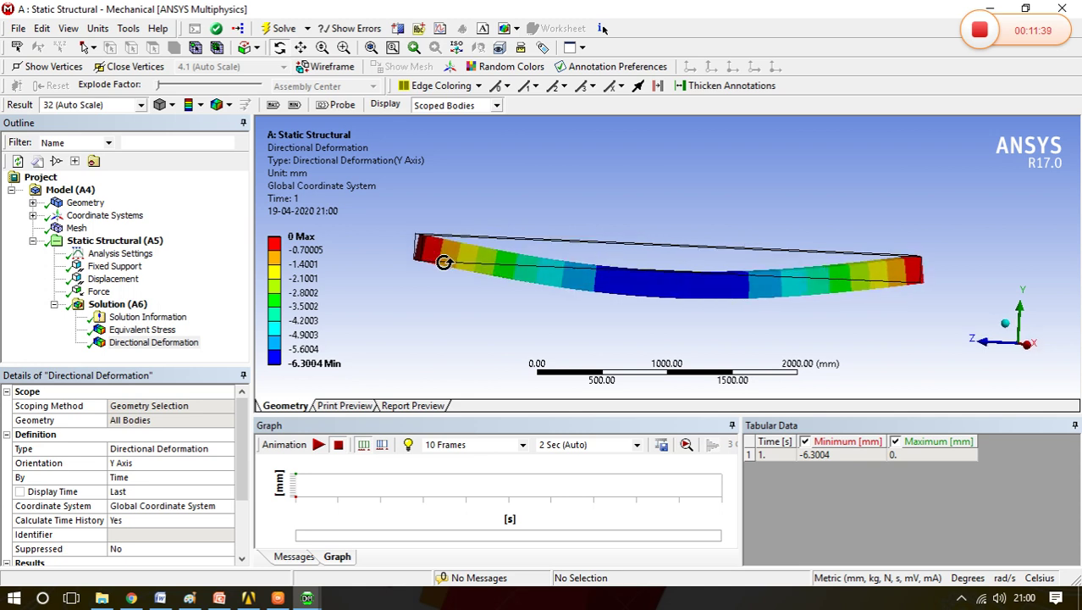
pyautogui.click(318, 444)
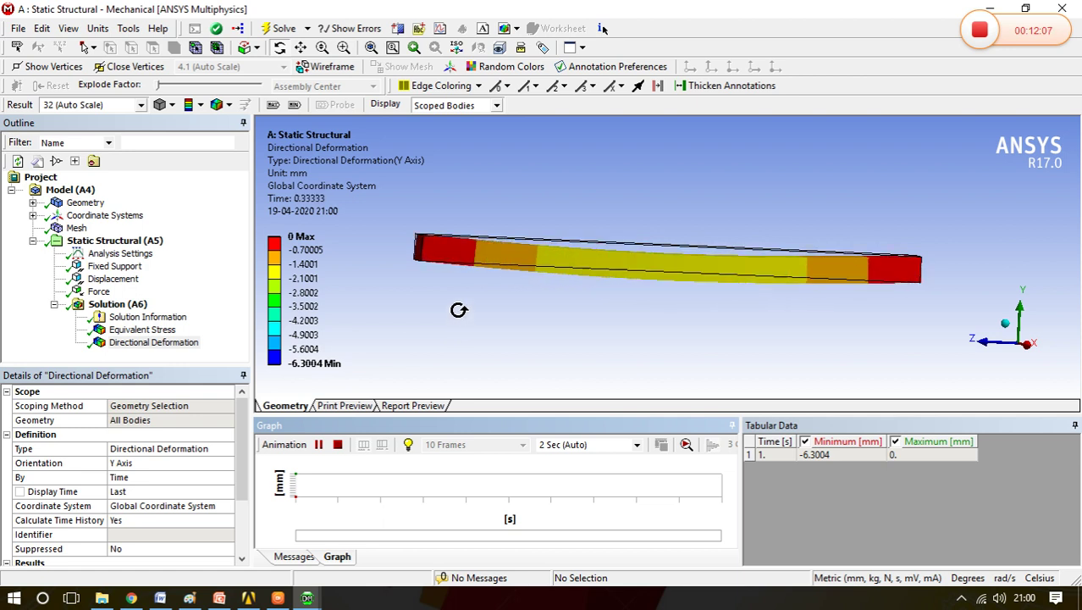
pyautogui.click(316, 445)
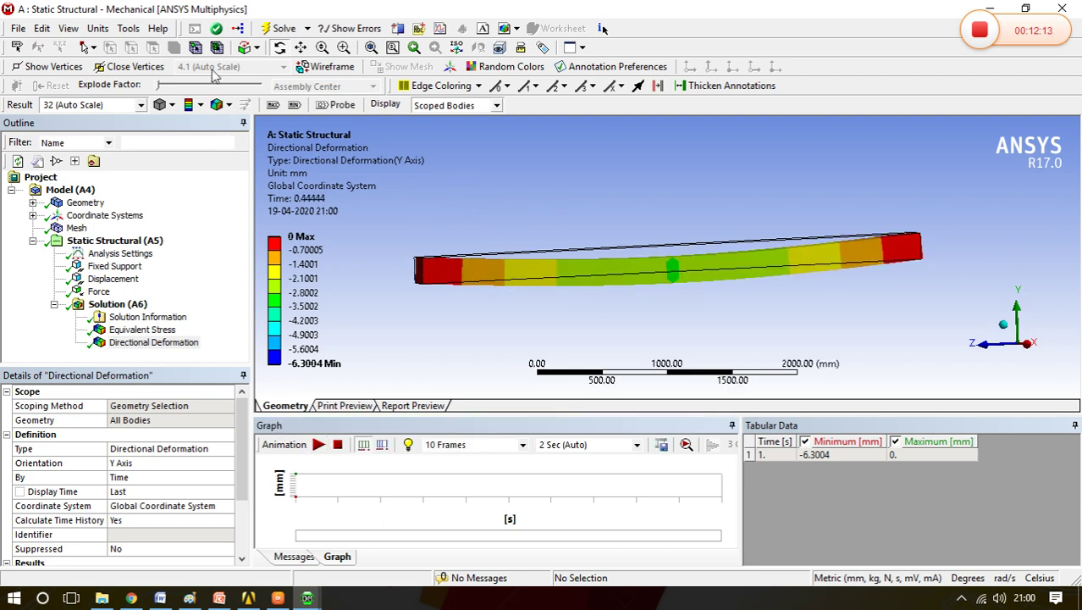
# Set the Directional Deformation plot to Show Elements and check the meshed beam's deformation.
pyautogui.click(218, 104)
pyautogui.click(255, 173)
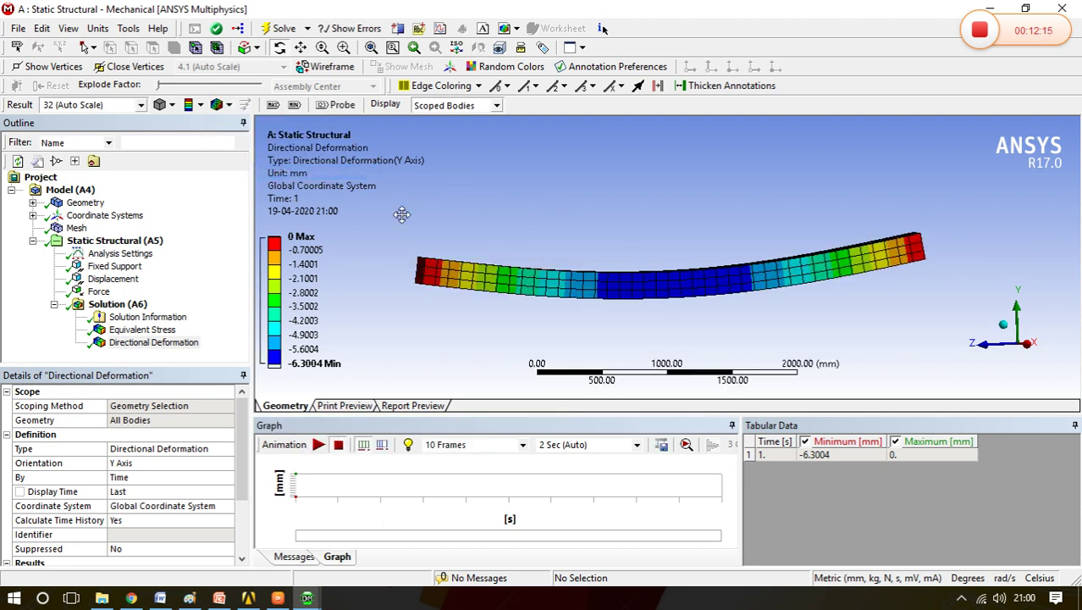
pyautogui.moveTo(660, 268); pyautogui.dragTo(293, 285, button='middle')
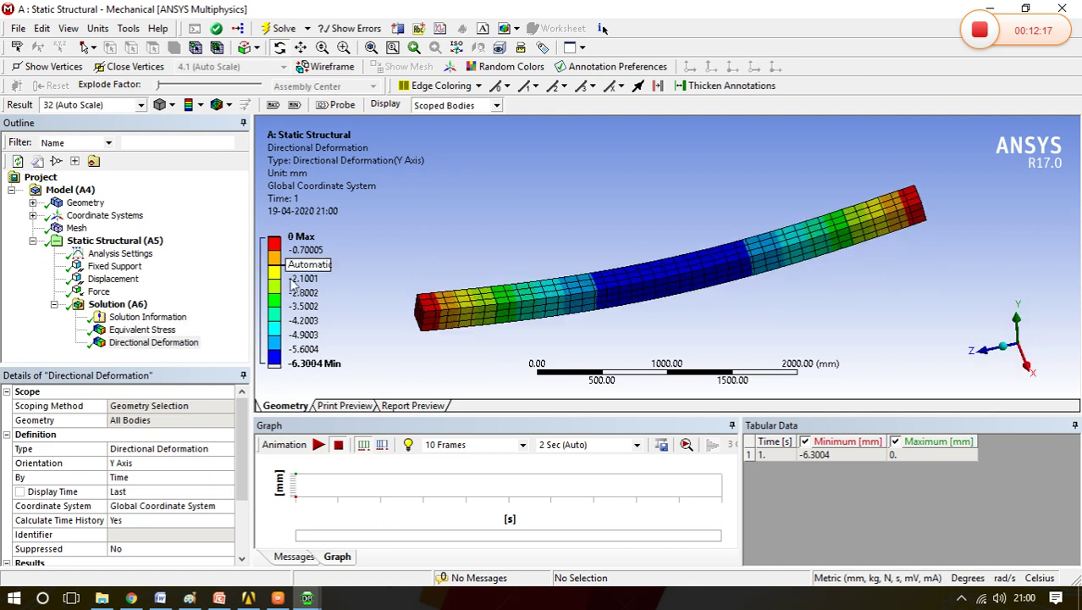
# Display the Equivalent Stress result and examine the stress distribution along the beam's length, depth and ends.
pyautogui.click(143, 329)
pyautogui.moveTo(591, 292); pyautogui.dragTo(674, 248, button='middle')
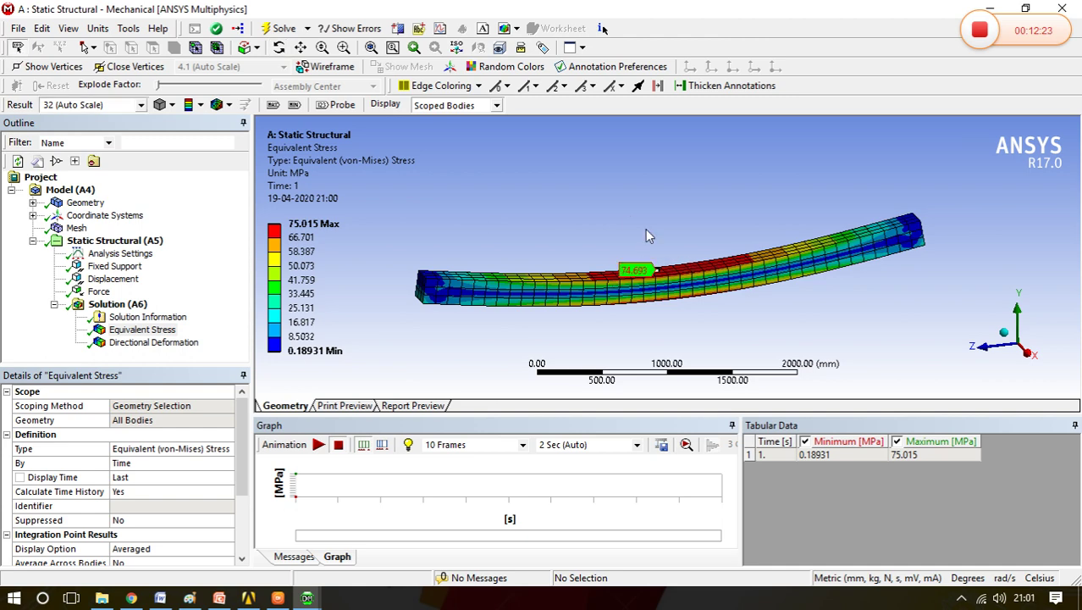
pyautogui.moveTo(702, 225); pyautogui.dragTo(687, 305, button='middle')
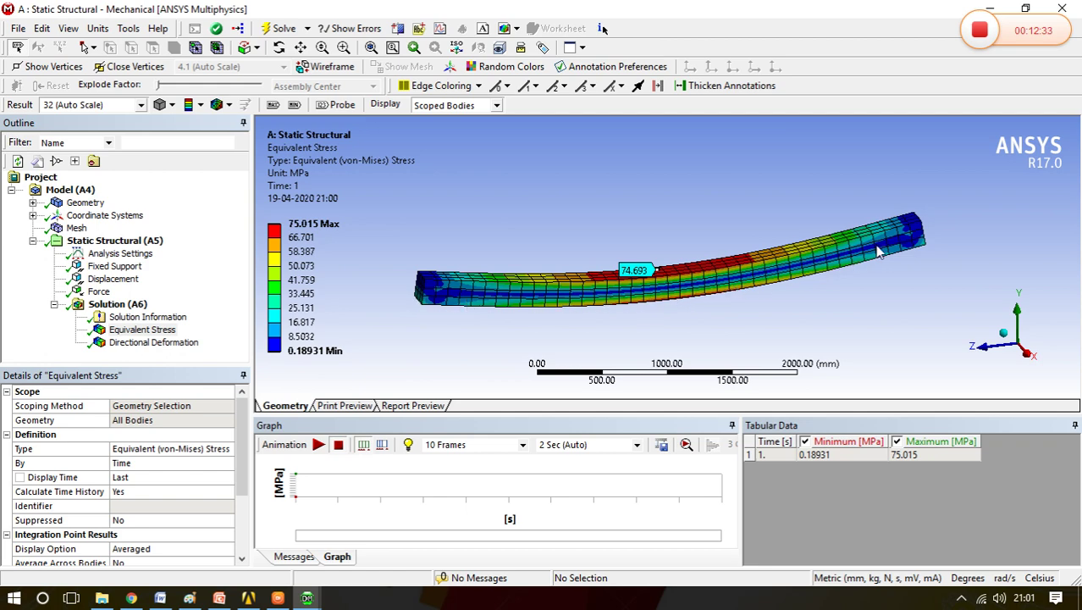
pyautogui.moveTo(650, 325); pyautogui.dragTo(627, 300, button='middle')
pyautogui.scroll(-2, 643, 306)
pyautogui.scroll(3, 643, 305)
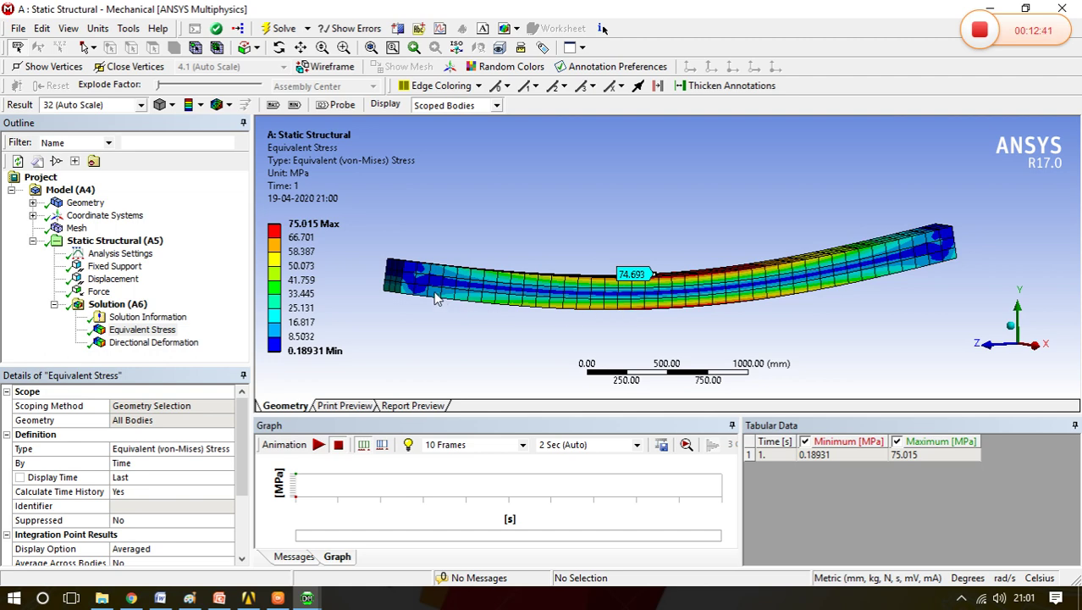
pyautogui.moveTo(507, 298); pyautogui.dragTo(487, 305, button='middle')
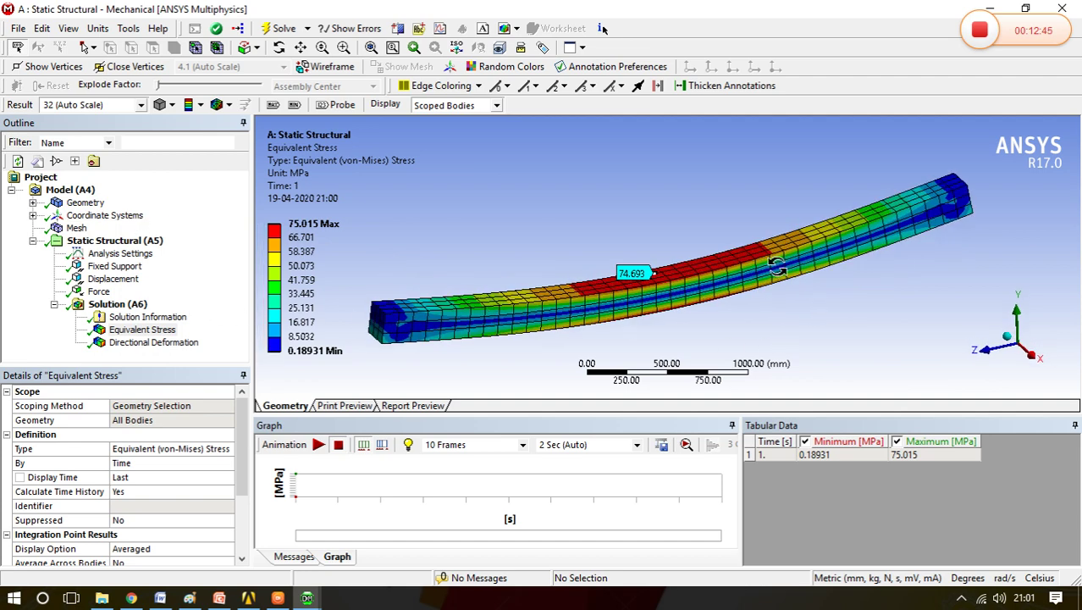
pyautogui.moveTo(779, 273); pyautogui.dragTo(751, 266, button='middle')
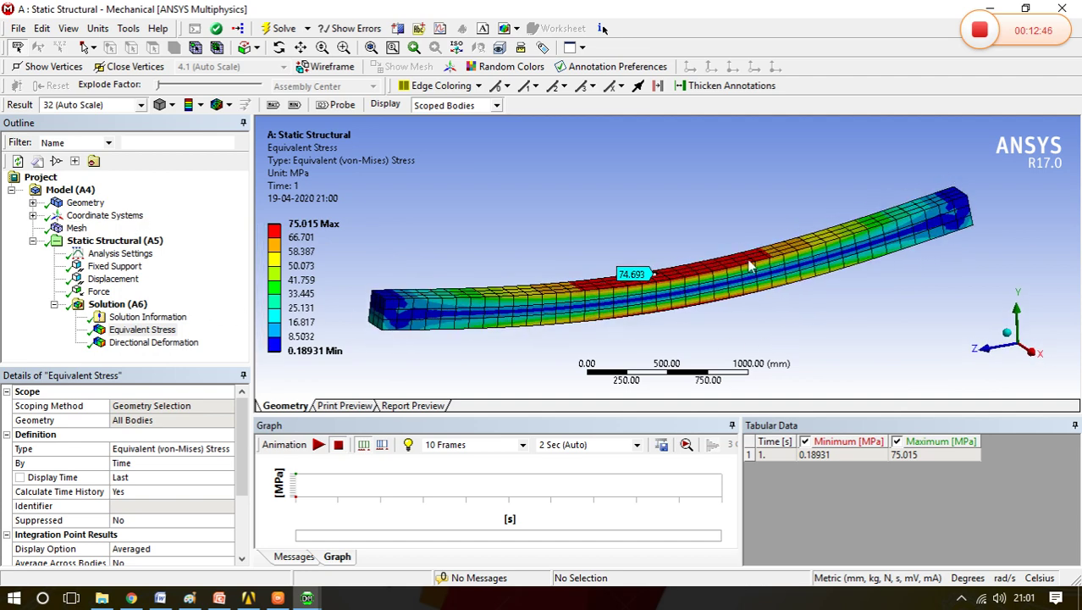
# Insert Construction Geometry under Model (A4) and add a Path to it.
pyautogui.click(74, 190)
pyautogui.rightClick(78, 190)
pyautogui.moveTo(235, 202)
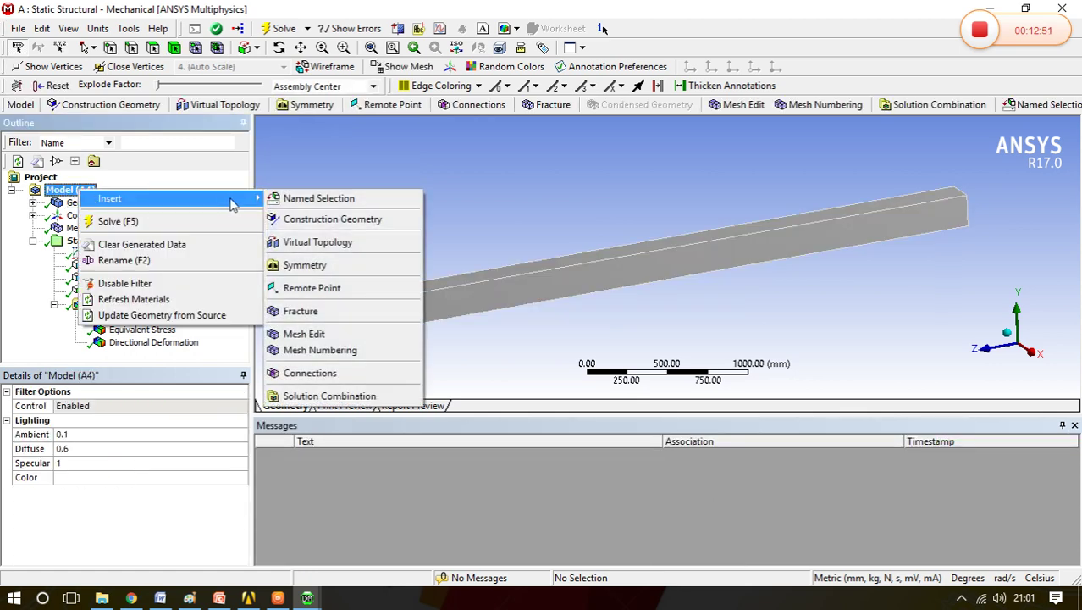
pyautogui.click(302, 222)
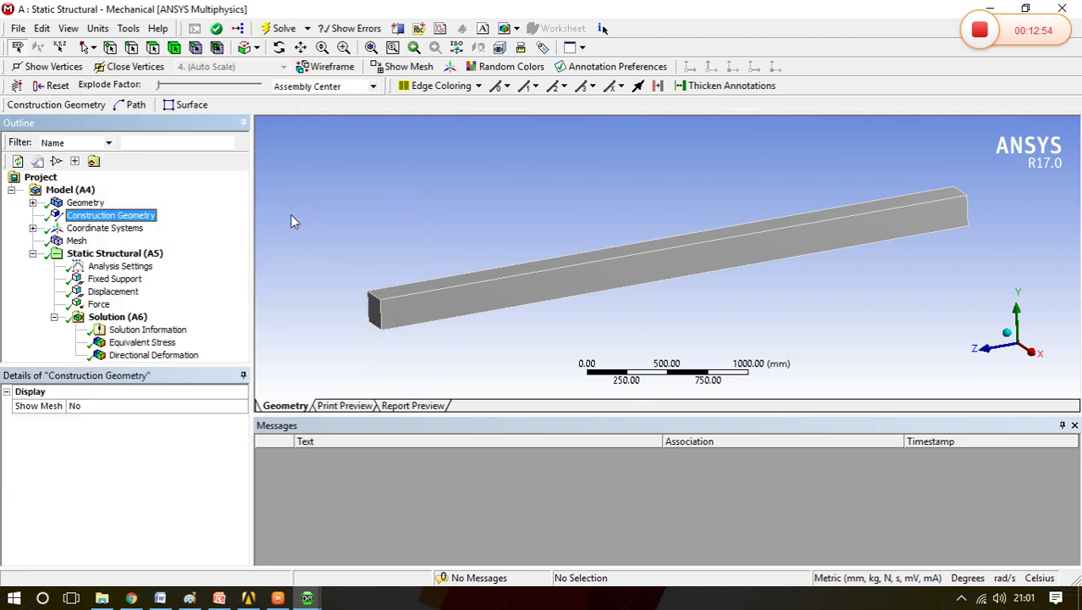
pyautogui.rightClick(132, 219)
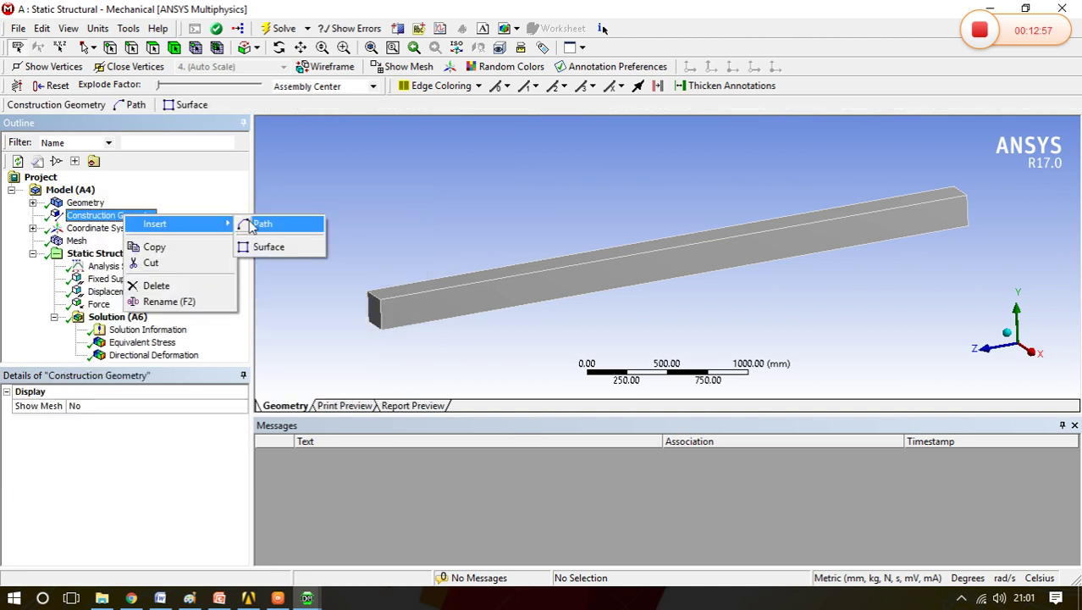
pyautogui.click(250, 224)
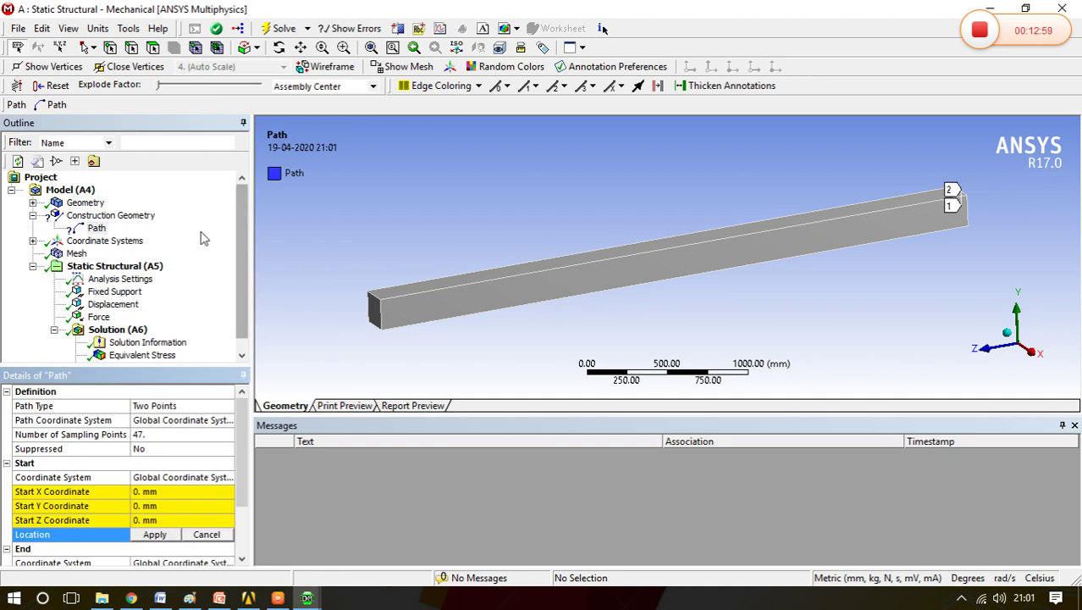
# Set the path's End Z Coordinate to 4000 mm, keeping the start at the origin, and check the path along the beam.
pyautogui.moveTo(543, 331); pyautogui.dragTo(244, 314, button='middle')
pyautogui.moveTo(666, 241); pyautogui.dragTo(700, 225, button='middle')
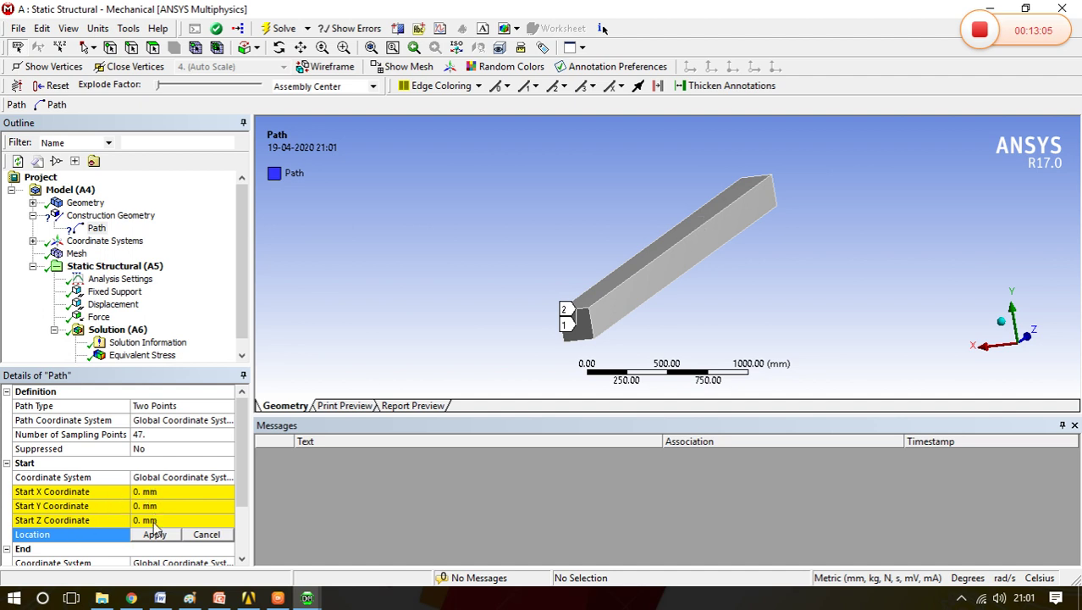
pyautogui.moveTo(576, 330); pyautogui.dragTo(578, 283, button='middle')
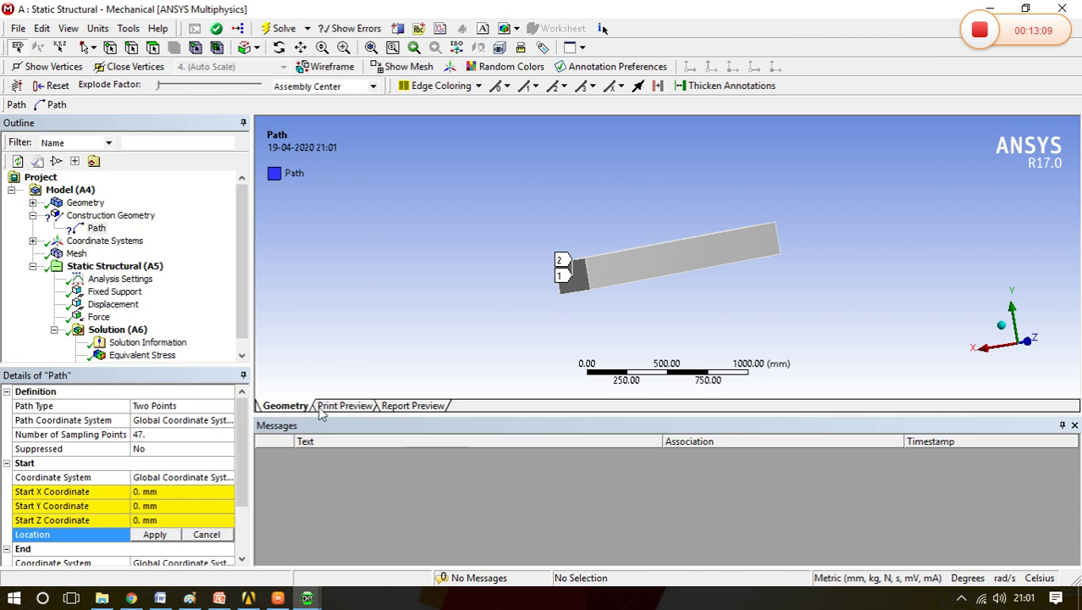
pyautogui.moveTo(240, 471); pyautogui.dragTo(240, 538)
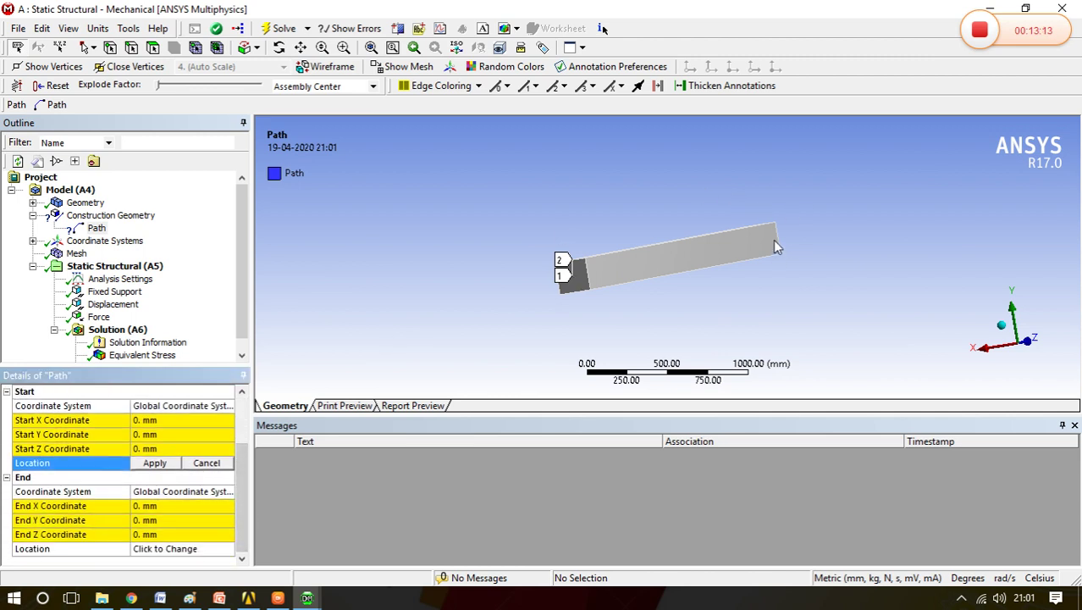
pyautogui.moveTo(530, 331); pyautogui.dragTo(522, 287, button='middle')
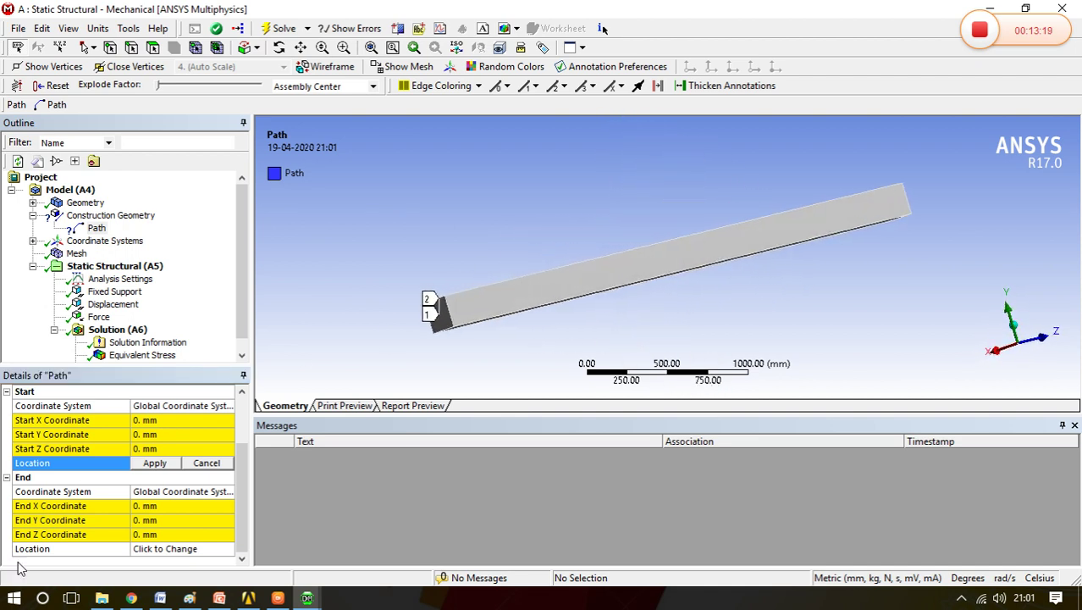
pyautogui.click(148, 534)
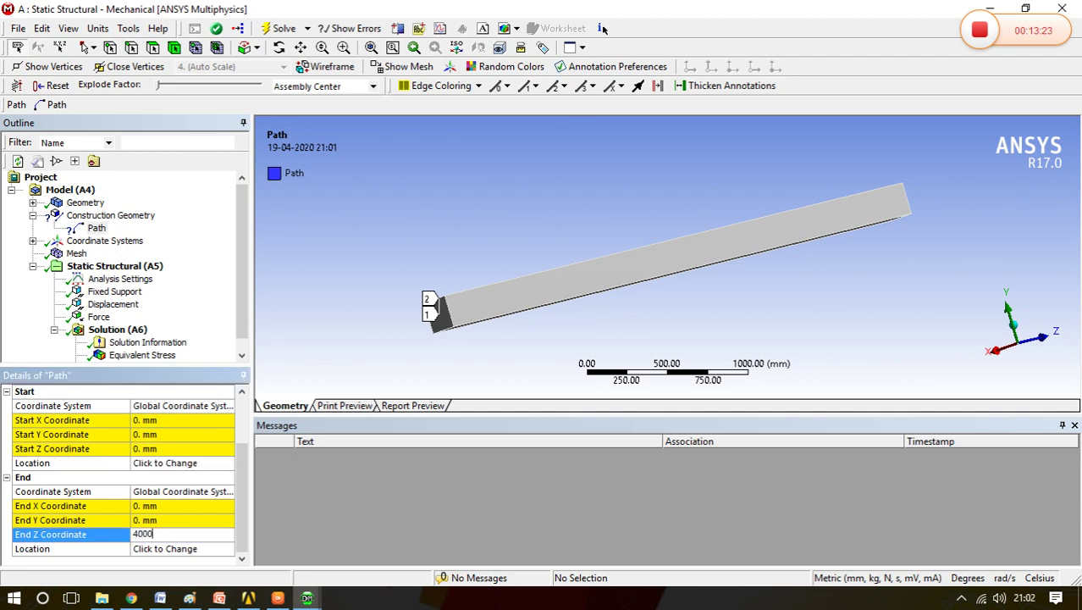
pyautogui.write('4000')
pyautogui.press('Return')
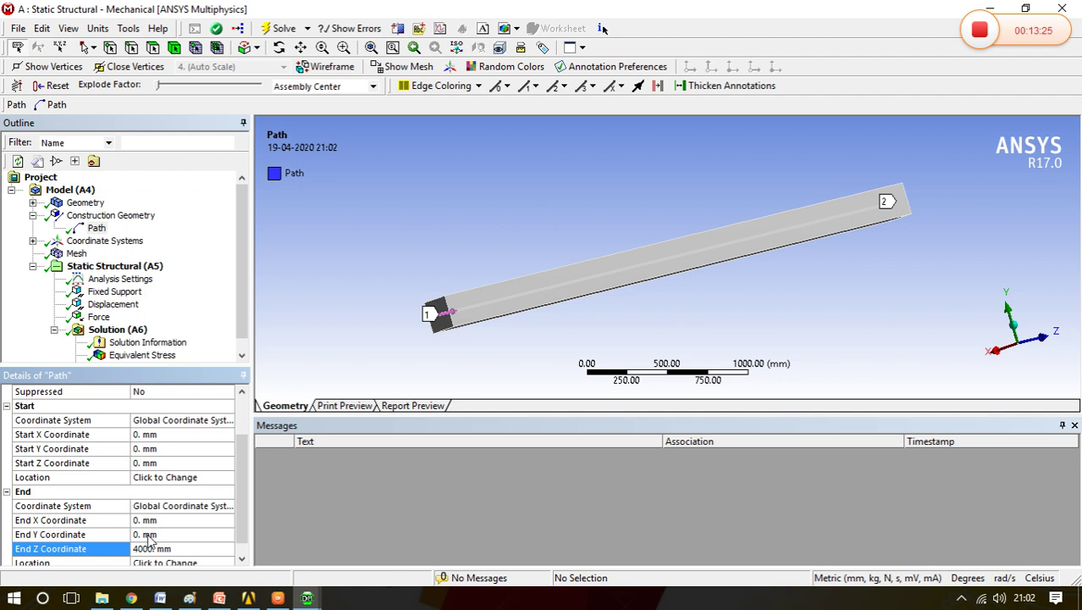
pyautogui.moveTo(829, 247)
pyautogui.mouseDown(button='middle')
pyautogui.moveTo(813, 309)
pyautogui.moveTo(761, 278)
pyautogui.mouseUp(button='middle')
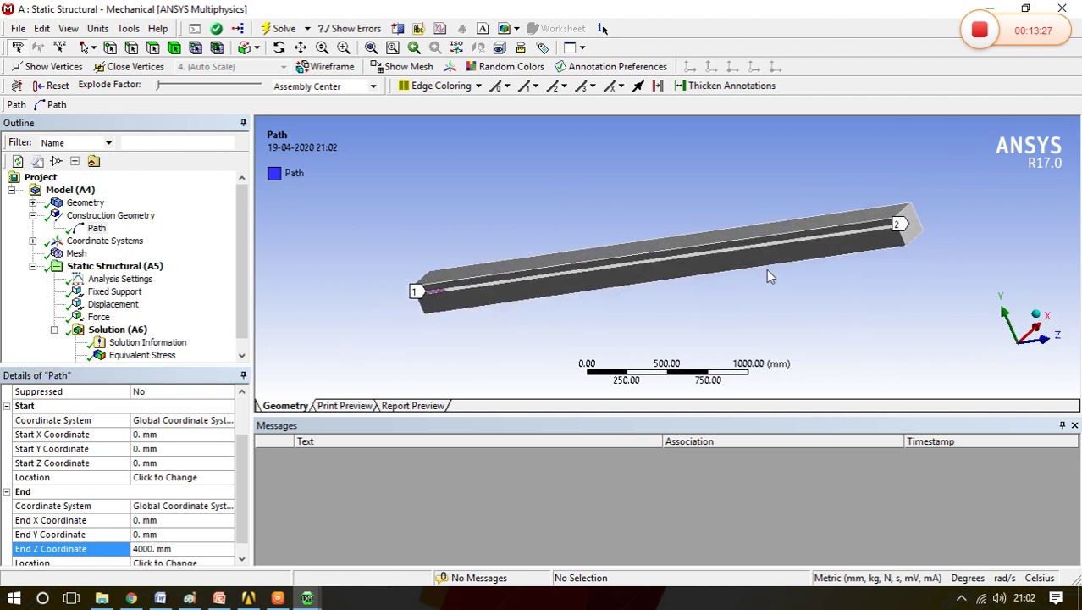
pyautogui.moveTo(451, 296); pyautogui.dragTo(619, 288, button='middle')
pyautogui.click(243, 427)
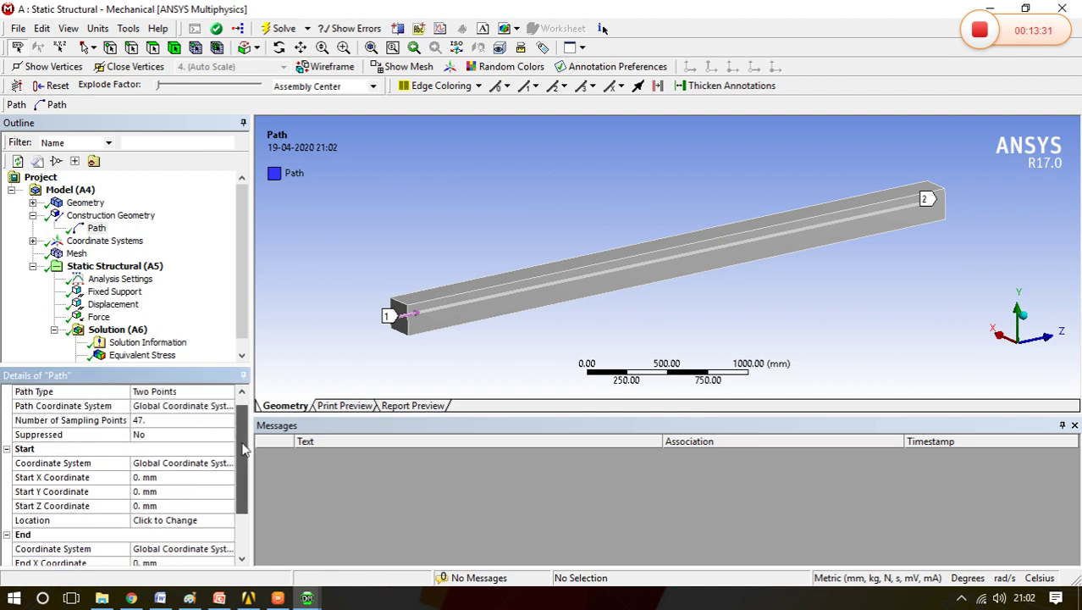
pyautogui.moveTo(241, 427); pyautogui.dragTo(242, 457)
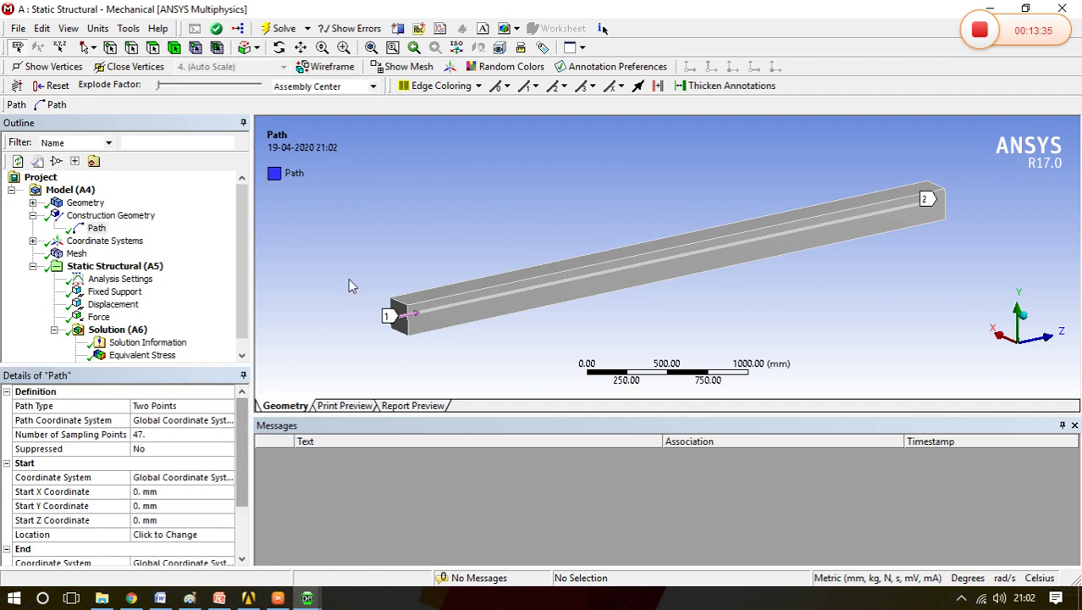
# Insert a second Equivalent (von-Mises) Stress result under Solution (A6).
pyautogui.rightClick(128, 333)
pyautogui.moveTo(284, 337)
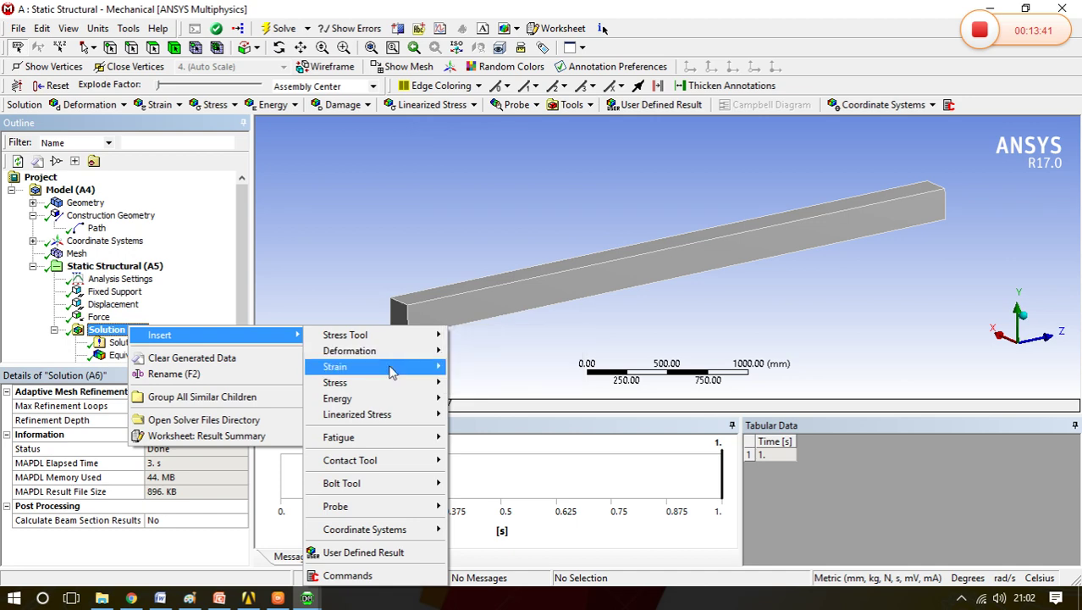
pyautogui.moveTo(417, 383)
pyautogui.click(490, 388)
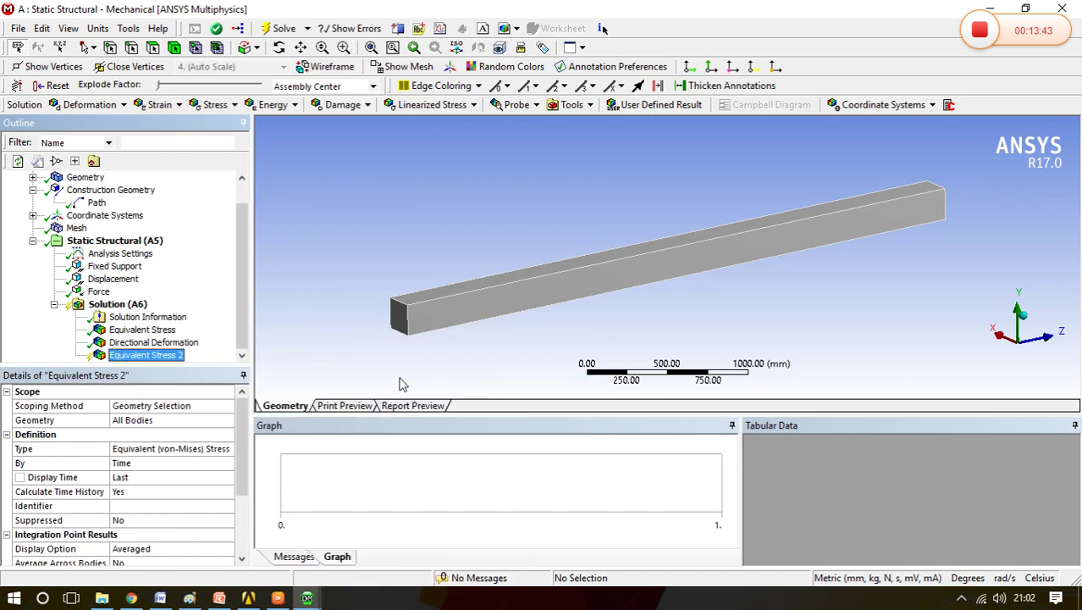
# Scope the new Equivalent Stress 2 result to the beam's Path by changing its Scoping Method to Path.
pyautogui.click(180, 408)
pyautogui.click(227, 406)
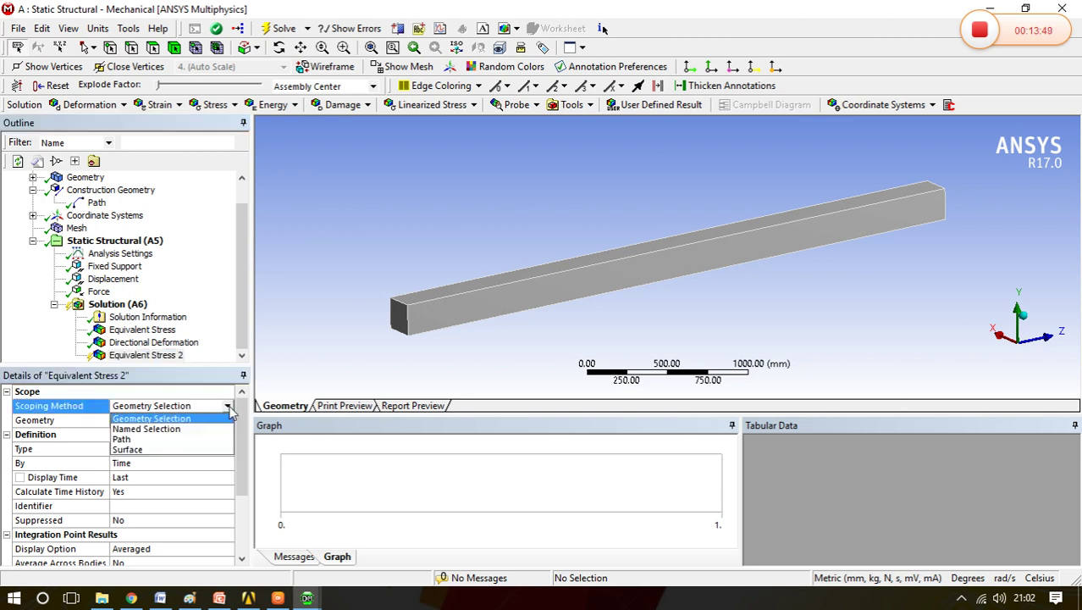
pyautogui.click(163, 439)
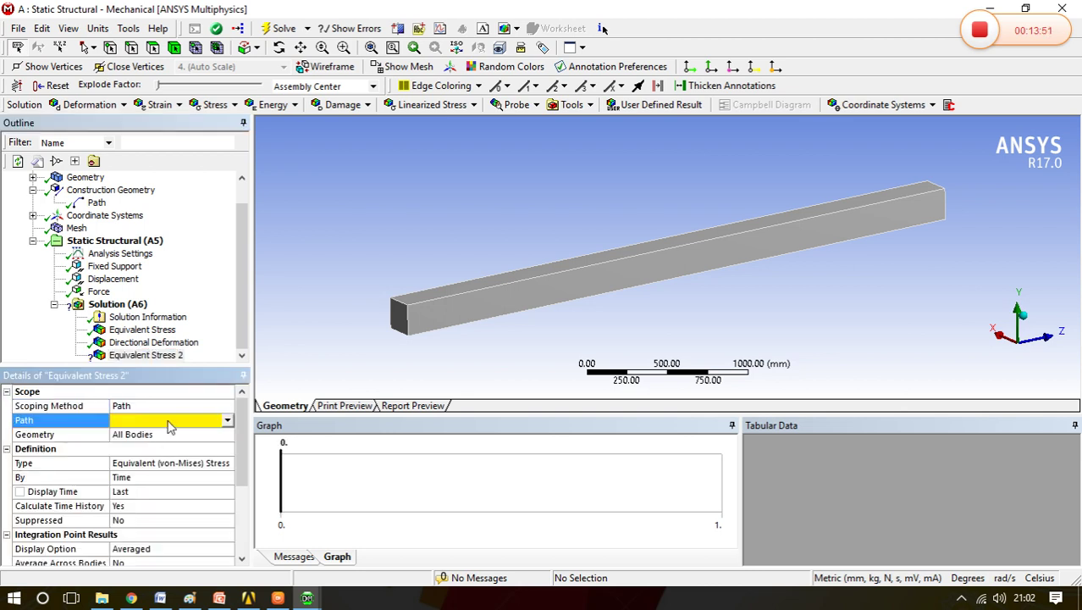
pyautogui.click(227, 421)
pyautogui.click(194, 435)
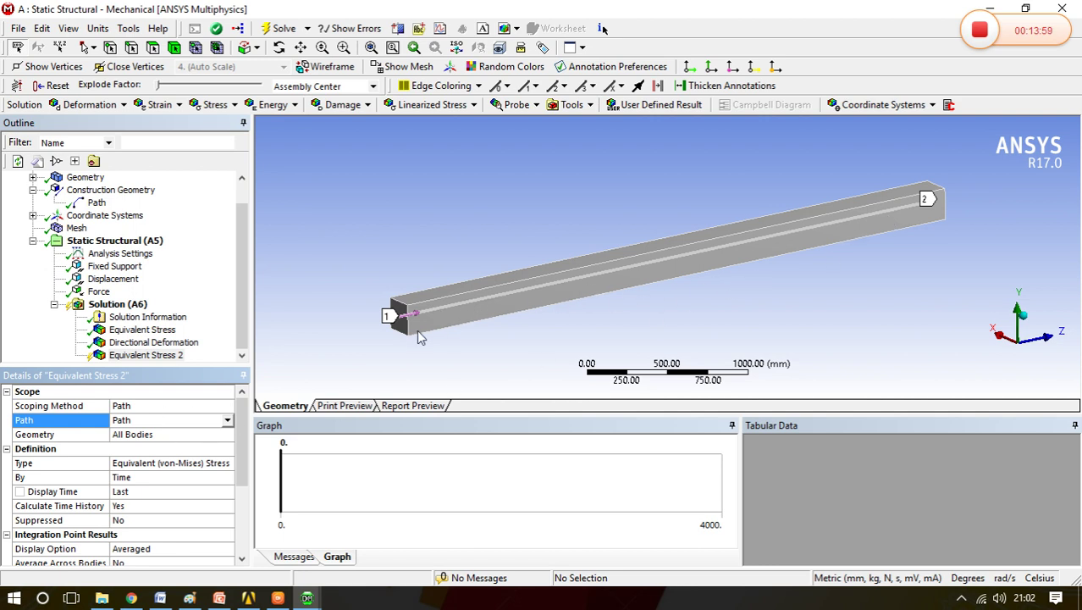
# Solve the analysis and examine the equivalent stress plotted along the path.
pyautogui.click(282, 28)
pyautogui.moveTo(426, 291); pyautogui.dragTo(410, 280, button='middle')
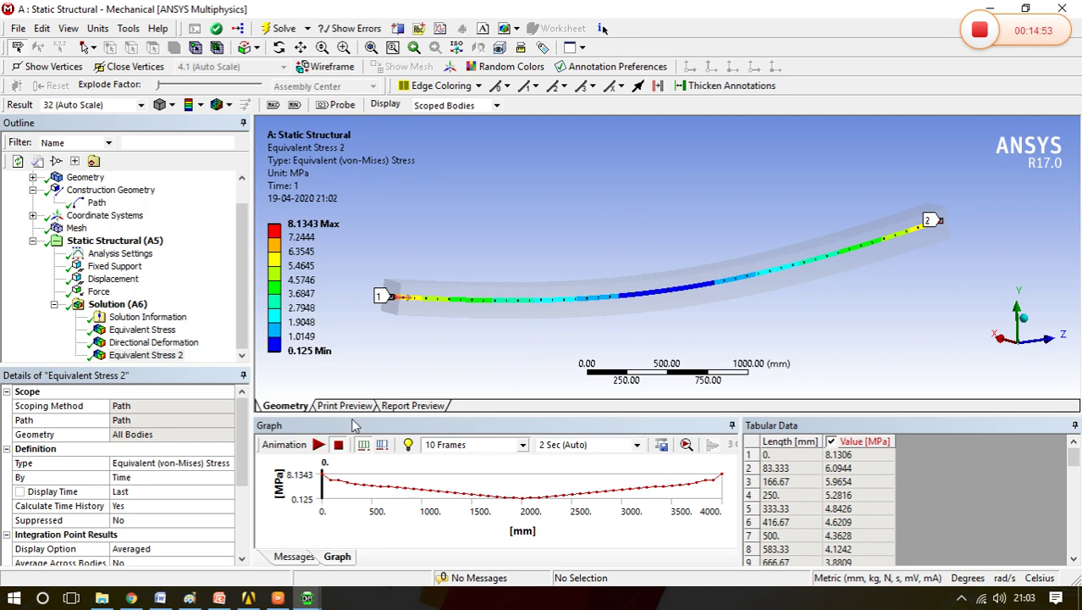
pyautogui.moveTo(677, 291)
pyautogui.mouseDown(button='middle')
pyautogui.moveTo(655, 308)
pyautogui.moveTo(679, 293)
pyautogui.mouseUp(button='middle')
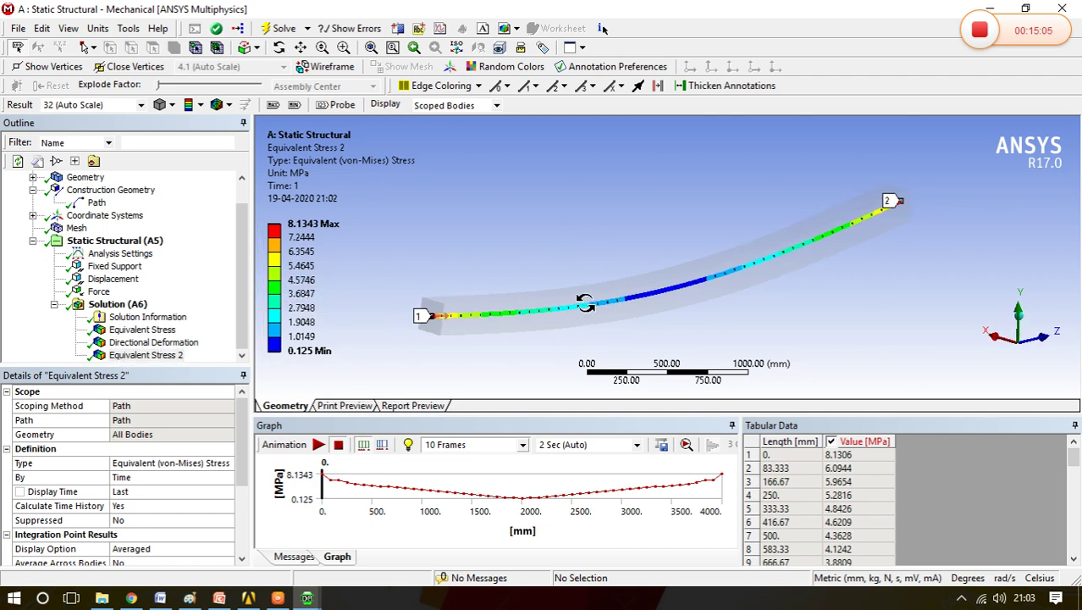
# Generate the report preview and look through its mesh, load and result sections and the table of path stresses.
pyautogui.click(410, 407)
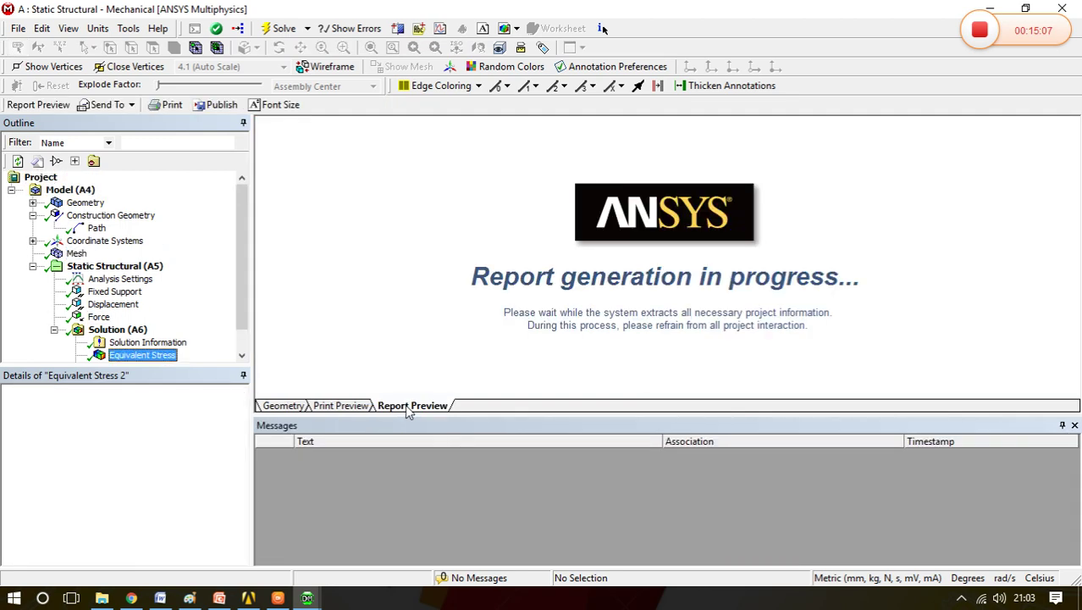
pyautogui.scroll(-15, 571, 216)
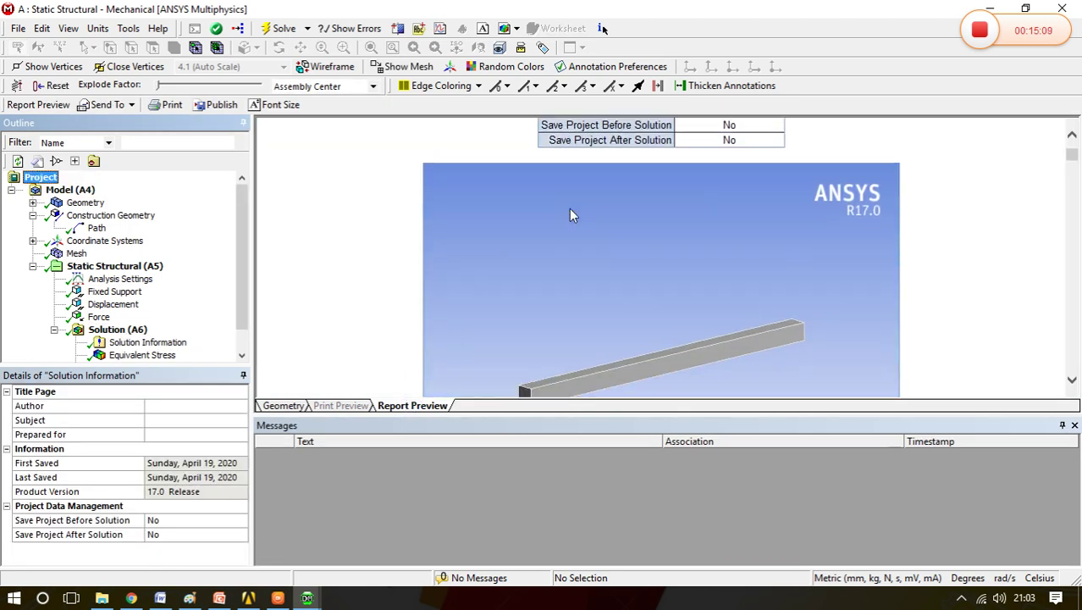
pyautogui.scroll(-15, 571, 216)
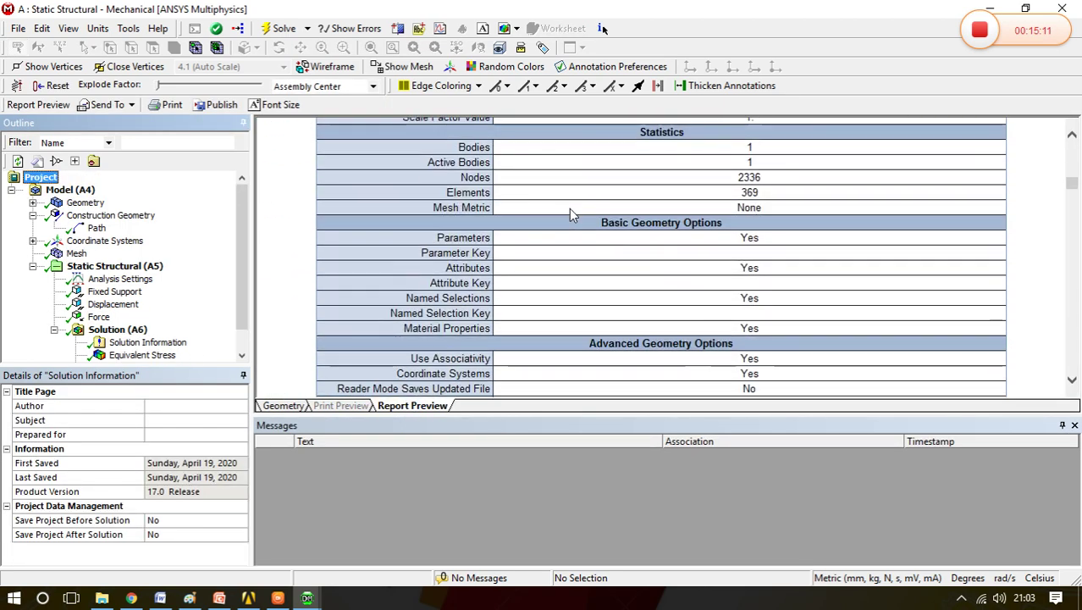
pyautogui.scroll(-15, 570, 216)
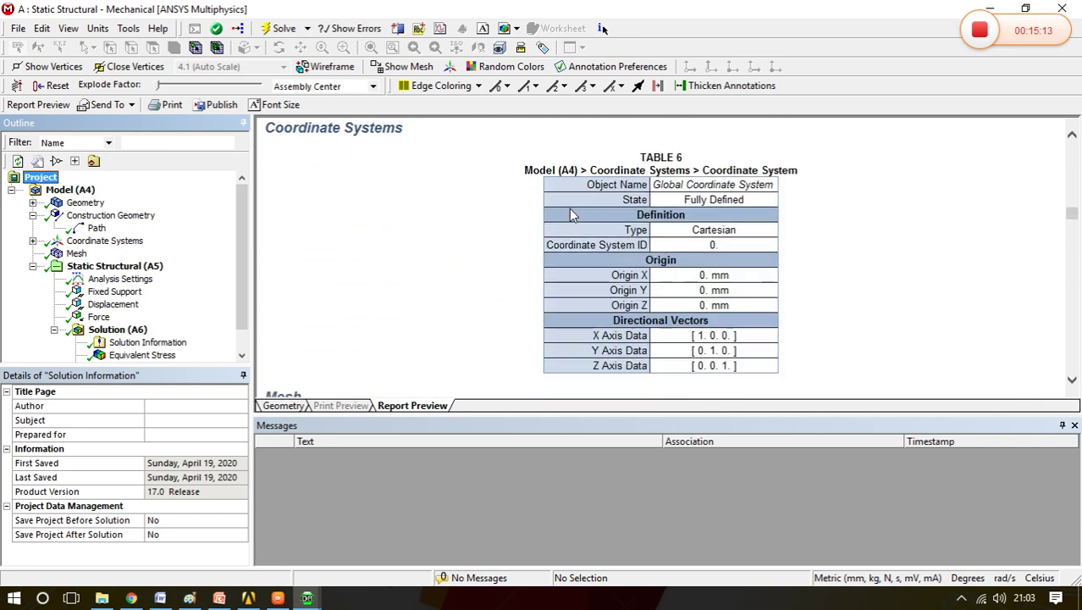
pyautogui.scroll(-15, 571, 216)
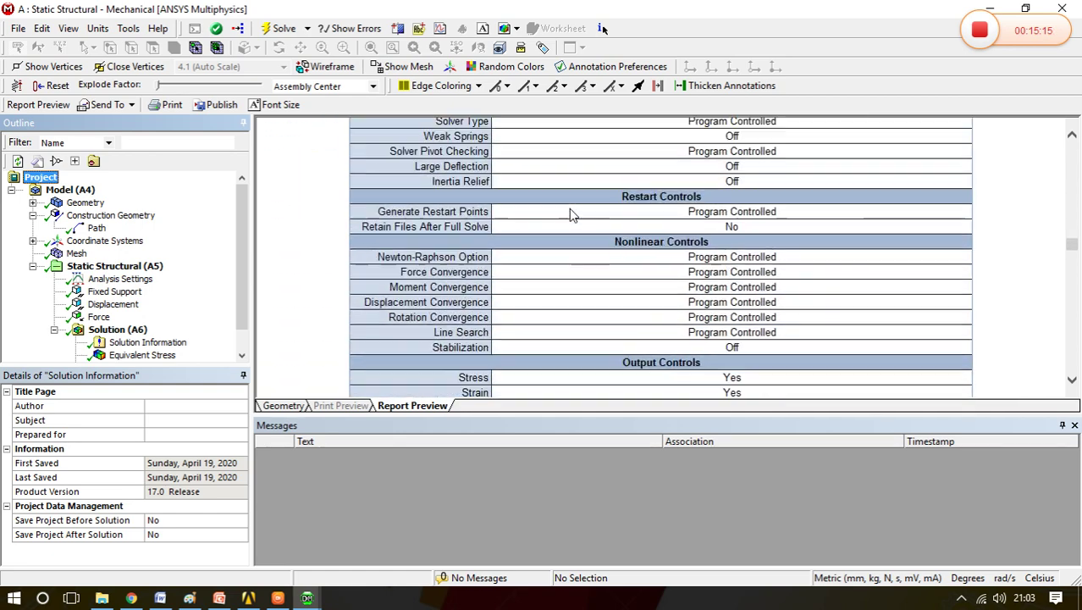
pyautogui.scroll(-15, 571, 216)
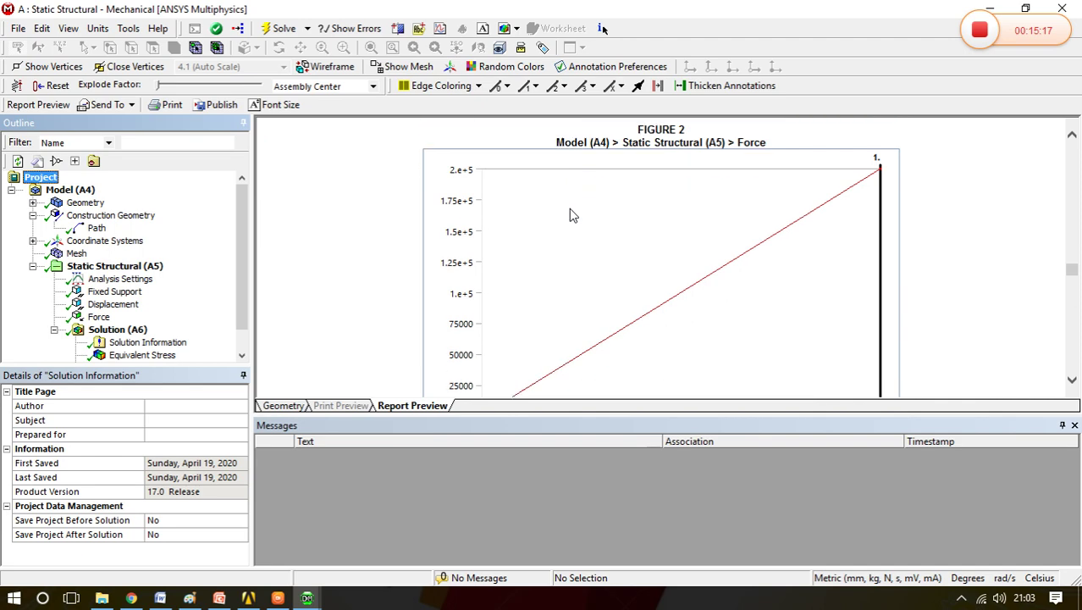
pyautogui.scroll(-15, 570, 214)
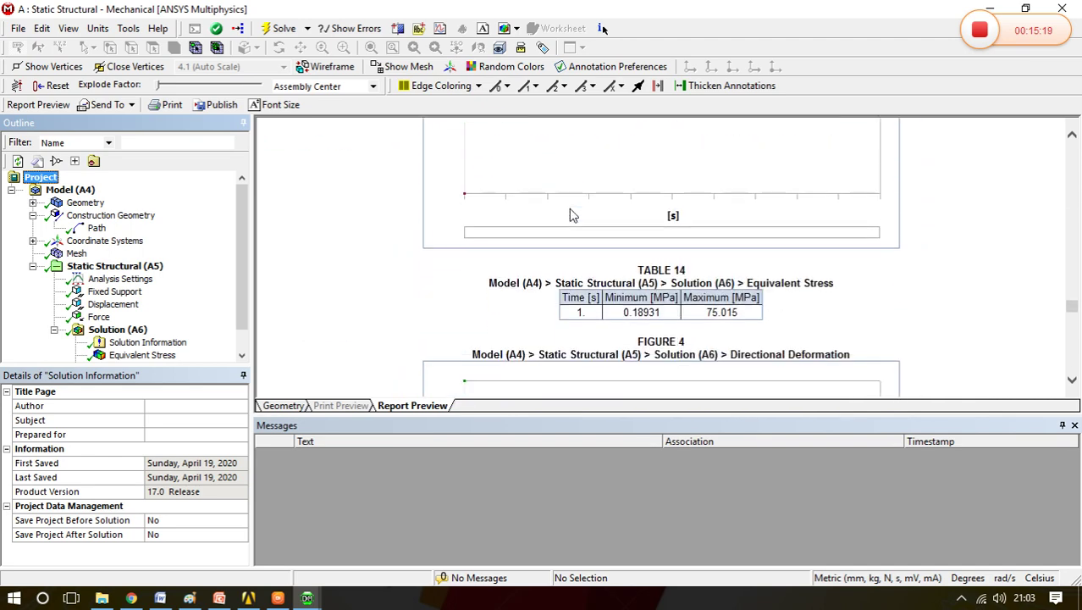
pyautogui.scroll(-15, 570, 215)
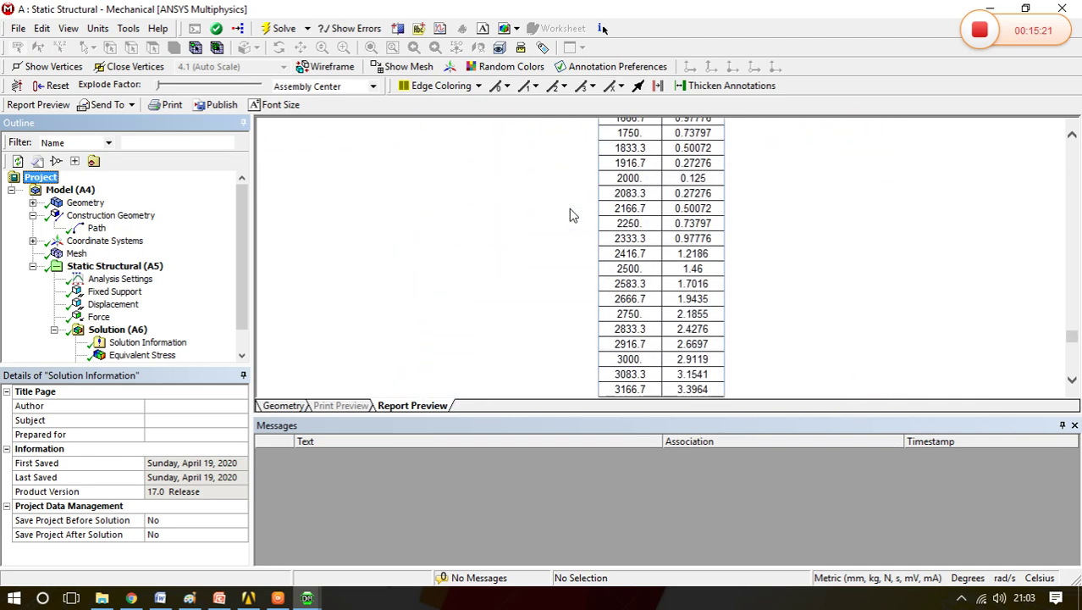
pyautogui.scroll(10, 571, 212)
pyautogui.scroll(5, 569, 208)
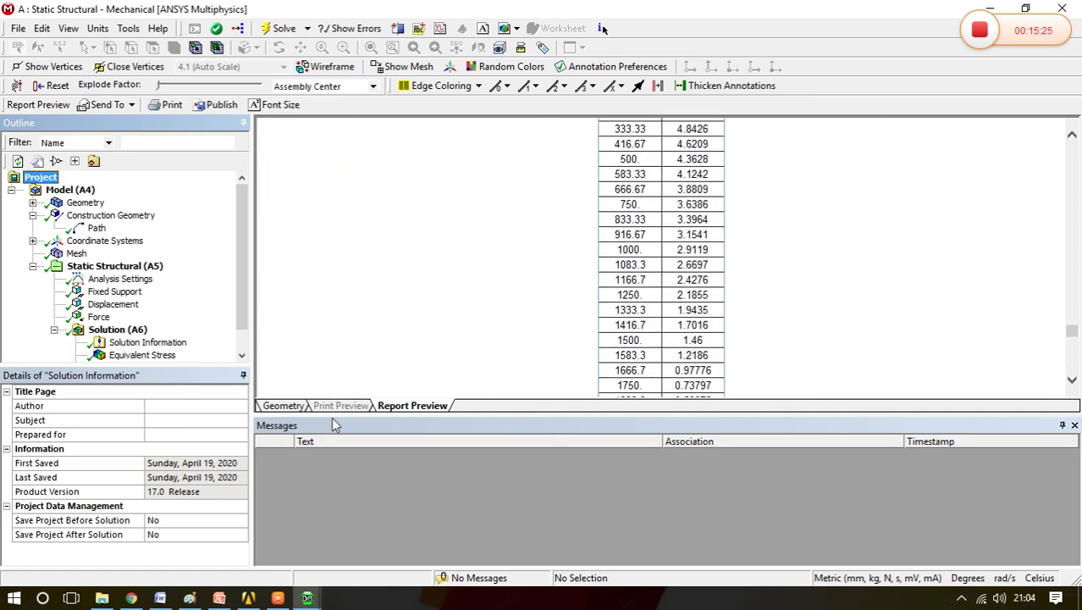
# Return from the report to the model view and display the whole beam's Equivalent Stress result.
pyautogui.click(288, 410)
pyautogui.click(148, 342)
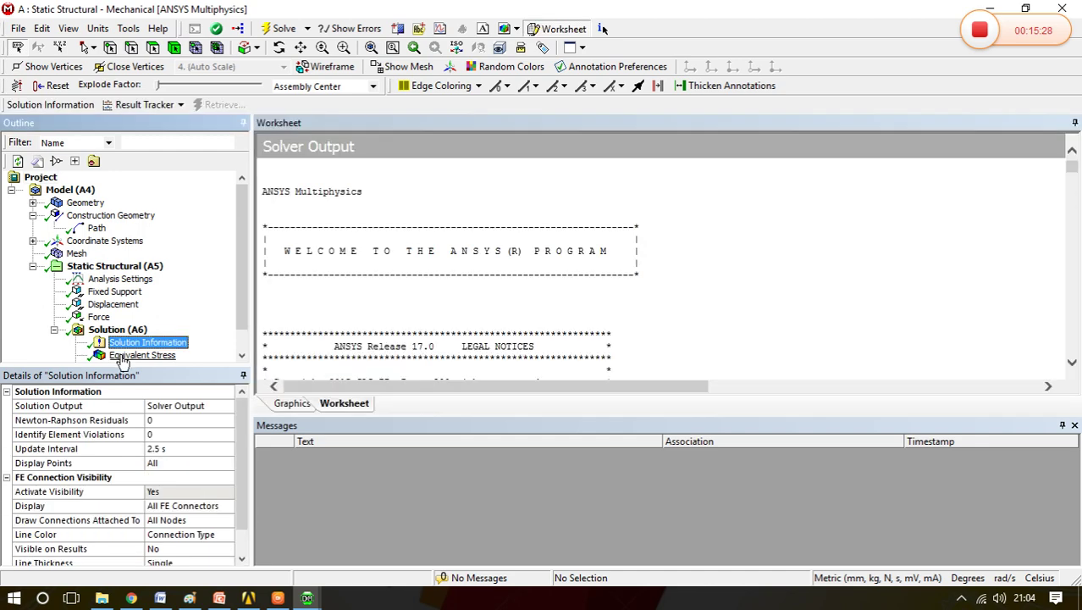
pyautogui.click(142, 355)
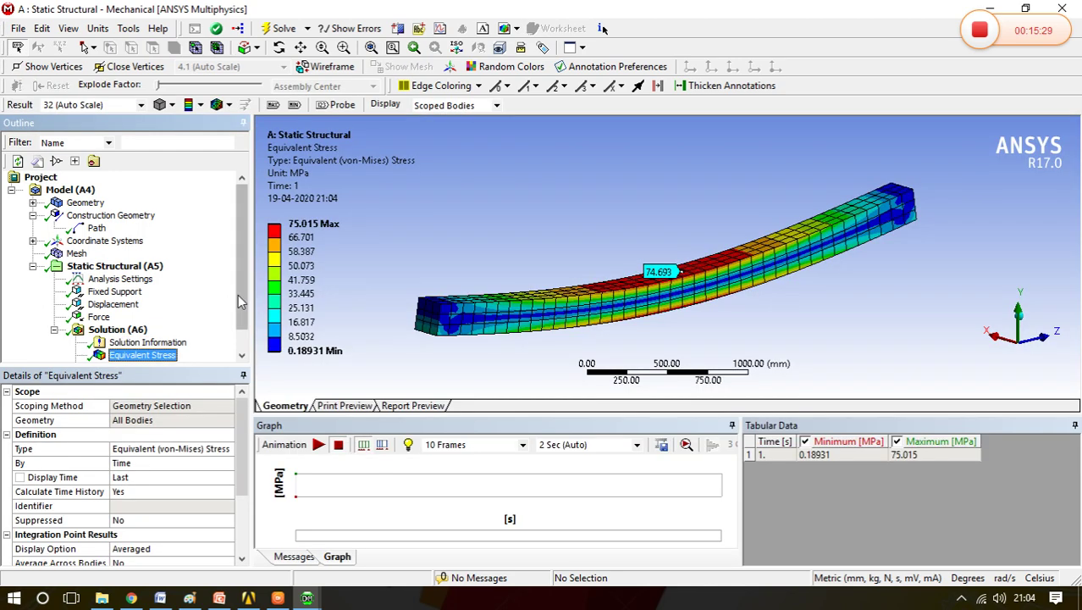
# Display the Y-axis Directional Deformation result and examine the deformed beam from several angles.
pyautogui.scroll(-1, 238, 294)
pyautogui.click(157, 341)
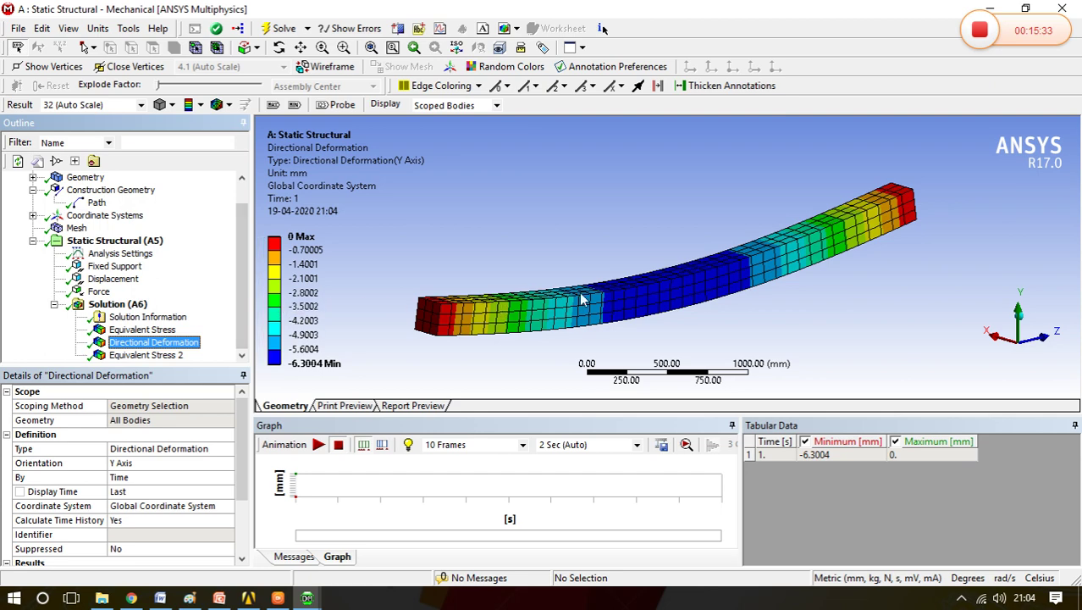
pyautogui.moveTo(591, 325); pyautogui.dragTo(571, 308, button='middle')
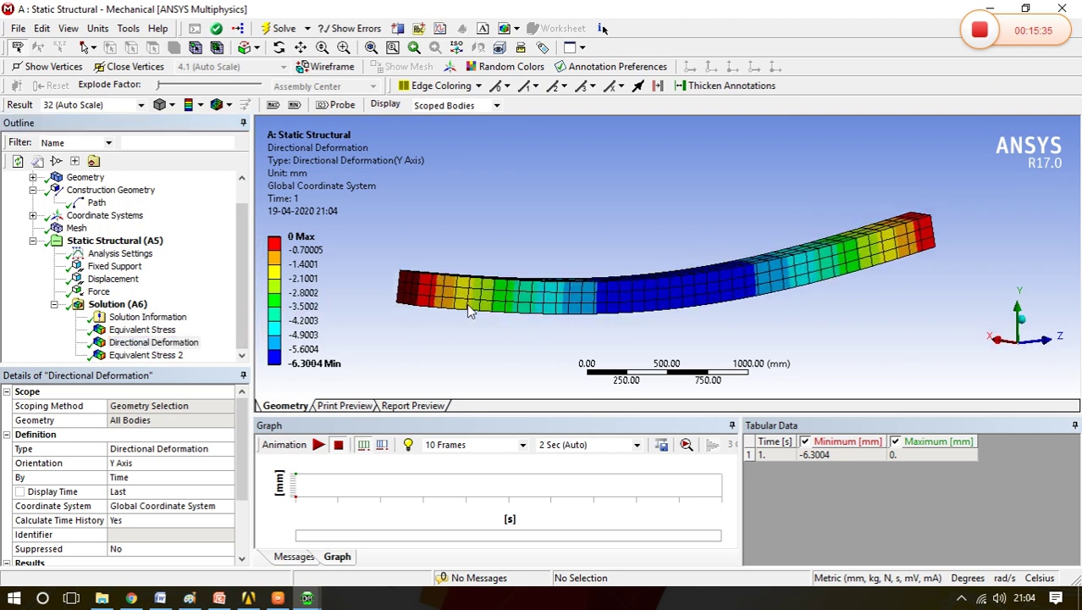
pyautogui.moveTo(711, 271); pyautogui.dragTo(718, 288, button='middle')
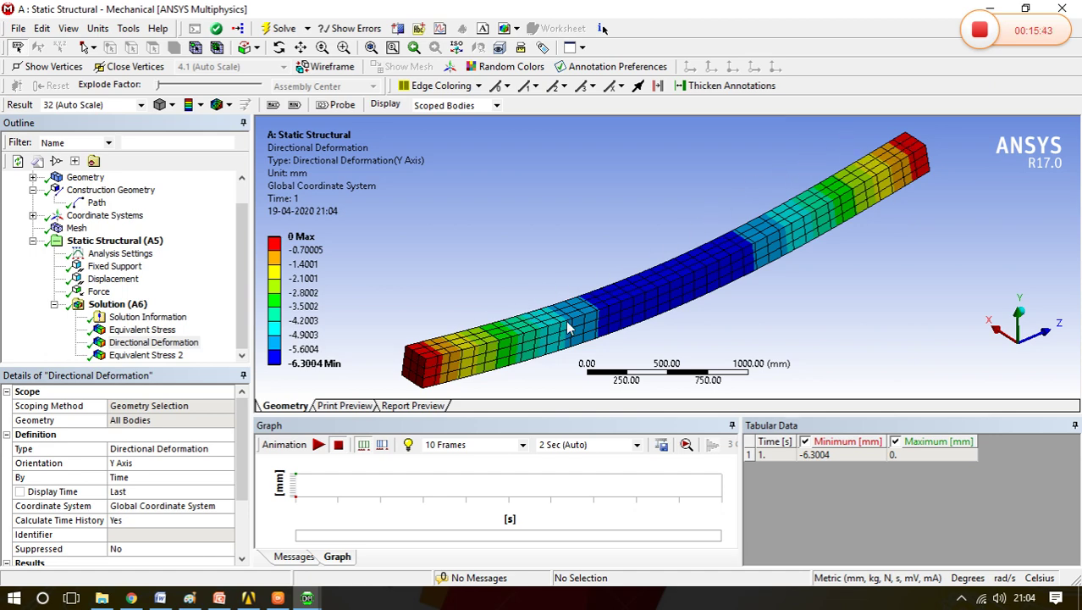
pyautogui.moveTo(568, 329); pyautogui.dragTo(550, 298, button='middle')
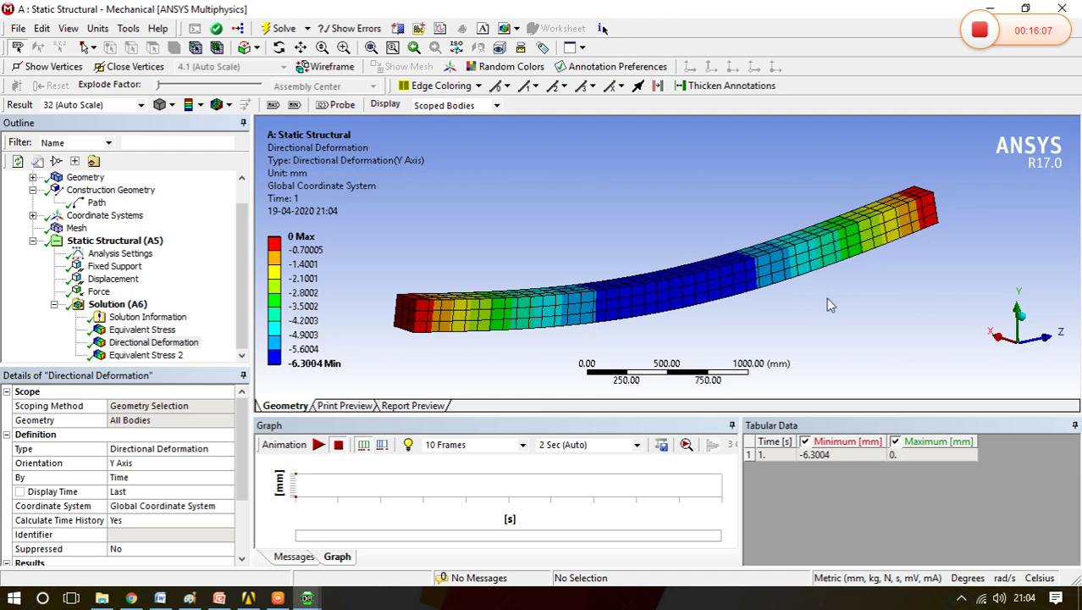
pyautogui.rightClick(983, 34)
pyautogui.click(981, 32)
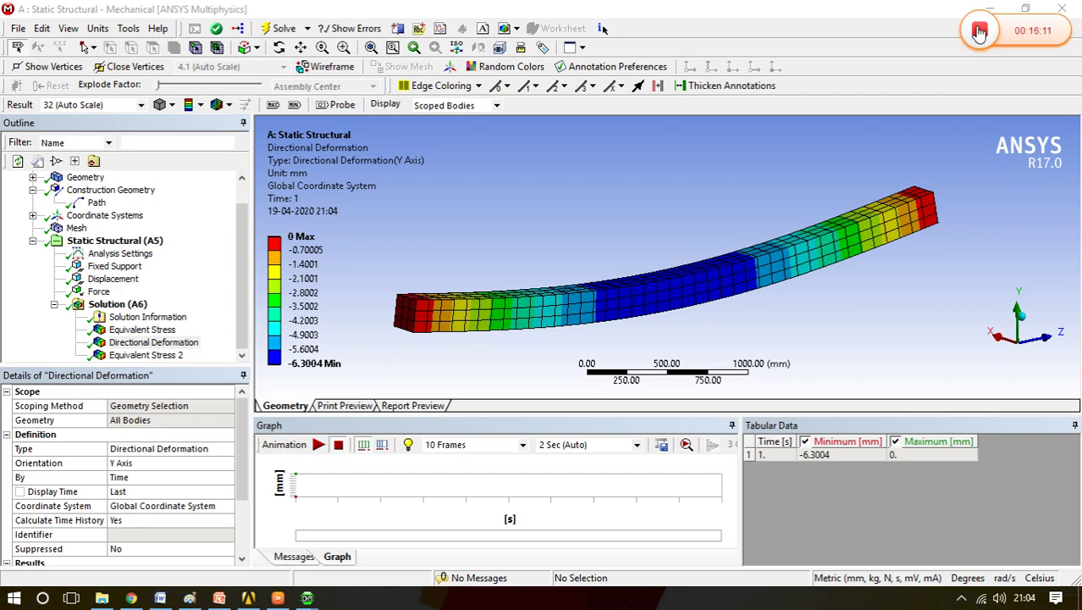